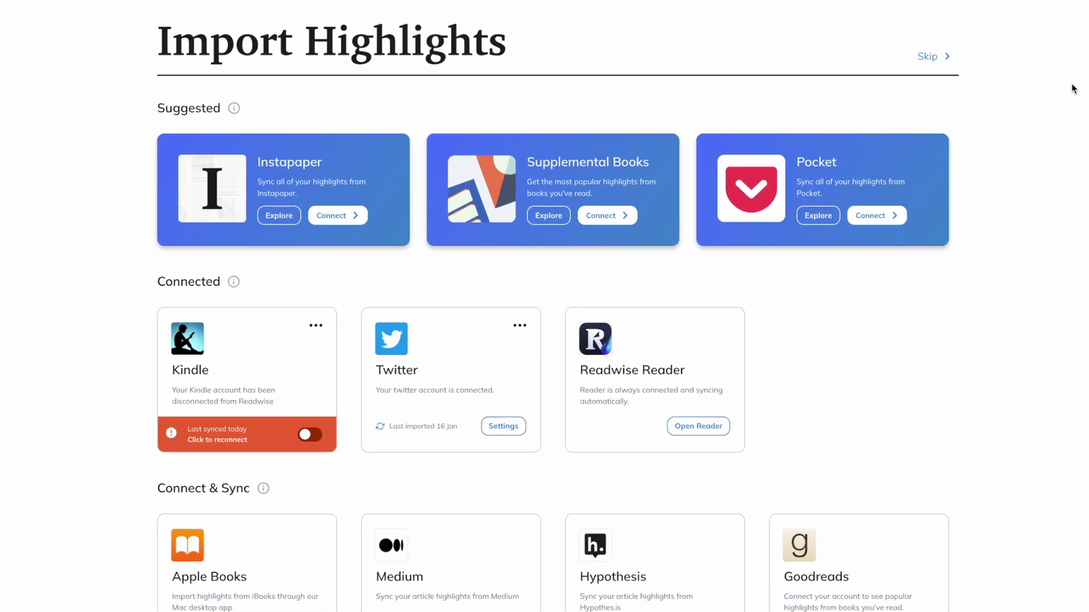
# Add timestamped notes 'dynamic mem cannot be higher than static' and 'ballooning will happen if misallocated.'.
pyautogui.scroll(-3, 558, 306)
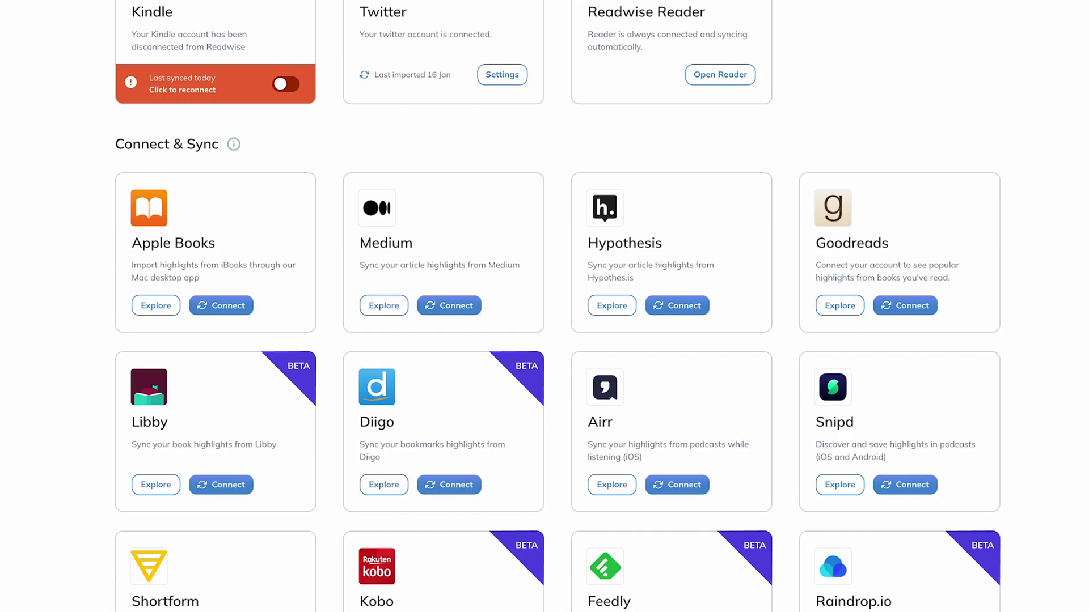
pyautogui.scroll(-3, 557, 307)
pyautogui.scroll(-3, 557, 306)
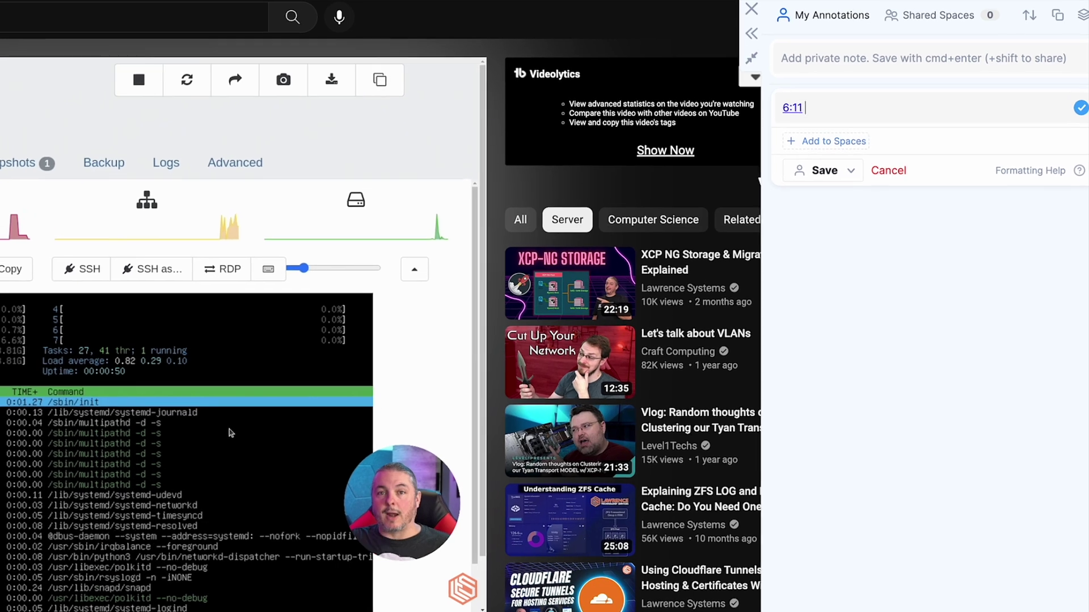
pyautogui.write('dynamic mem cannot be higher than static')
pyautogui.write('balloo')
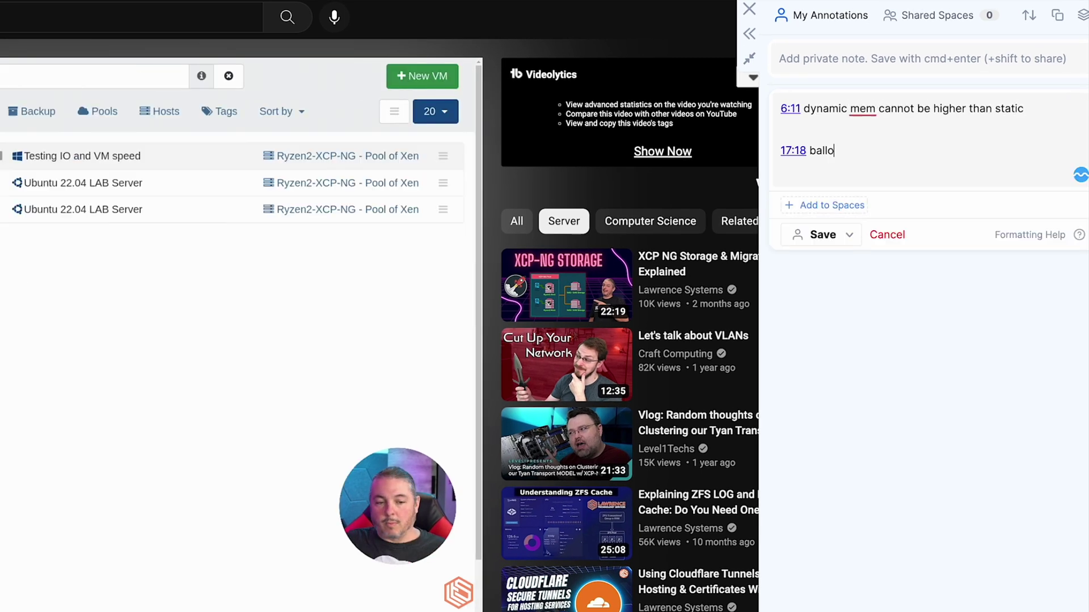
pyautogui.write('ning will happen if misallocated.')
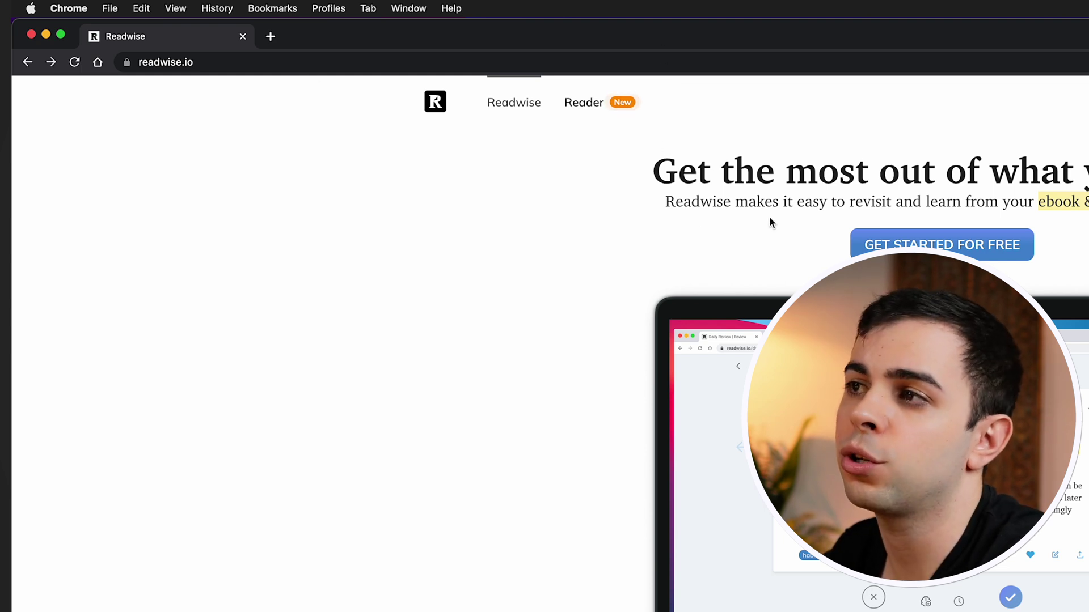
# Change the address to readwise.io/read to load Readwise Reader.
pyautogui.click(241, 55)
pyautogui.click(241, 55)
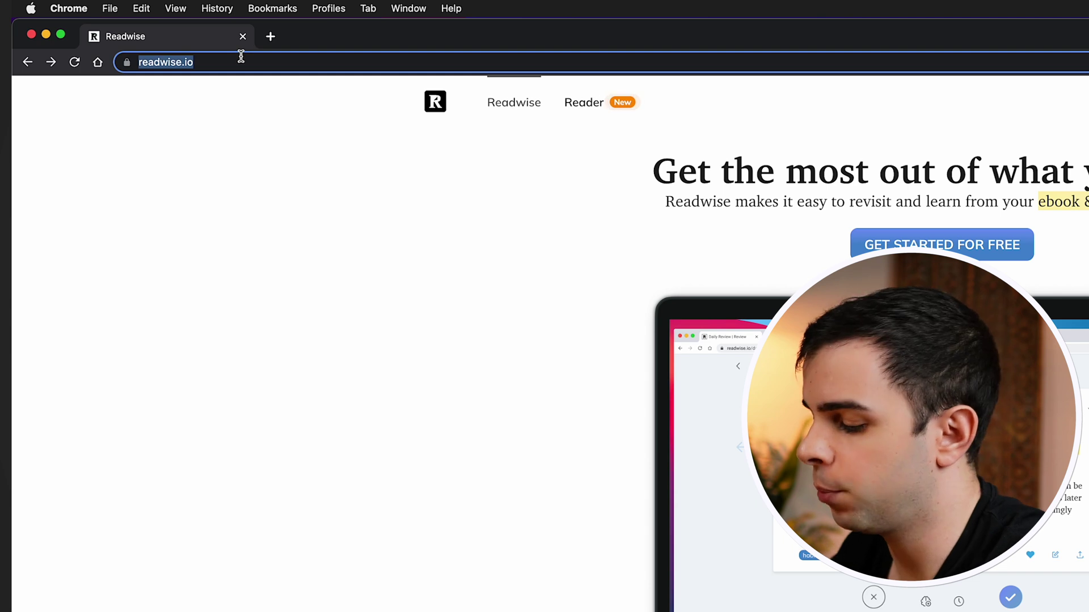
pyautogui.write('/read')
pyautogui.press('Return')
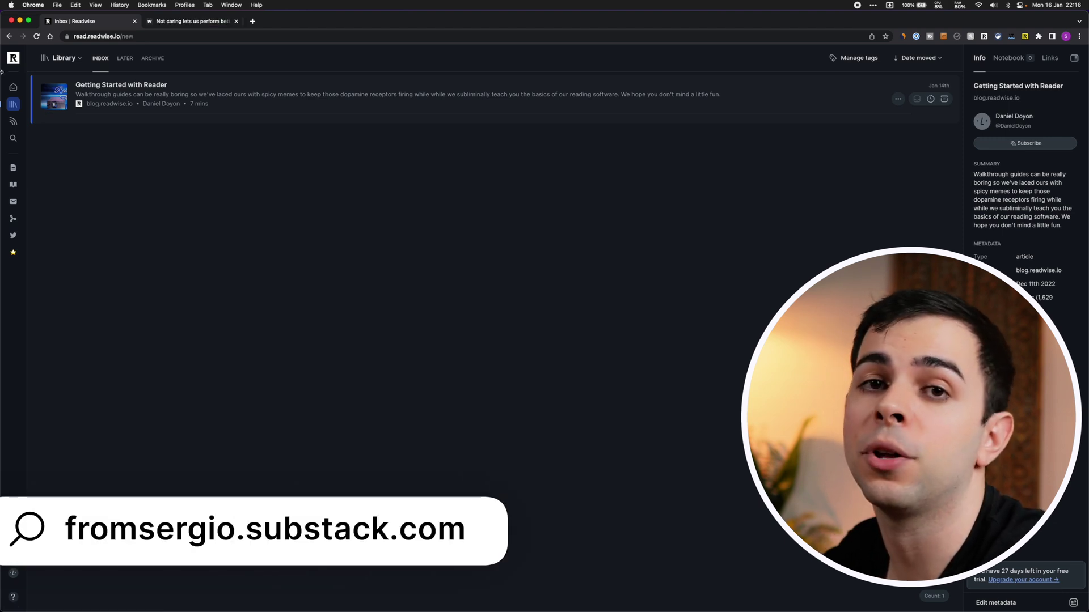
# Save the 'Not caring lets us perform better' article to Reader, highlighting then removing a trial highlight.
pyautogui.click(167, 19)
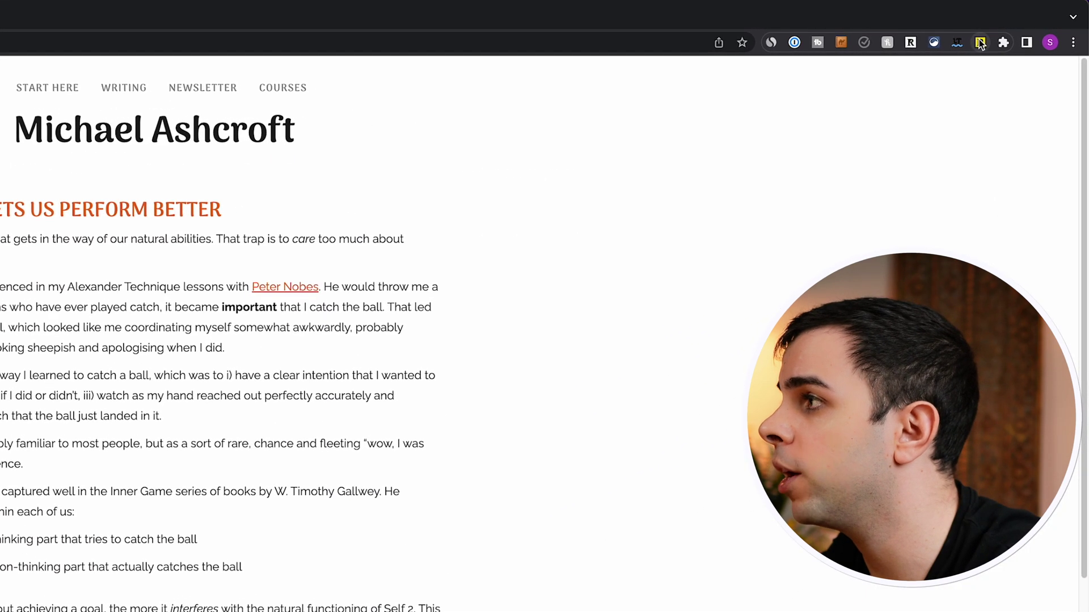
pyautogui.click(980, 42)
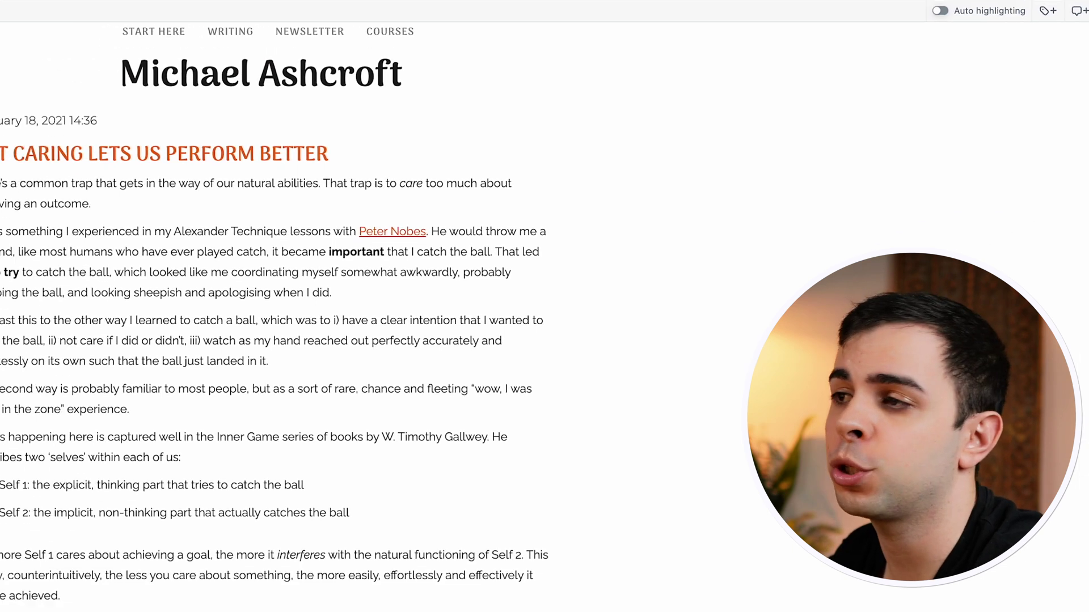
pyautogui.moveTo(0, 287); pyautogui.dragTo(124, 353)
pyautogui.moveTo(322, 251); pyautogui.dragTo(414, 275)
pyautogui.click(308, 166)
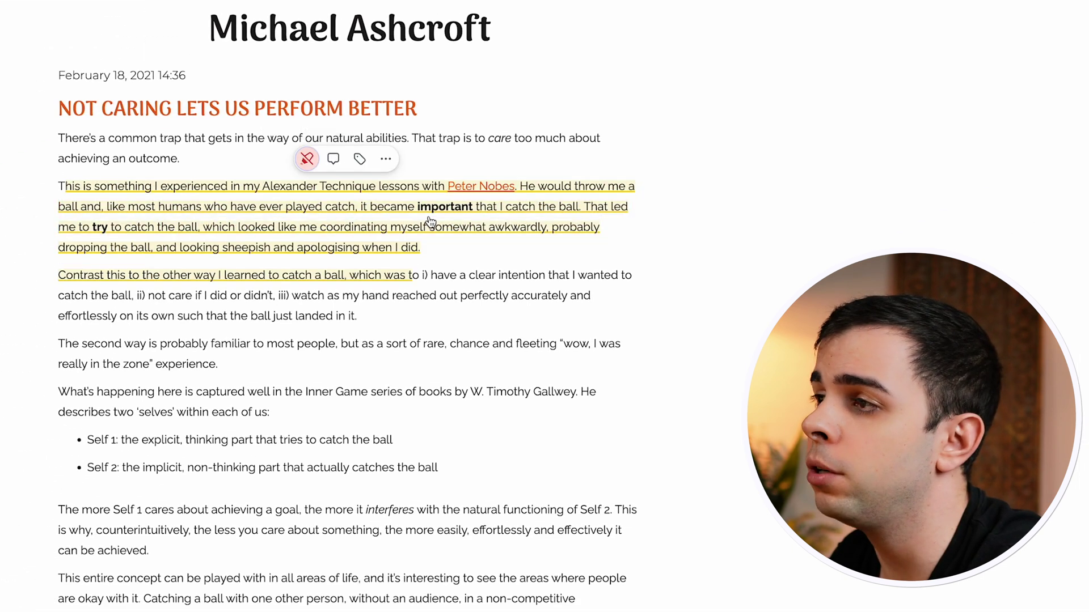
pyautogui.click(311, 164)
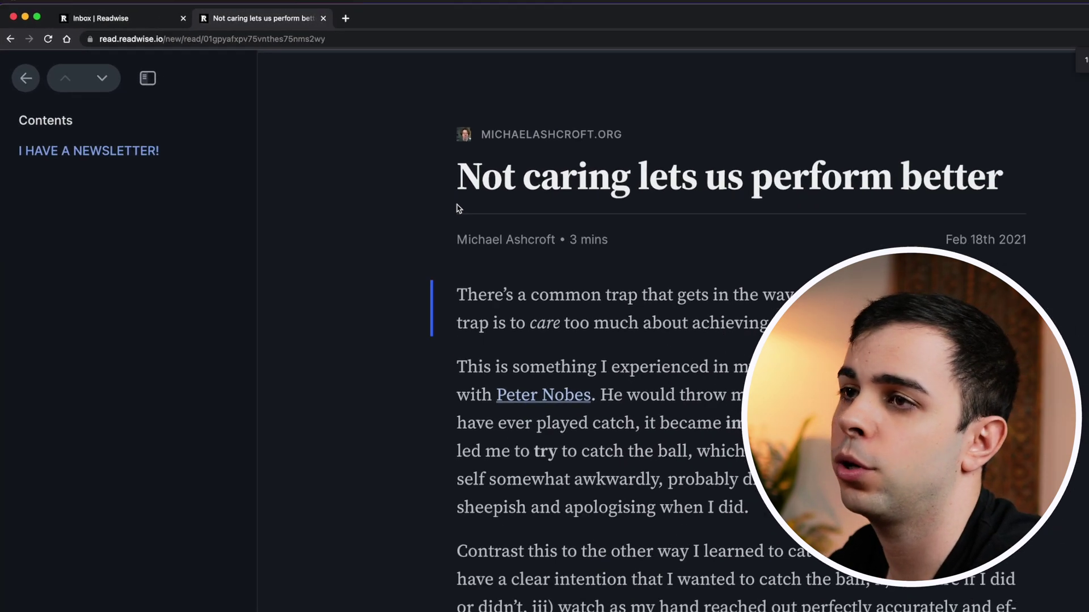
# Return to the library list and browse the Reader Home page.
pyautogui.click(26, 77)
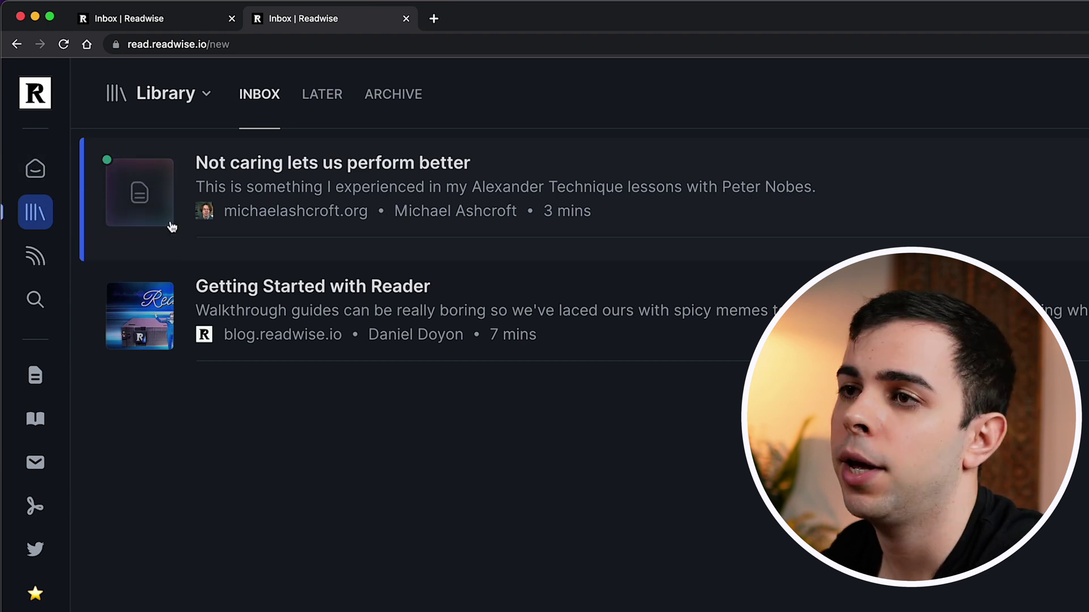
pyautogui.click(60, 180)
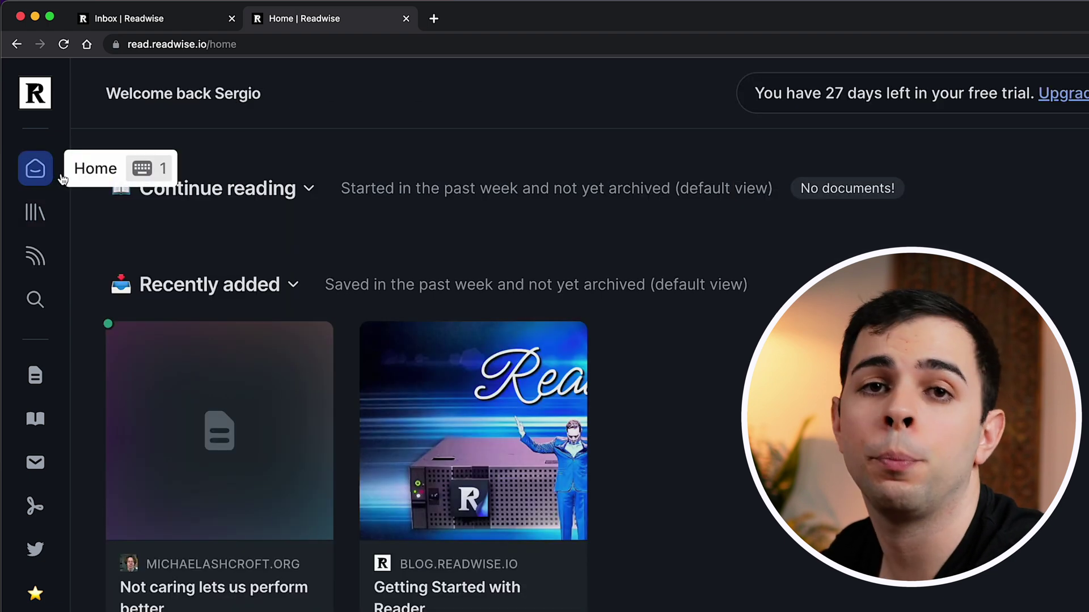
pyautogui.scroll(-3, 350, 234)
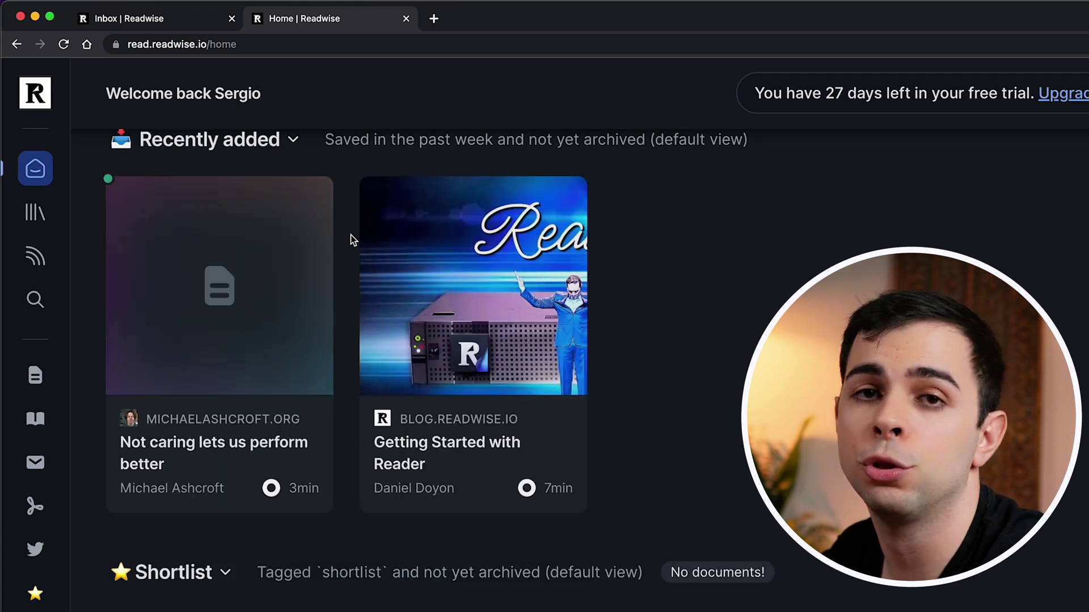
pyautogui.scroll(2, 350, 239)
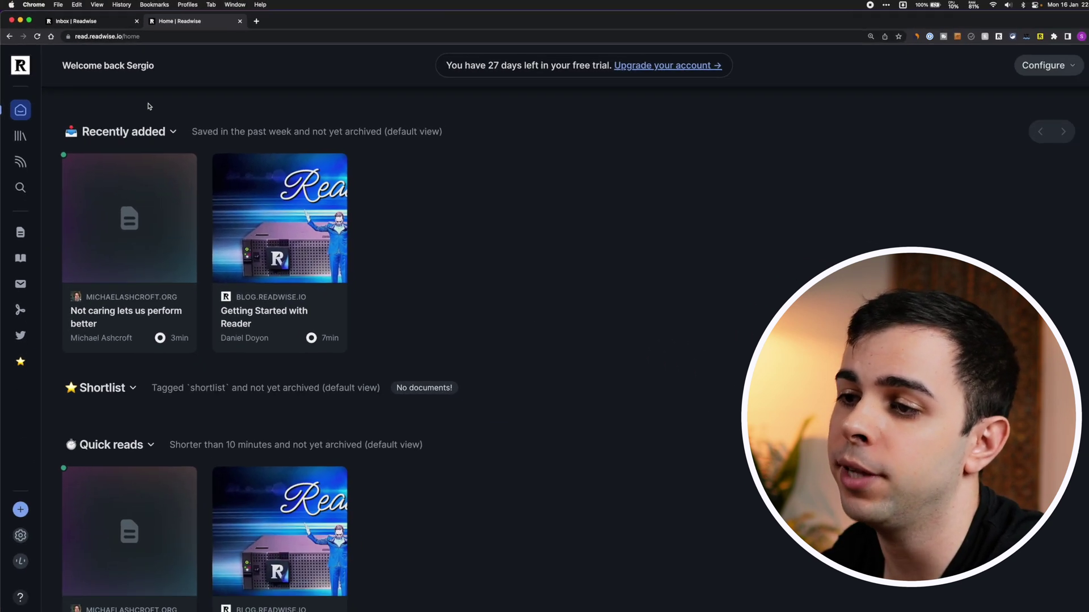
pyautogui.scroll(-5, 149, 204)
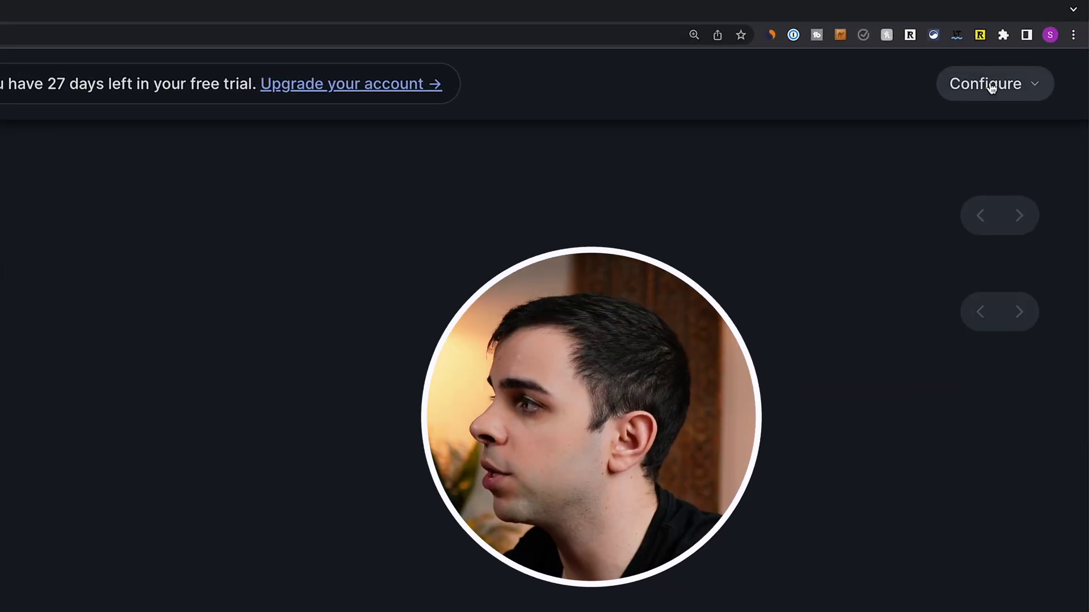
# Hide and re-show the Shortlist and Continue reading Home sections, then go to the Library inbox.
pyautogui.click(991, 87)
pyautogui.click(811, 236)
pyautogui.click(807, 174)
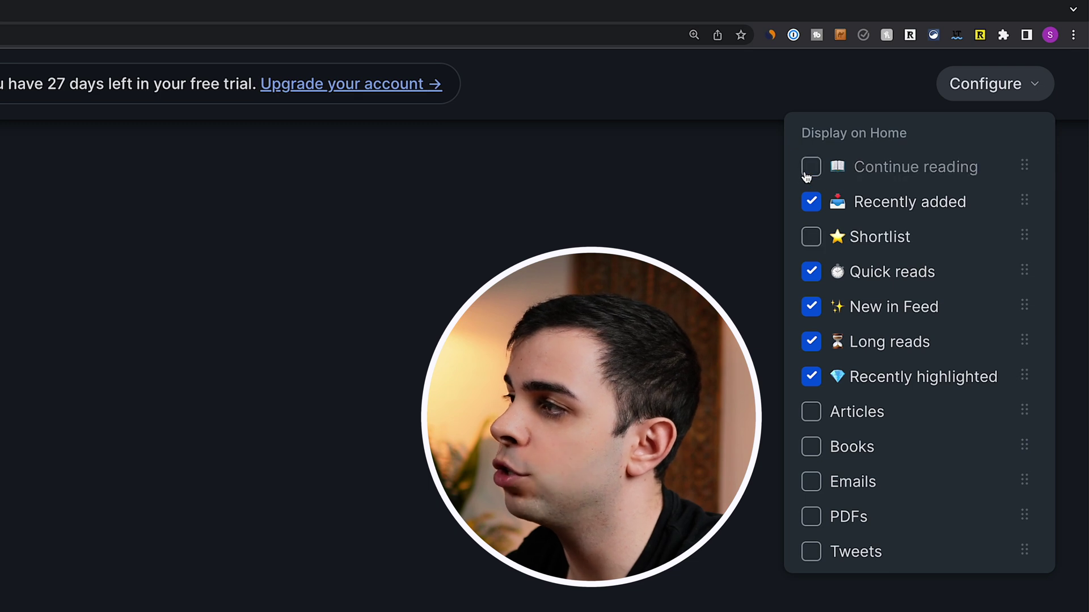
pyautogui.click(809, 170)
pyautogui.click(810, 236)
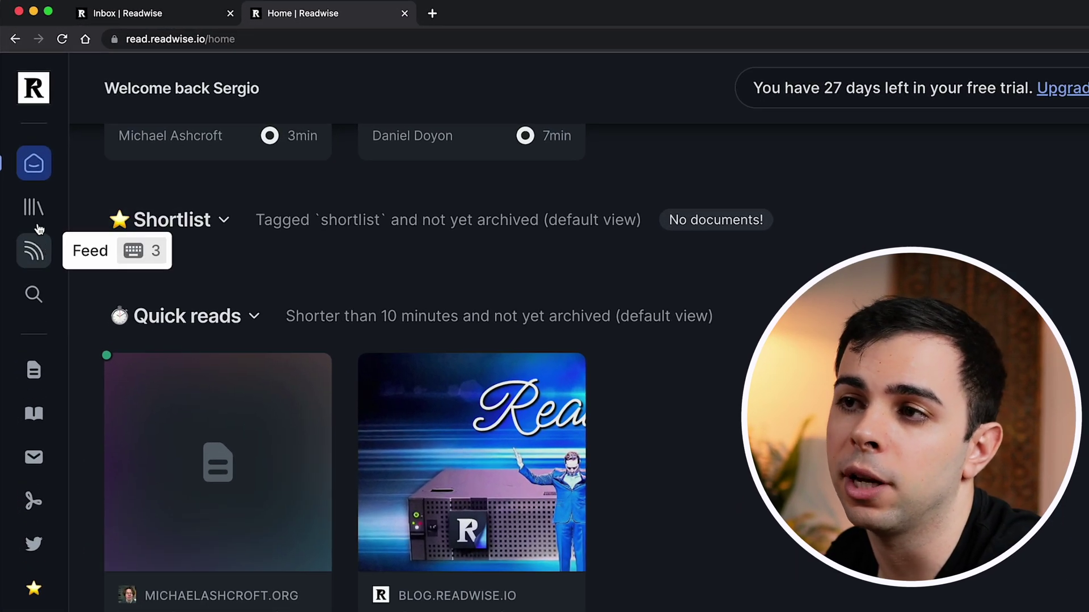
pyautogui.click(35, 209)
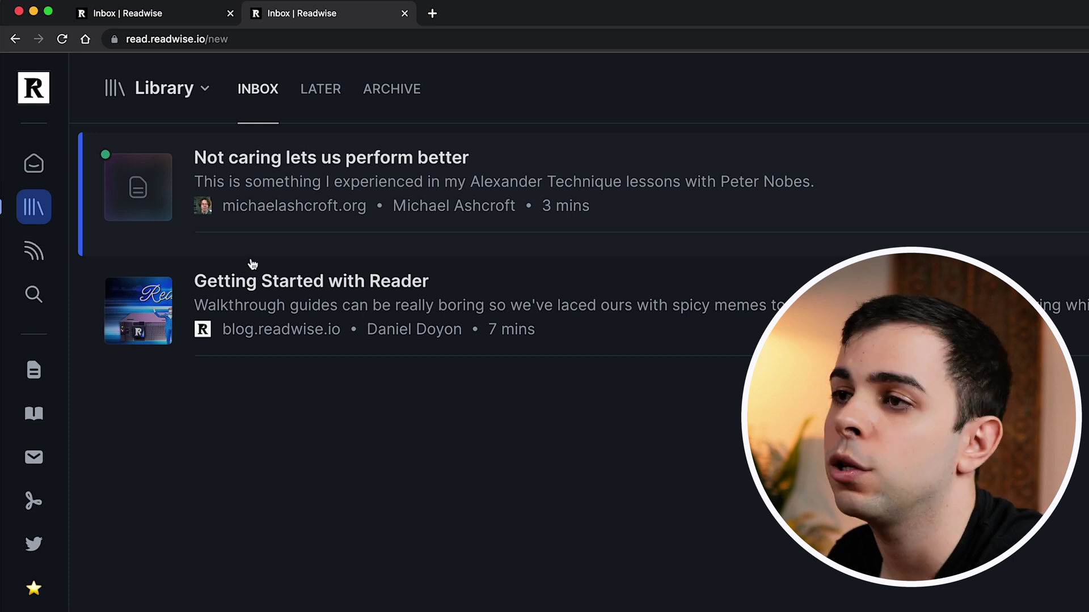
# Open the article, highlight the 'Caring is as described above' paragraph, and tag it sometag.
pyautogui.click(355, 173)
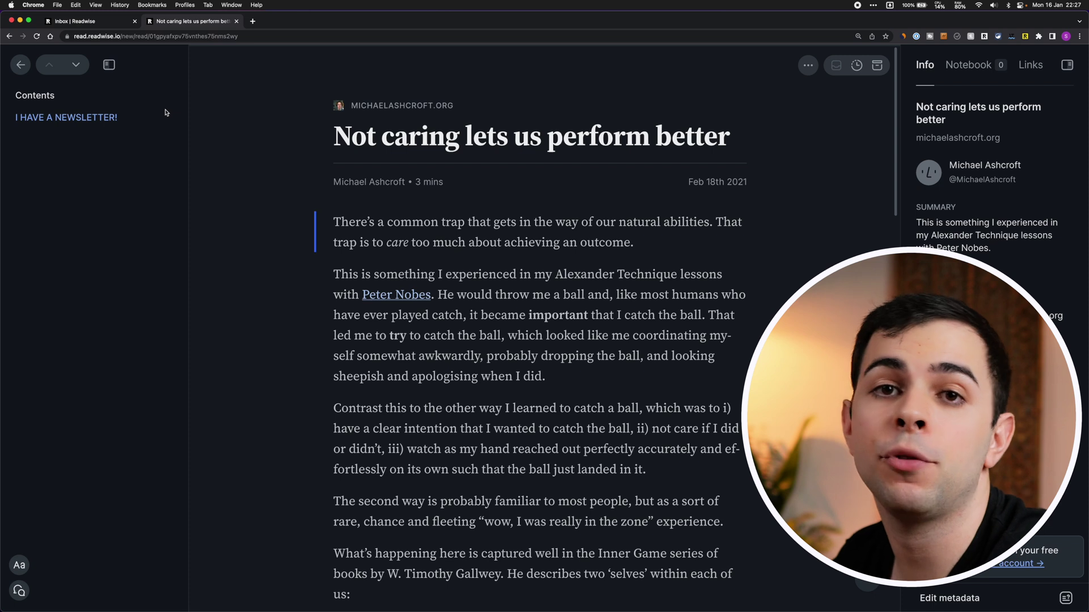
pyautogui.press('Down')
pyautogui.press('Down')
pyautogui.press('Down')
pyautogui.press('Down')
pyautogui.press('Down')
pyautogui.press('Down')
pyautogui.press('Down')
pyautogui.press('Down')
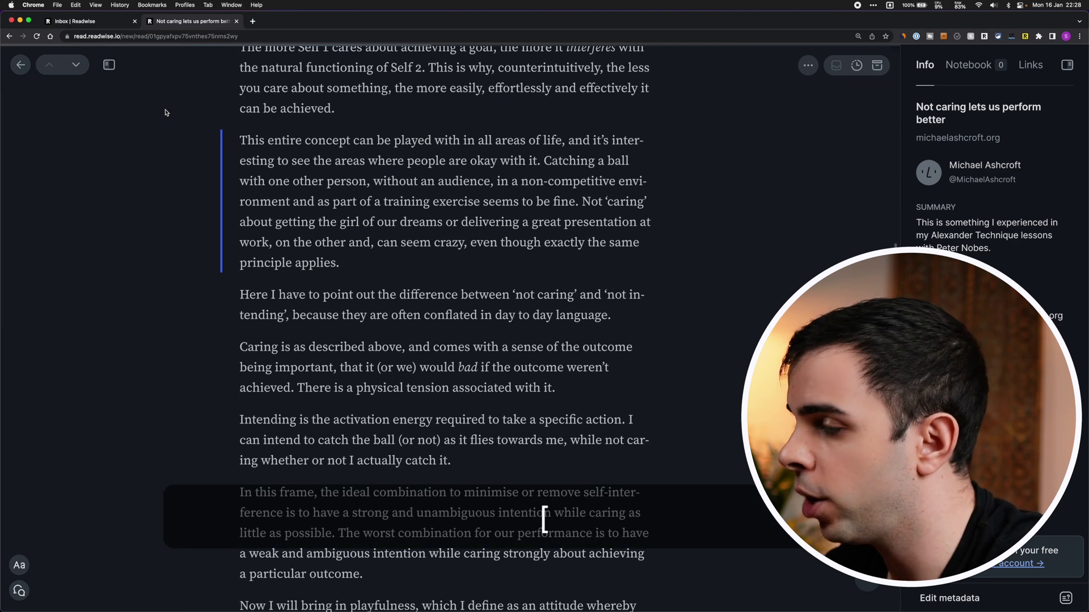
pyautogui.press('Down')
pyautogui.press('Down')
pyautogui.press('[')
pyautogui.press(']')
pyautogui.press('h')
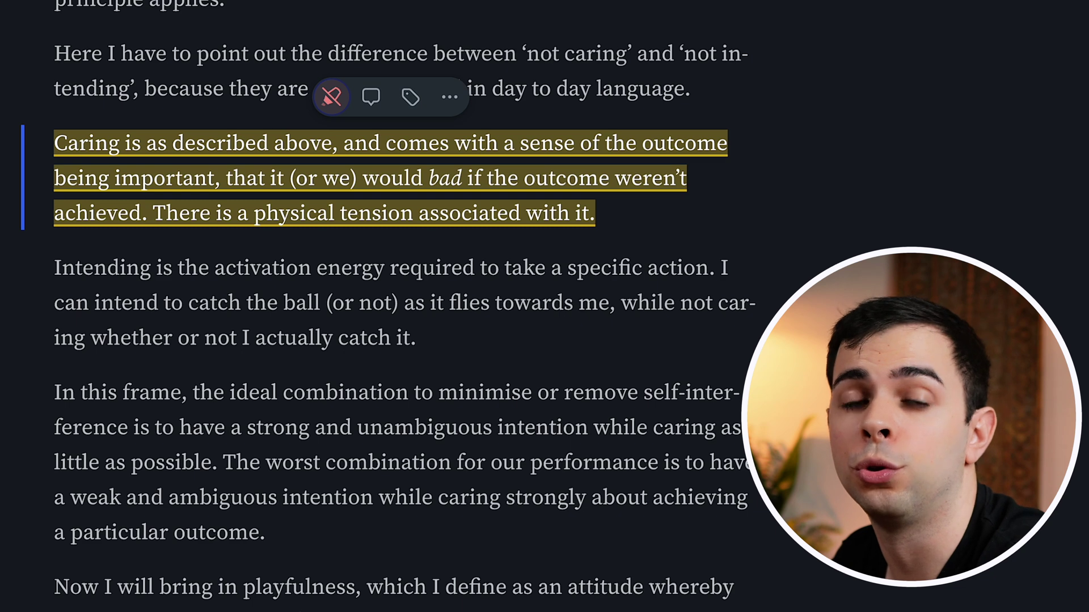
pyautogui.write('t')
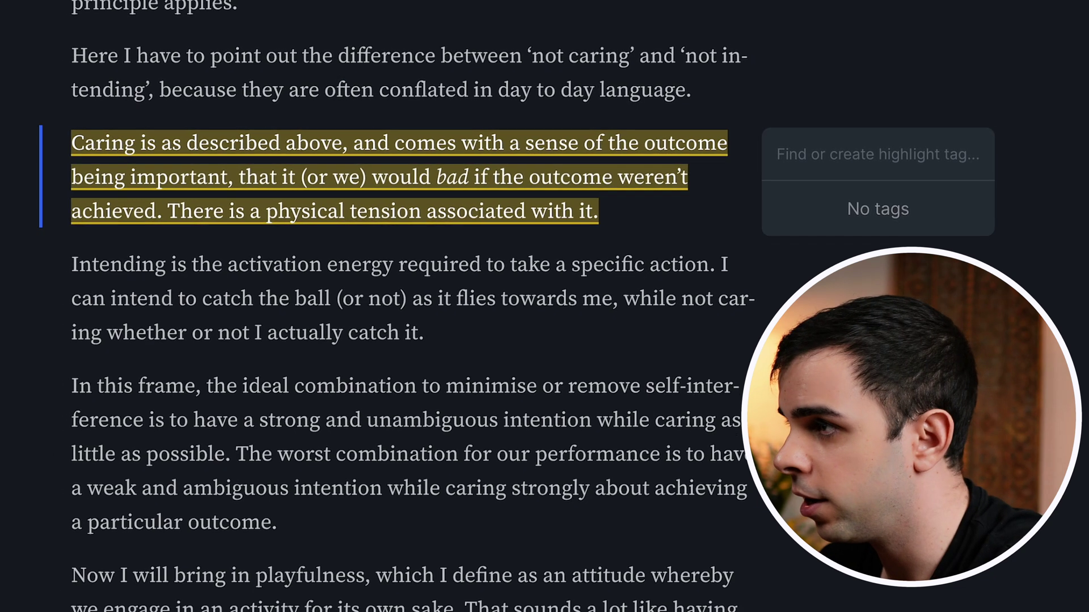
pyautogui.write('sometag')
pyautogui.press('Return')
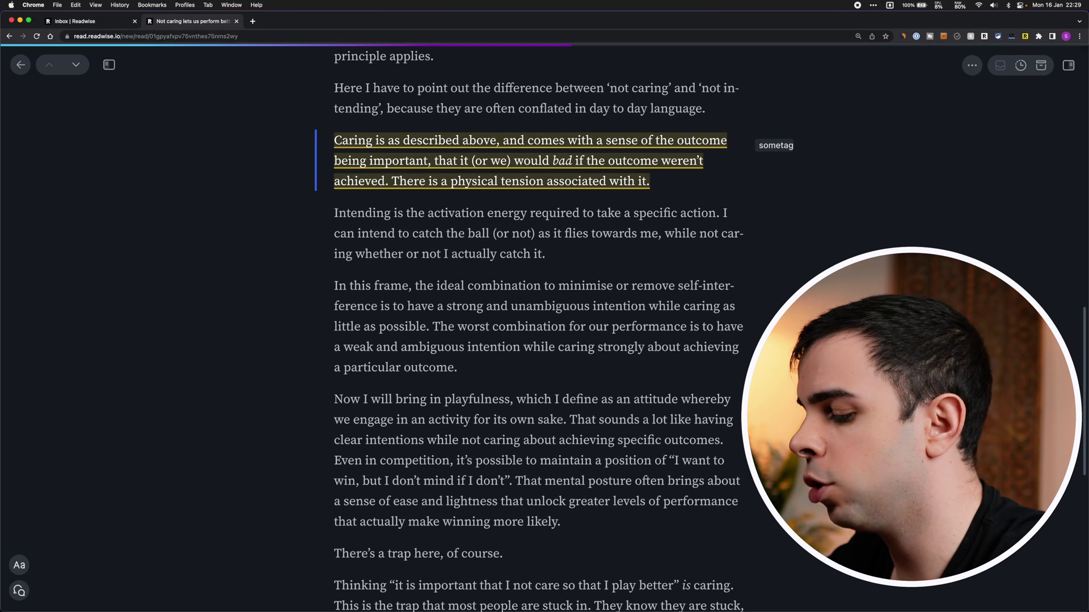
# View the original article in a new tab, close it, and browse the command palette.
pyautogui.press('o')
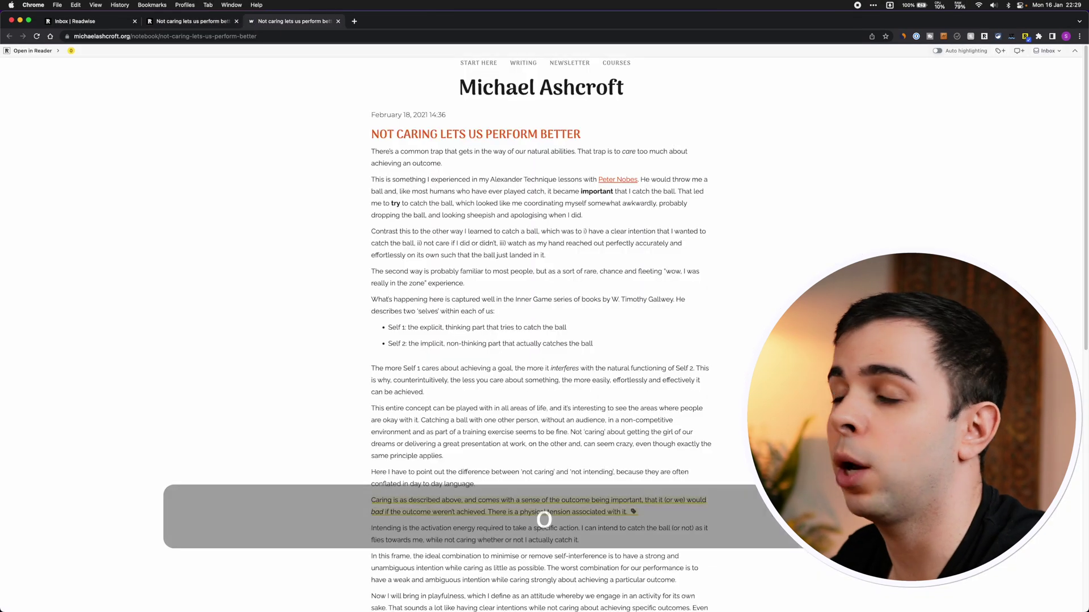
pyautogui.press('super+w')
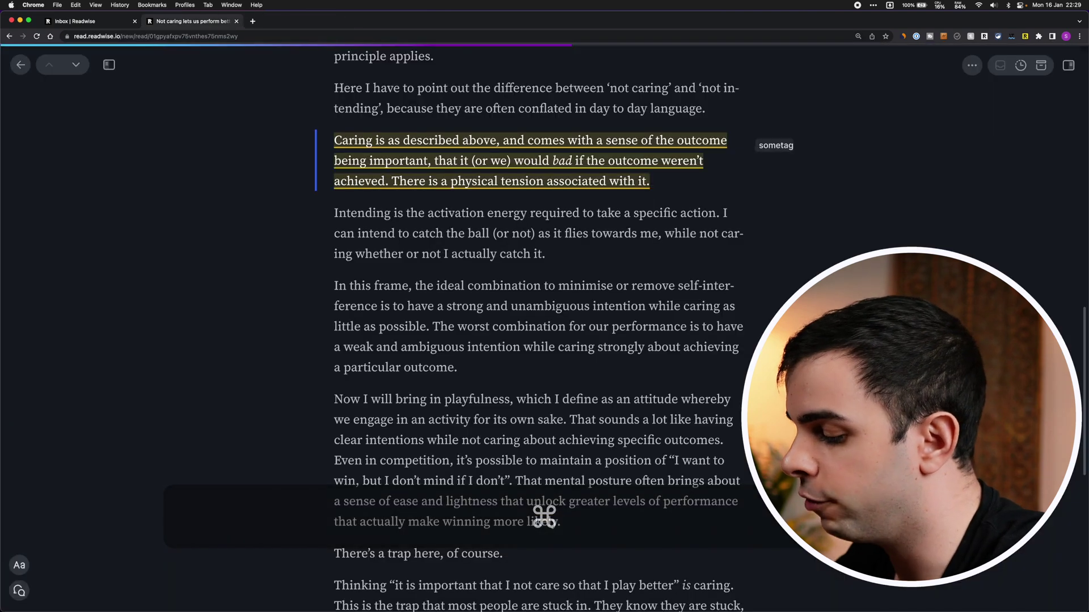
pyautogui.press('super+k')
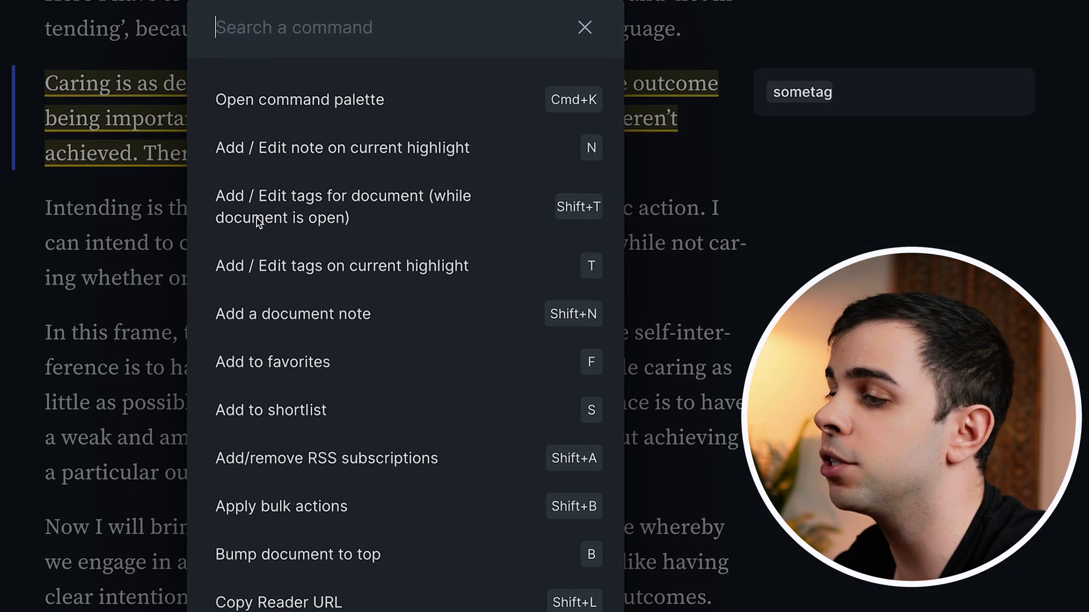
pyautogui.scroll(-7, 391, 226)
pyautogui.scroll(-5, 390, 221)
pyautogui.press('Escape')
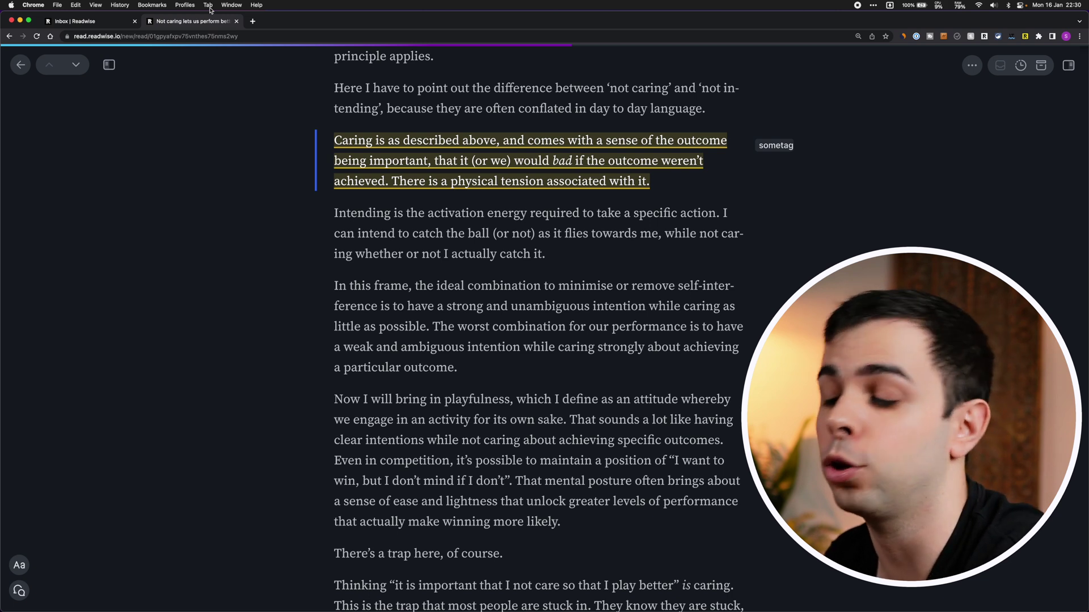
# Browse the document commands, then show the notebook's 2 highlights and the table of contents.
pyautogui.press('super+k')
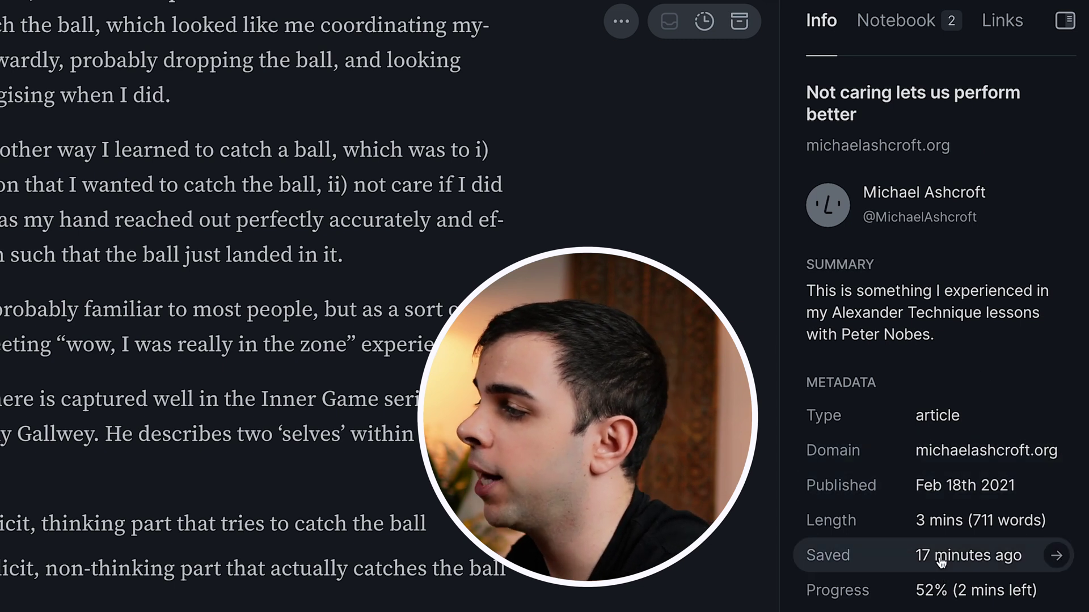
pyautogui.click(889, 36)
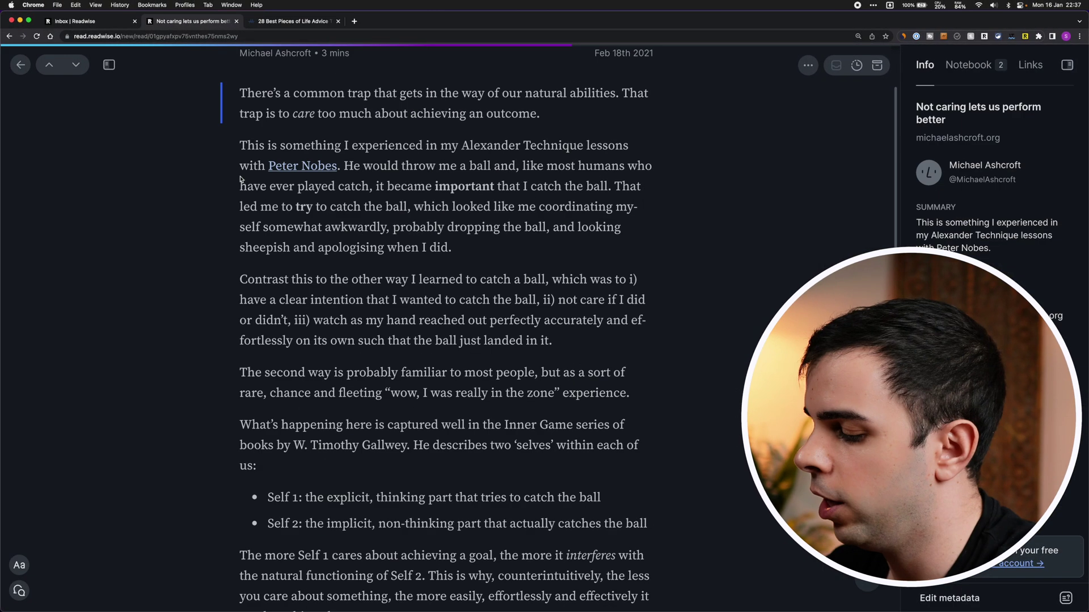
pyautogui.press('[')
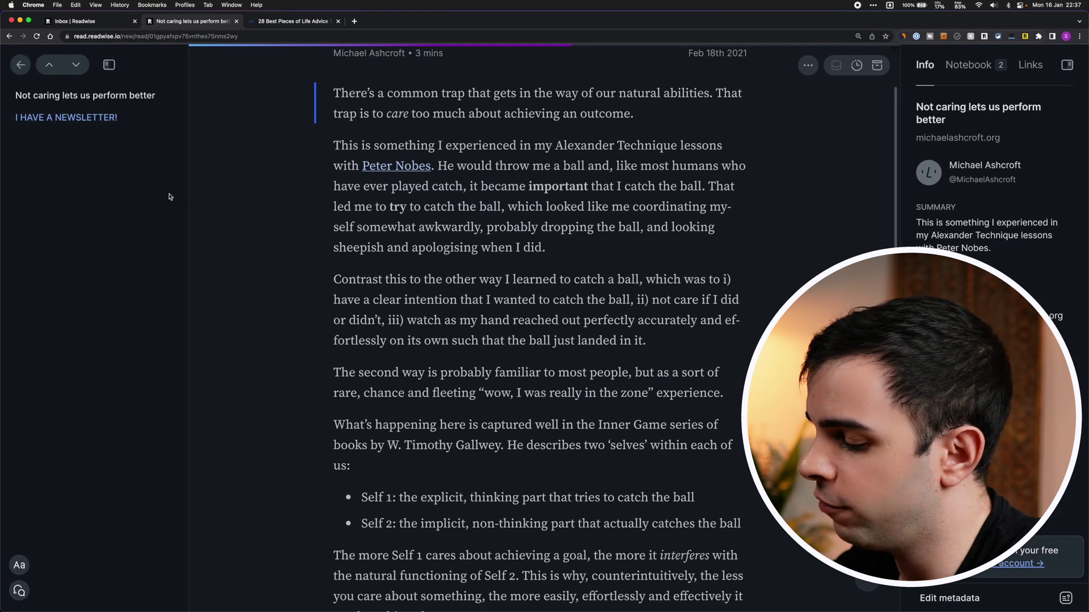
# Search 'ali' and open the My 28 Best Pieces of Life Advice article.
pyautogui.write('/ali')
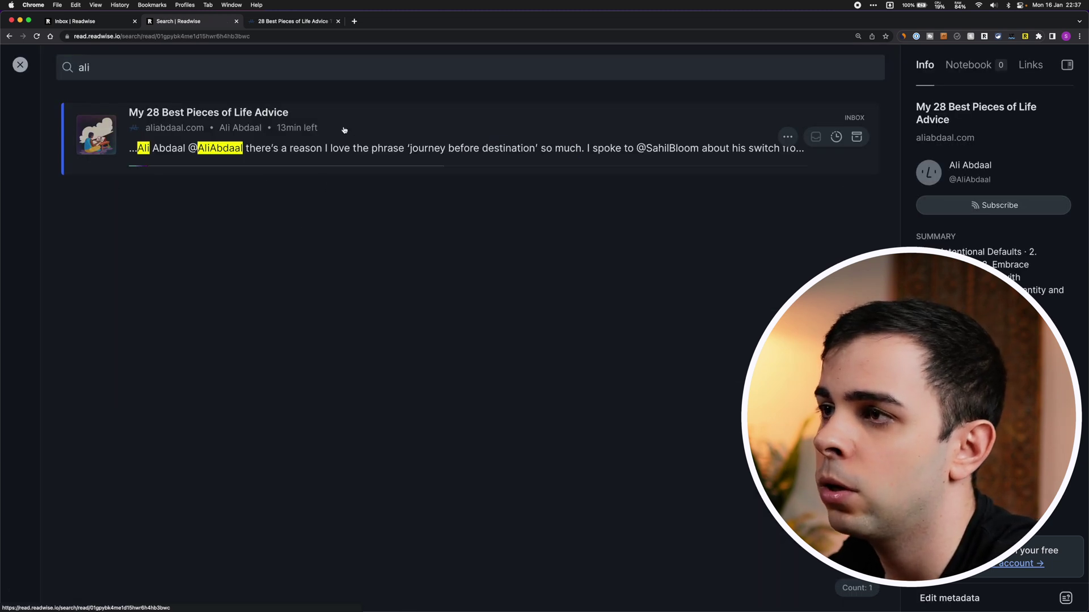
pyautogui.click(343, 130)
pyautogui.scroll(-5, 114, 141)
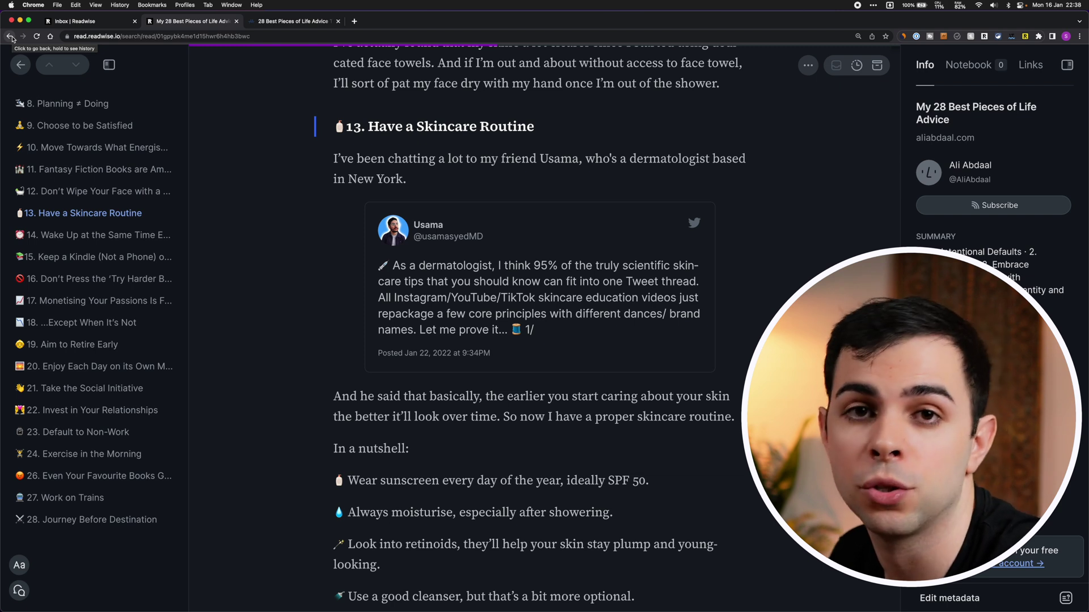
# Highlight the skincare tips from sunscreen onward and add the note 'relates to [[skincare]]'.
pyautogui.press('h')
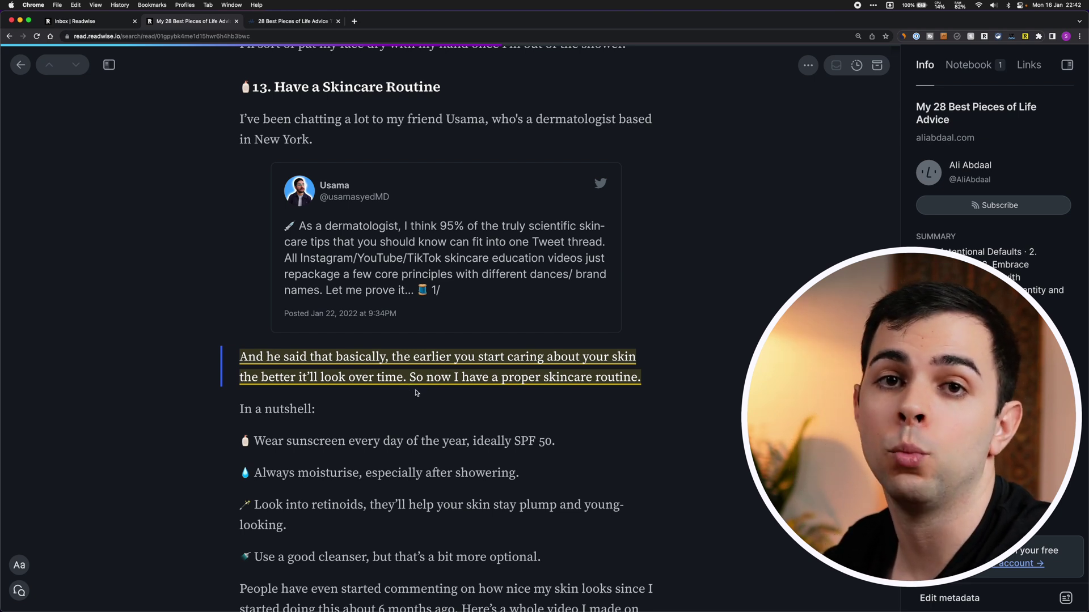
pyautogui.scroll(-3, 419, 390)
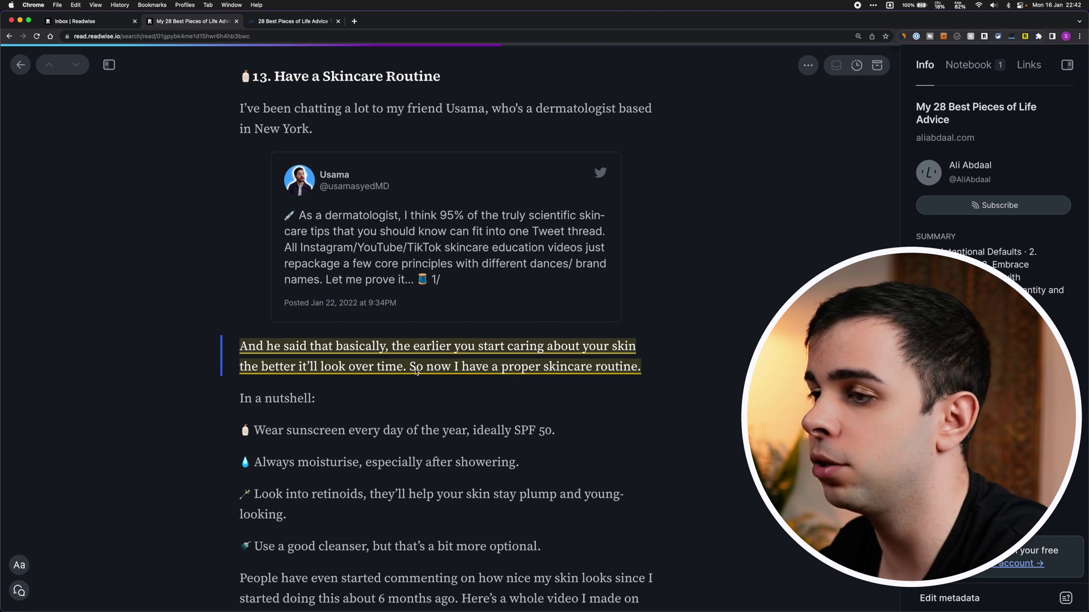
pyautogui.press('h')
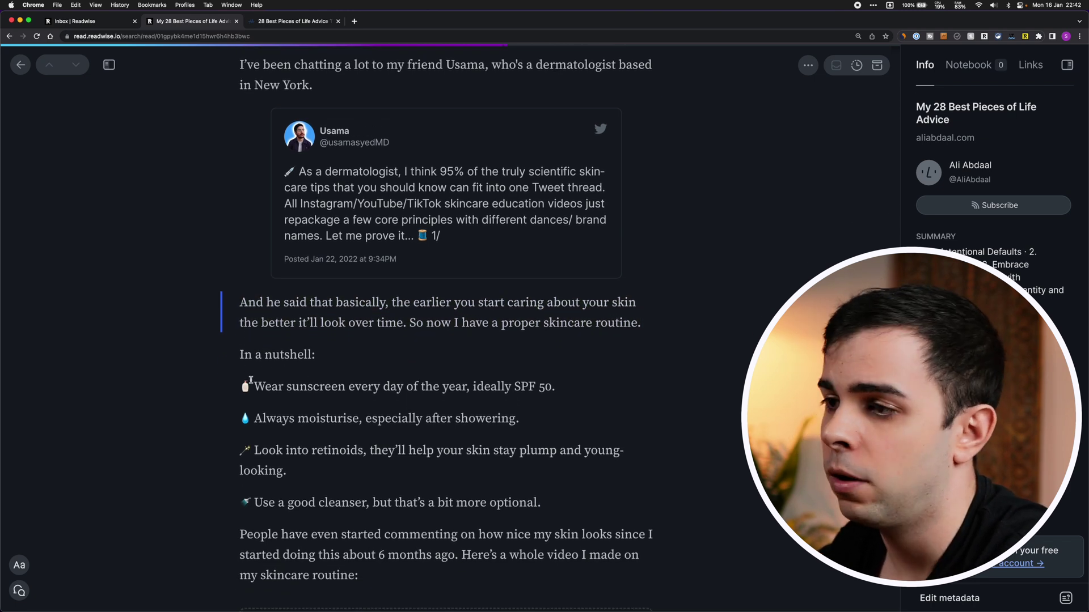
pyautogui.moveTo(251, 380); pyautogui.dragTo(506, 534)
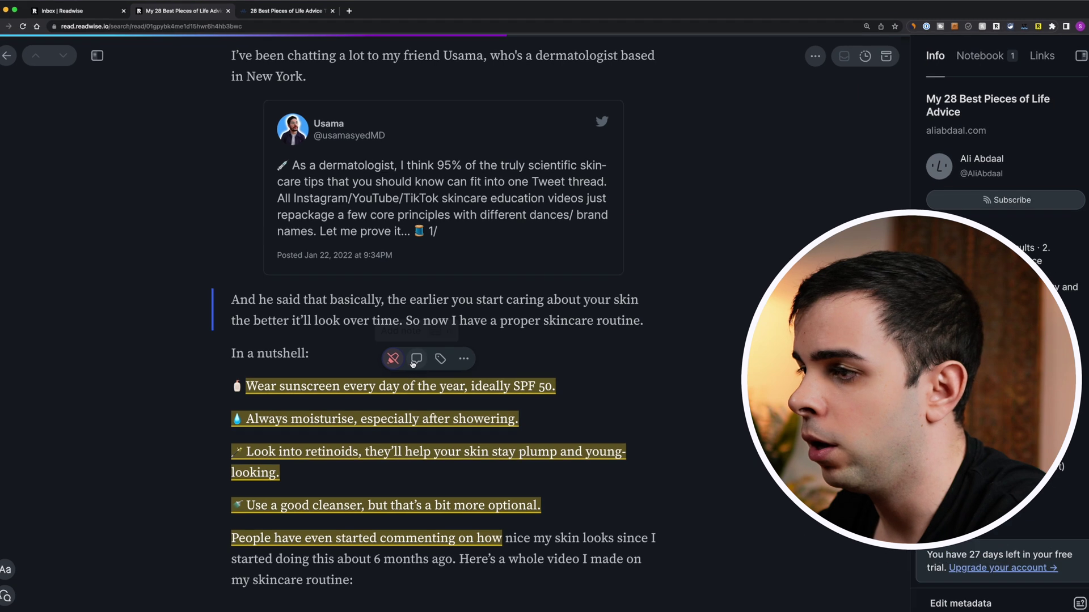
pyautogui.click(416, 358)
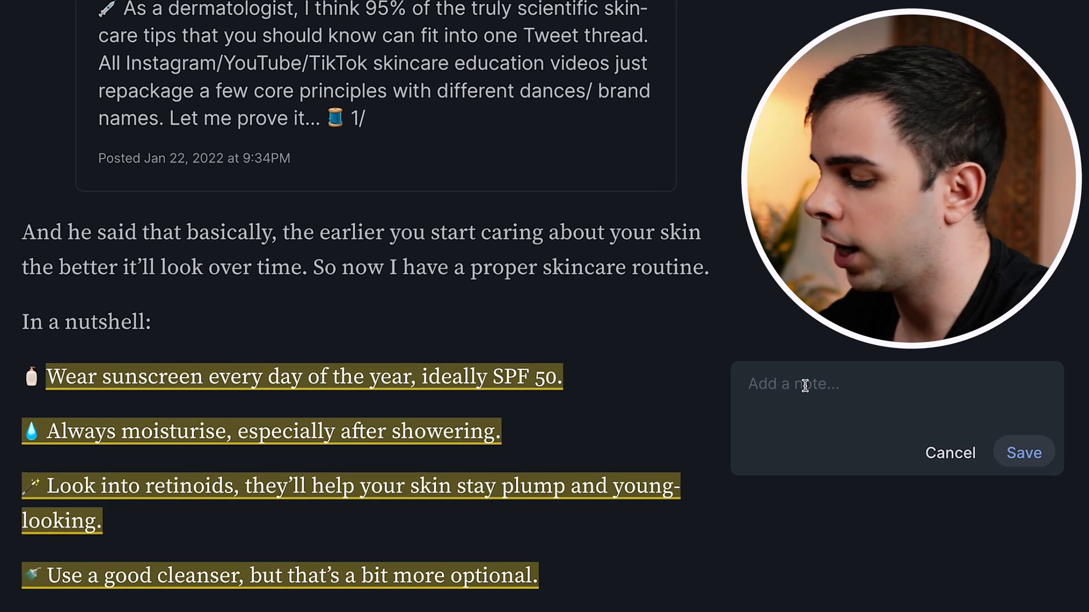
pyautogui.write('relates to')
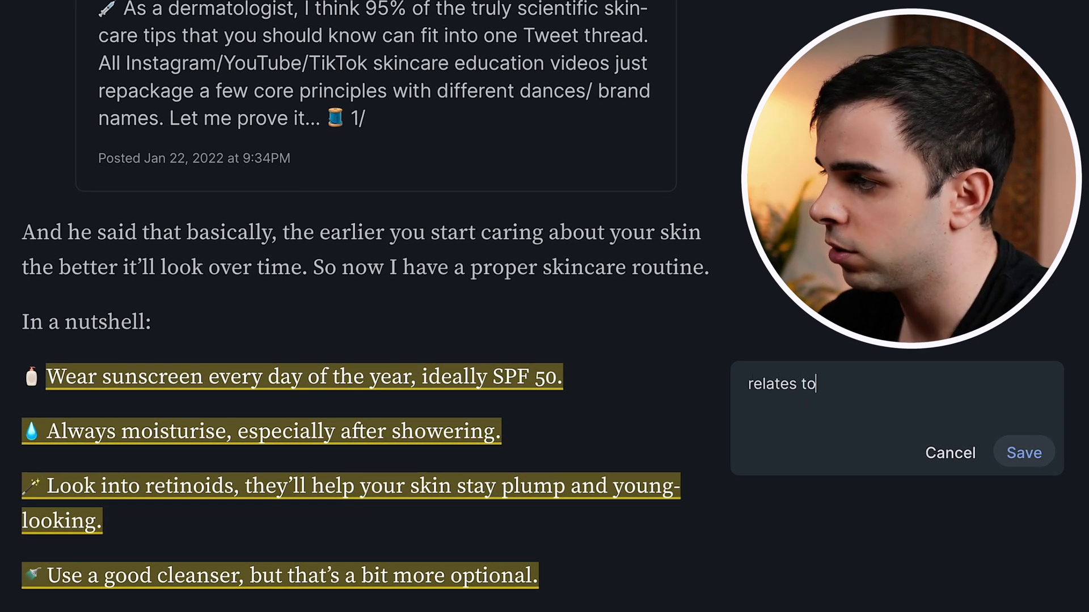
pyautogui.write(' [[skincare]]')
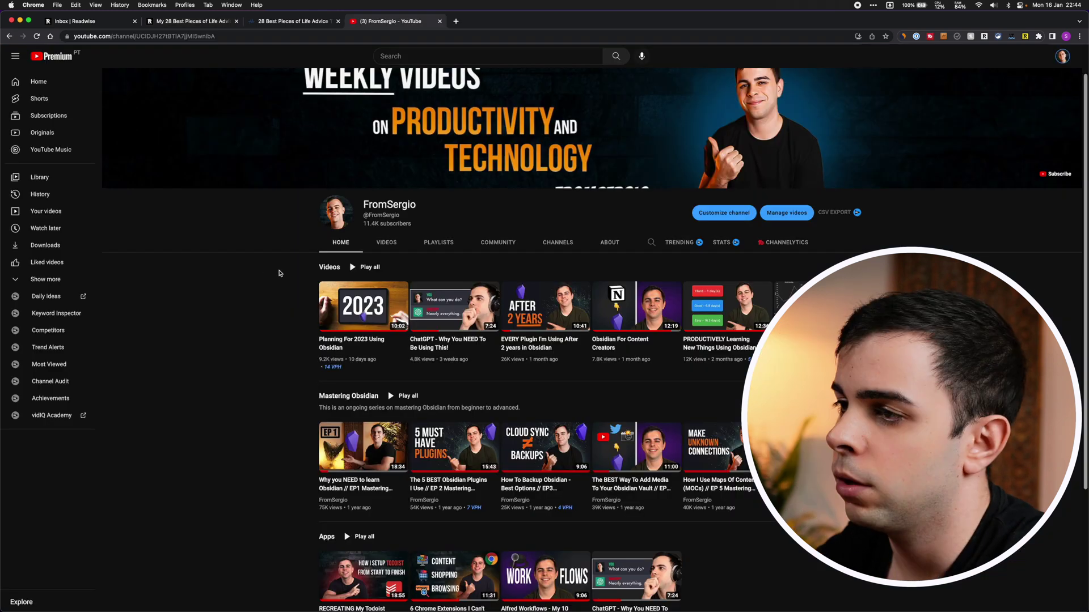
# Open the Planning For 2023 Using Obsidian video and save it to Reader.
pyautogui.click(352, 292)
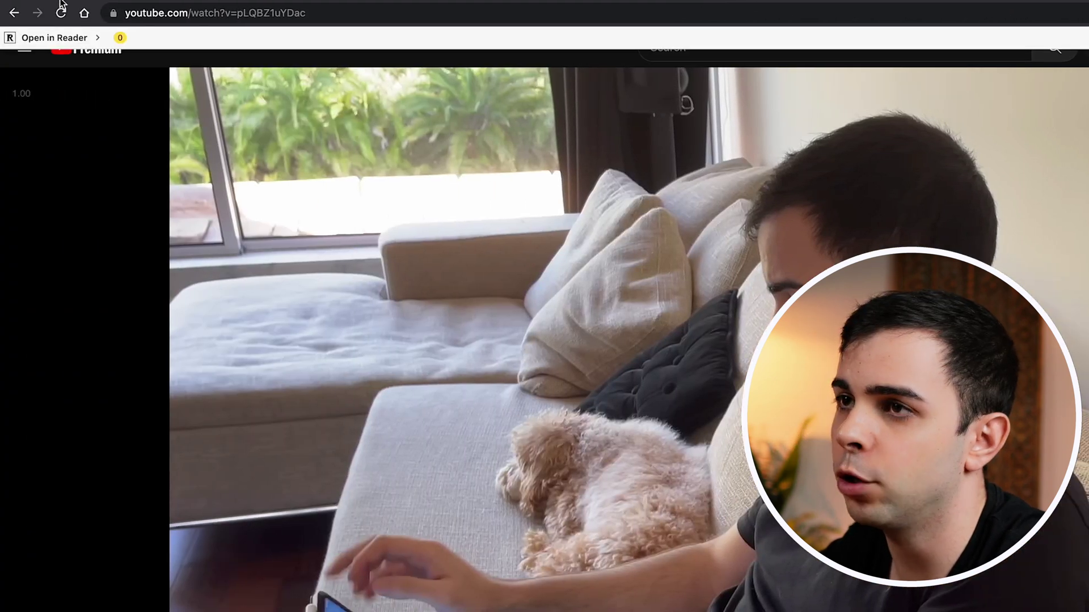
pyautogui.click(50, 38)
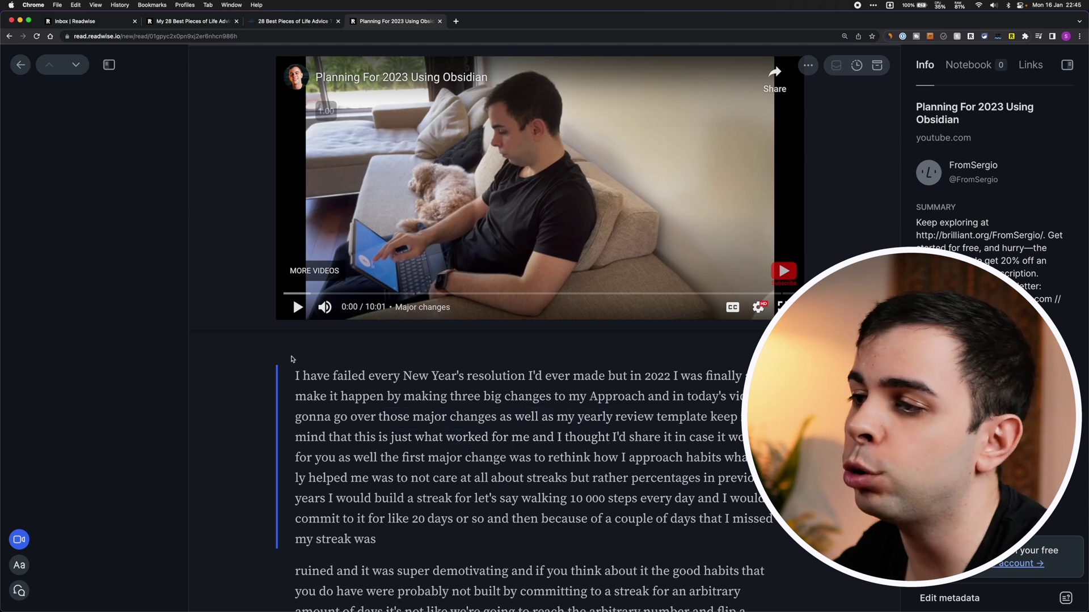
# Play the video at 2.20 speed and highlight the transcript passage on monthly goal reviews.
pyautogui.click(384, 207)
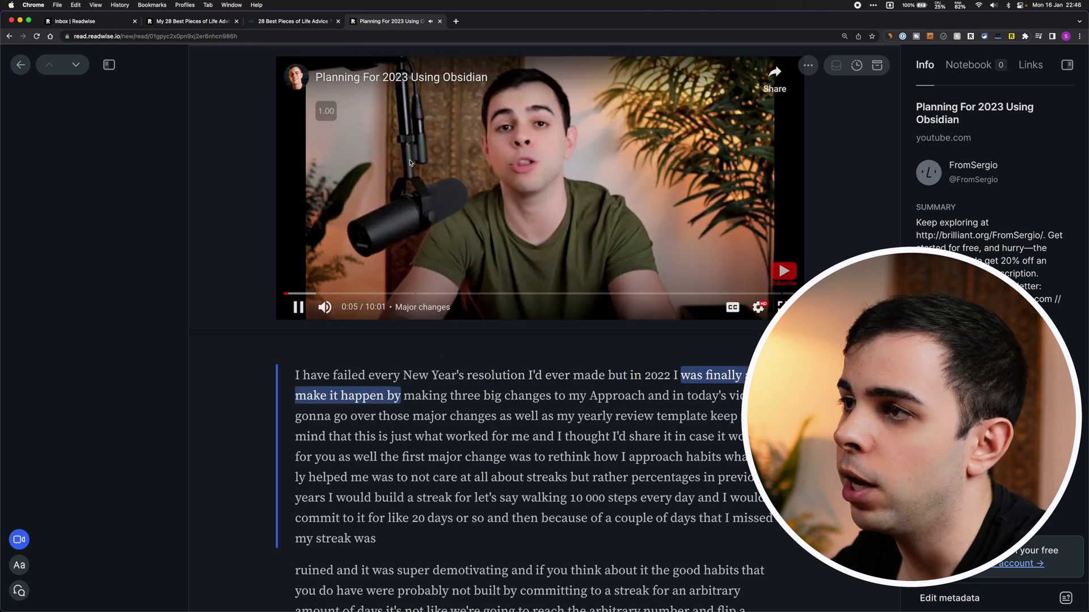
pyautogui.click(383, 112)
pyautogui.click(383, 111)
pyautogui.click(384, 111)
pyautogui.click(383, 112)
pyautogui.click(383, 112)
pyautogui.click(383, 112)
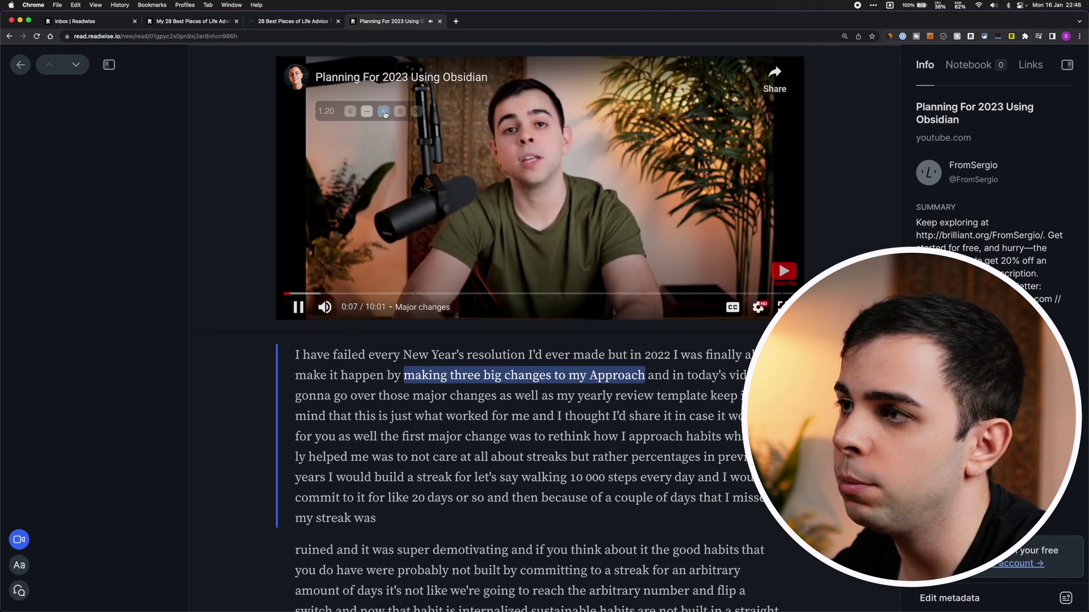
pyautogui.click(384, 111)
pyautogui.click(383, 112)
pyautogui.click(383, 111)
pyautogui.click(383, 112)
pyautogui.click(383, 111)
pyautogui.click(383, 112)
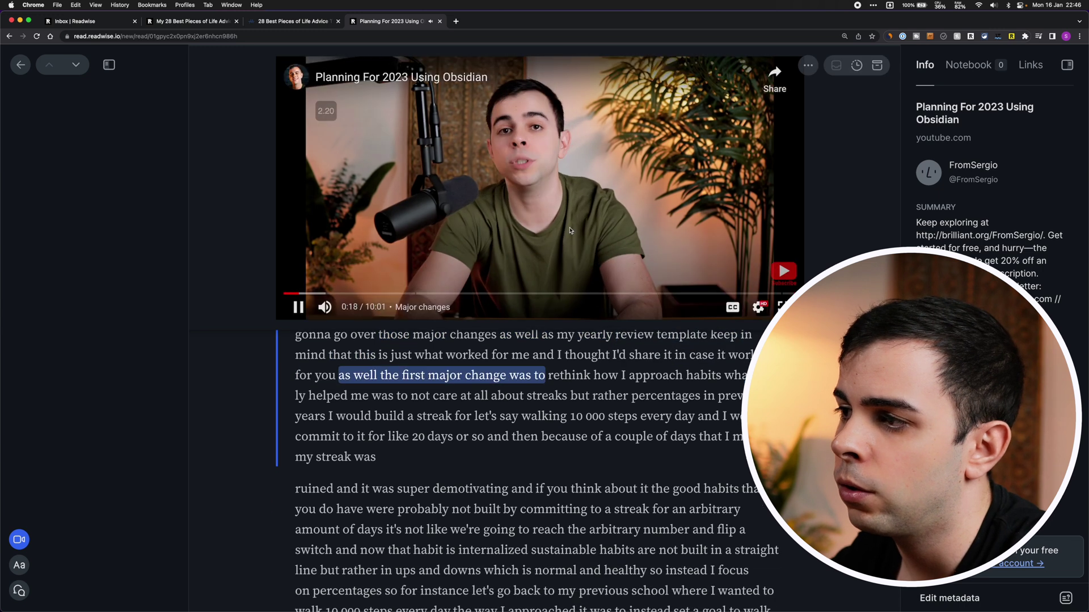
pyautogui.press('space')
pyautogui.click(499, 468)
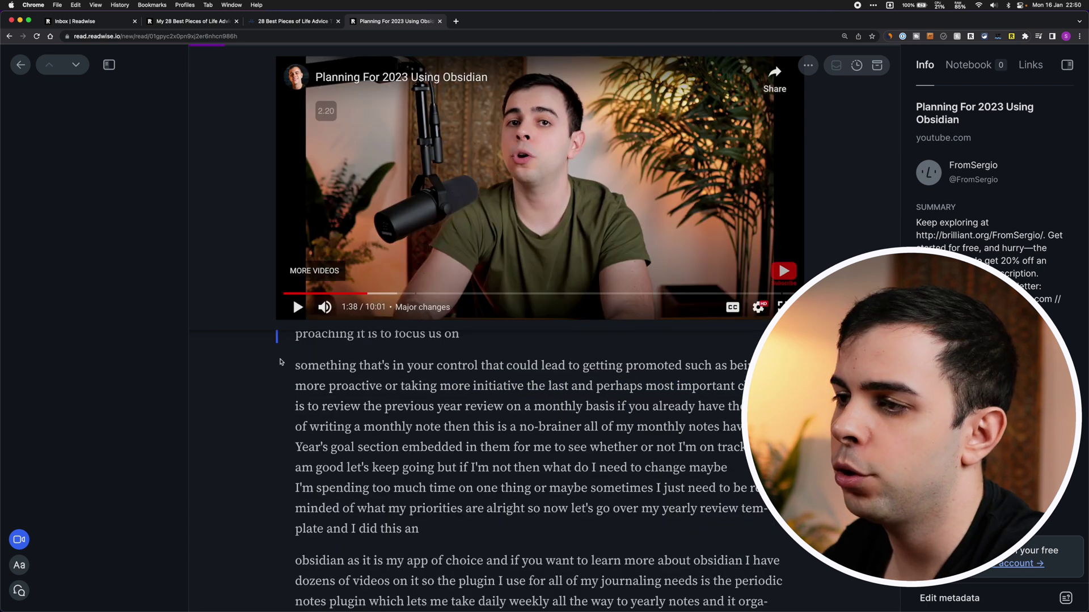
pyautogui.moveTo(280, 362); pyautogui.dragTo(699, 510)
# Launch Obsidian, run 'Readwise Official: Sync your data now', and open the Planning for 2023 note.
pyautogui.write('nobsi')
pyautogui.press('Return')
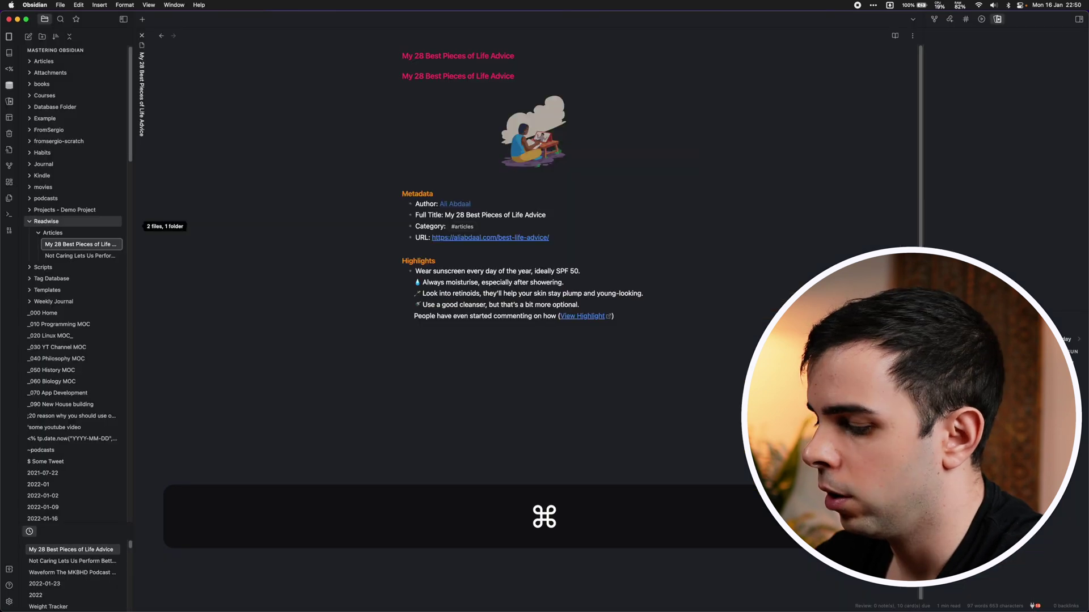
pyautogui.press('super+p')
pyautogui.write('sync')
pyautogui.press('Down')
pyautogui.press('Return')
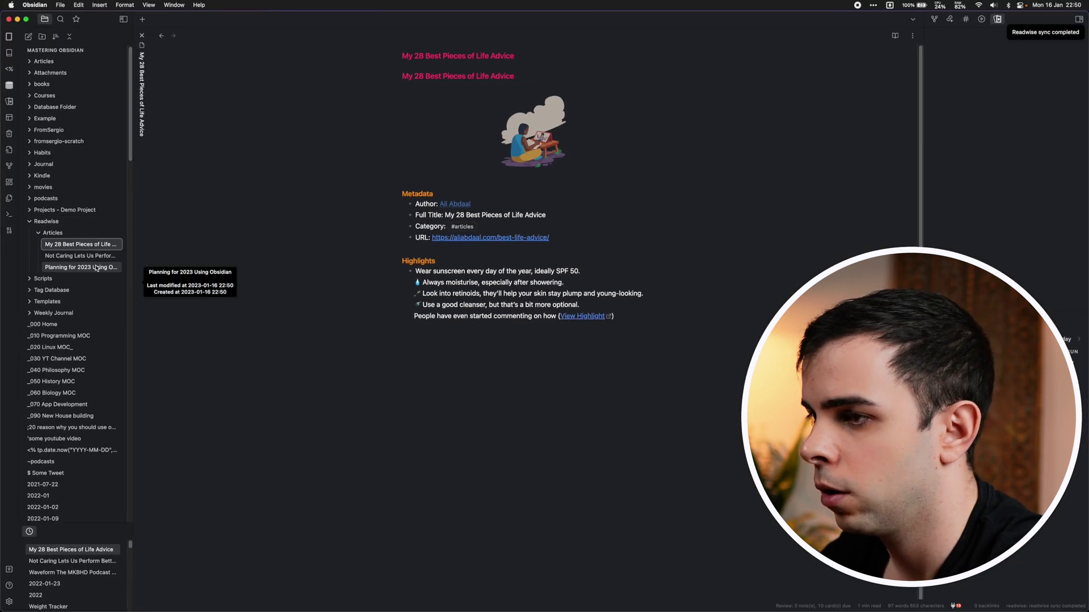
pyautogui.click(96, 267)
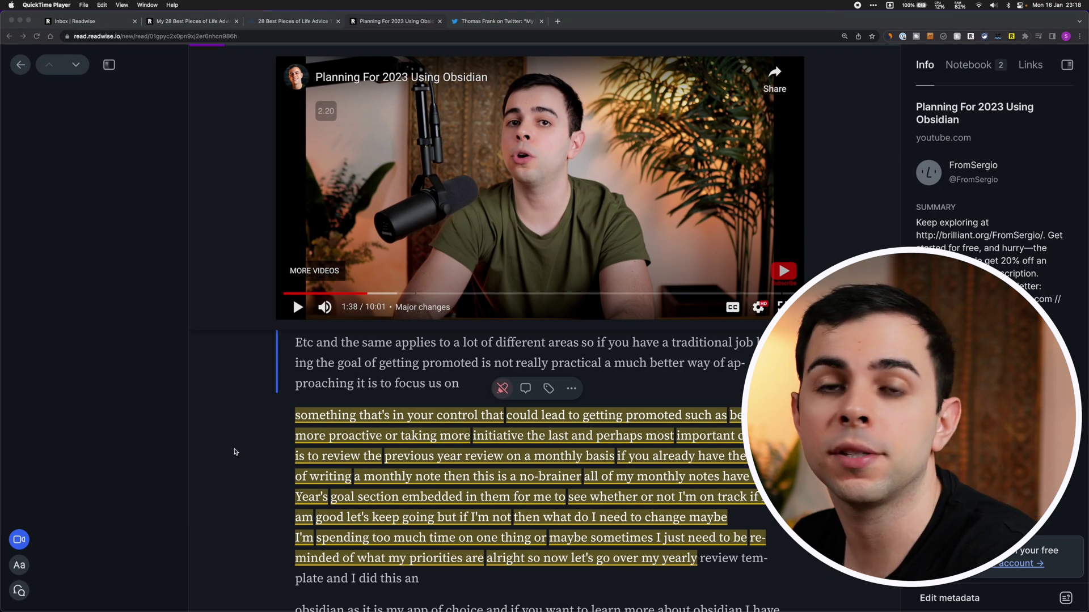
# Send the hermit-mode versus posting-daily tweet thread to Readwise by direct message.
pyautogui.click(493, 21)
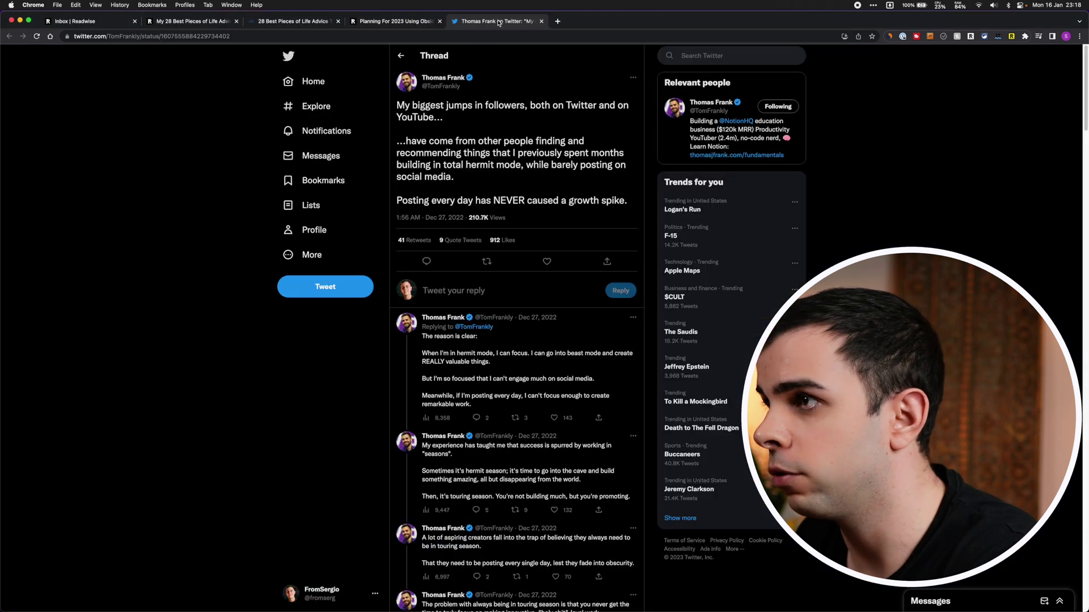
pyautogui.click(607, 261)
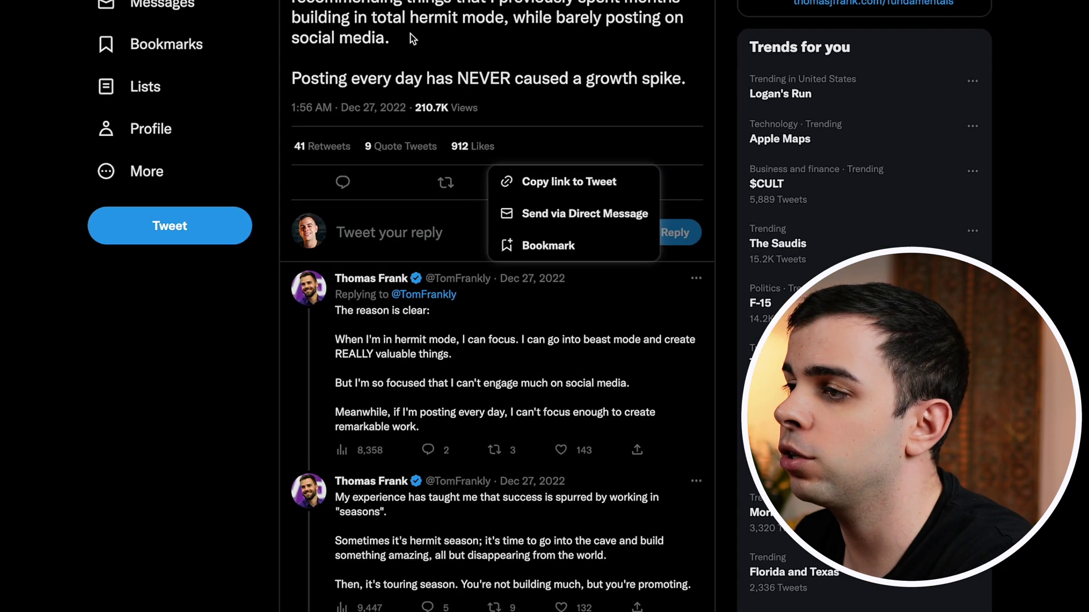
pyautogui.click(577, 224)
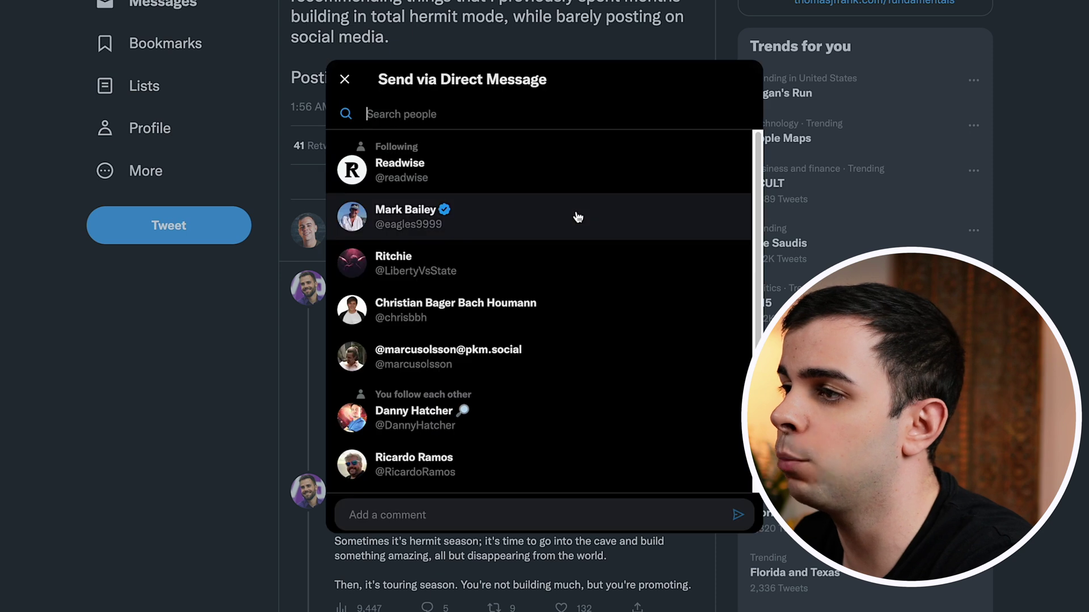
pyautogui.click(476, 170)
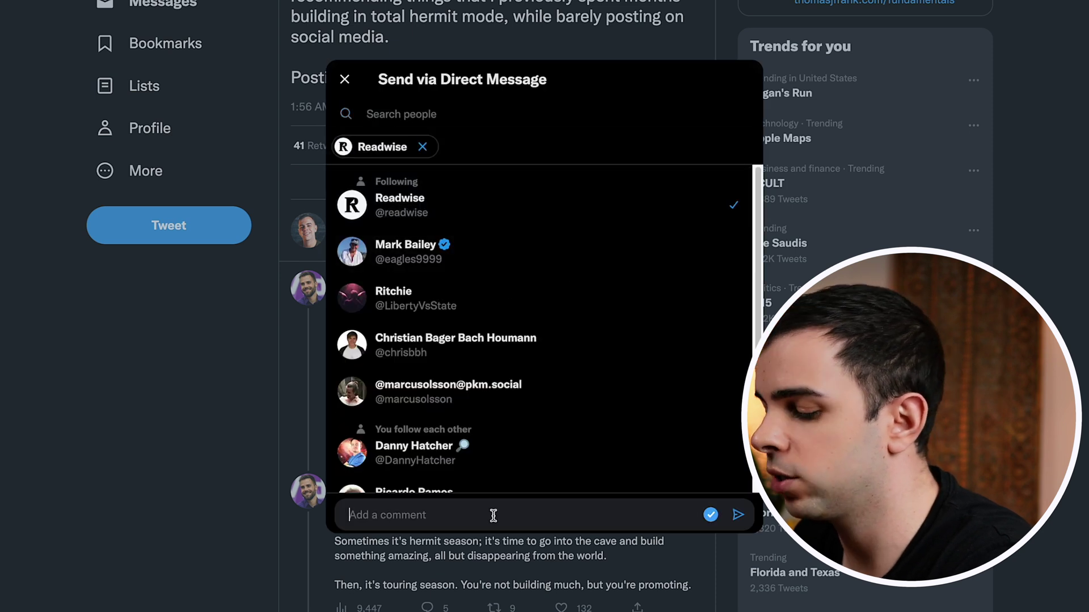
pyautogui.write('t')
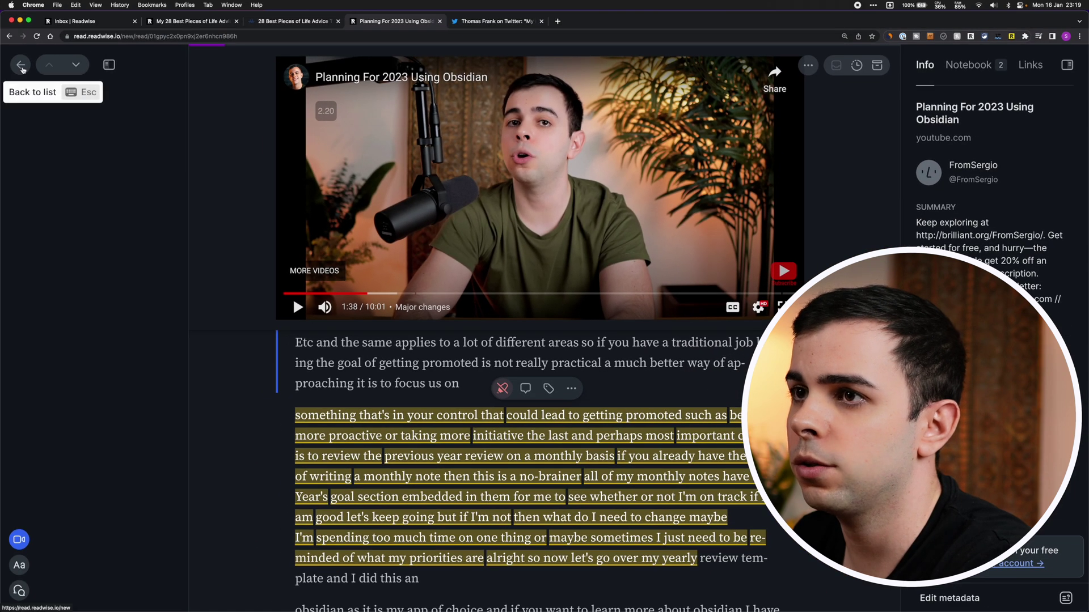
# Open and skim the saved 'My biggest jumps in followers…' thread, then go back to the Library inbox.
pyautogui.press('Escape')
pyautogui.click(259, 120)
pyautogui.scroll(-15, 476, 241)
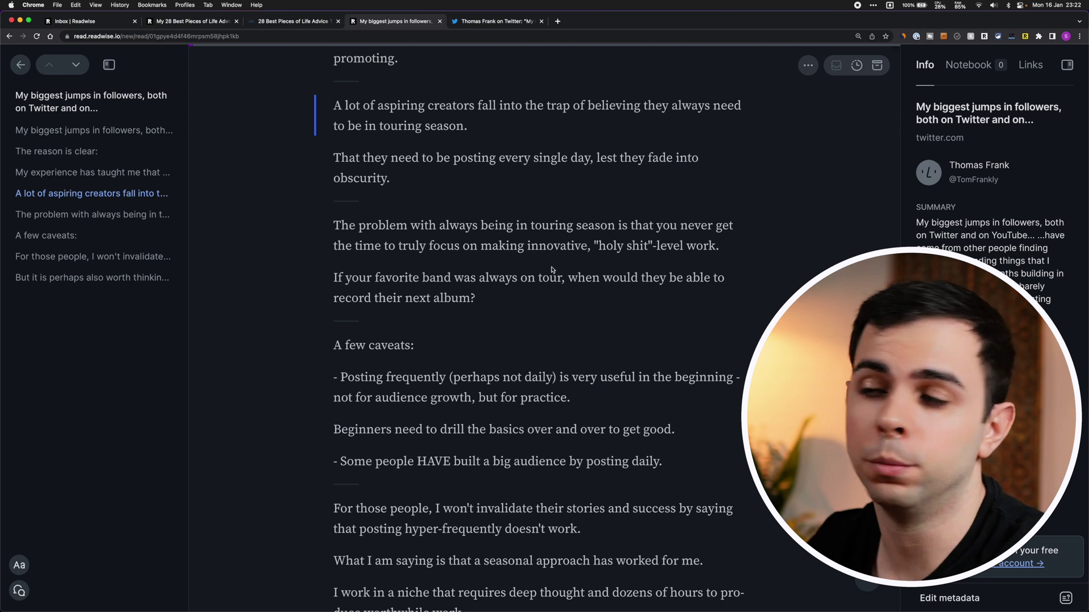
pyautogui.scroll(1, 555, 270)
pyautogui.click(21, 67)
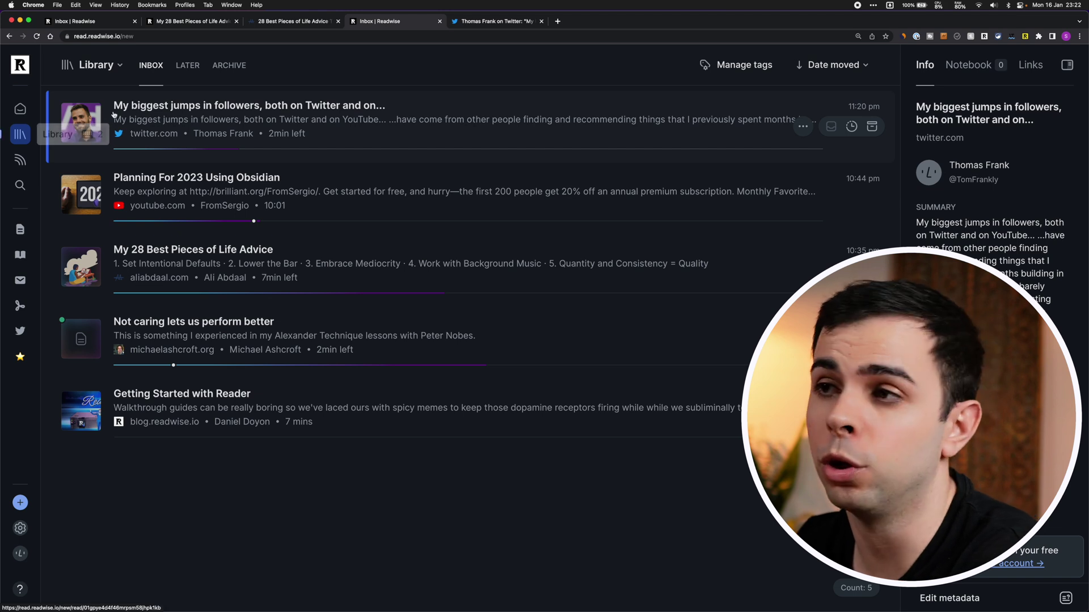
# Move the Twitter thread to Later and delete the Planning For 2023 video document.
pyautogui.press('l')
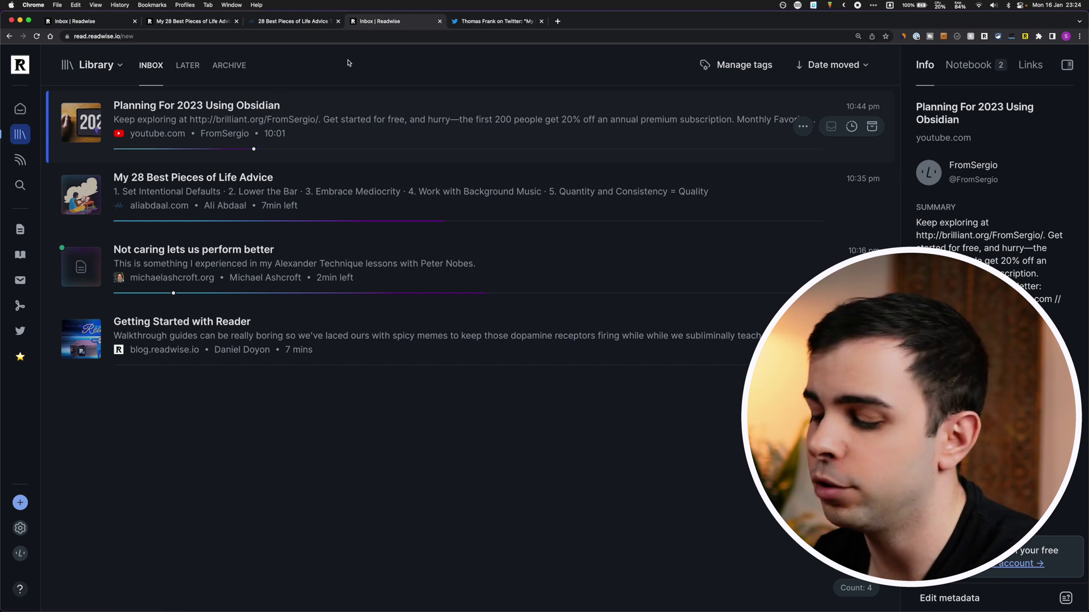
pyautogui.press('d')
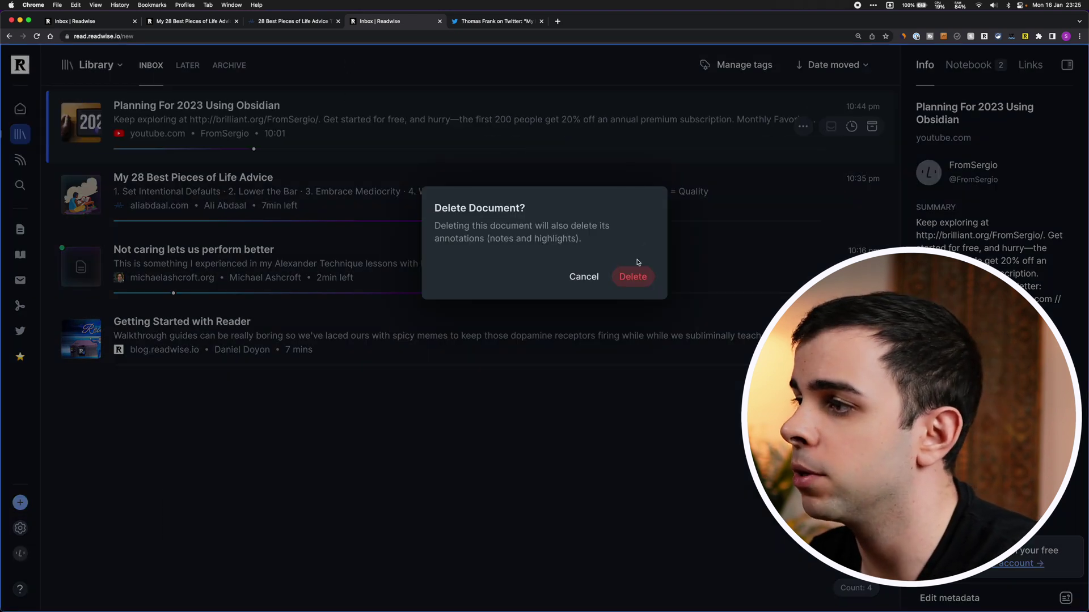
pyautogui.press('Return')
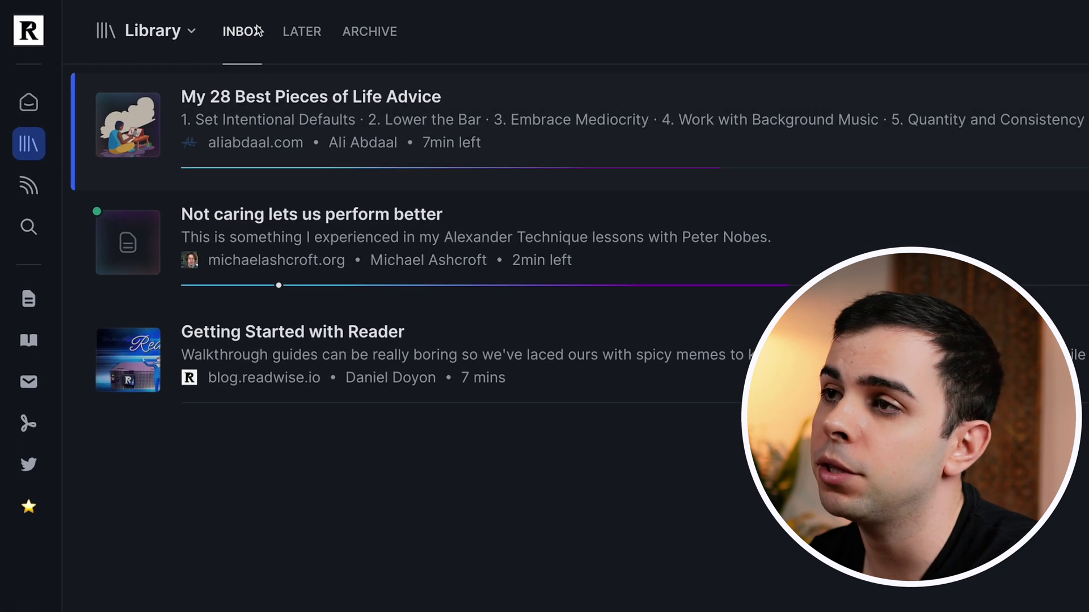
# Archive the Twitter thread from Later, view the Archive, and search saved documents for 'thomas'.
pyautogui.click(220, 52)
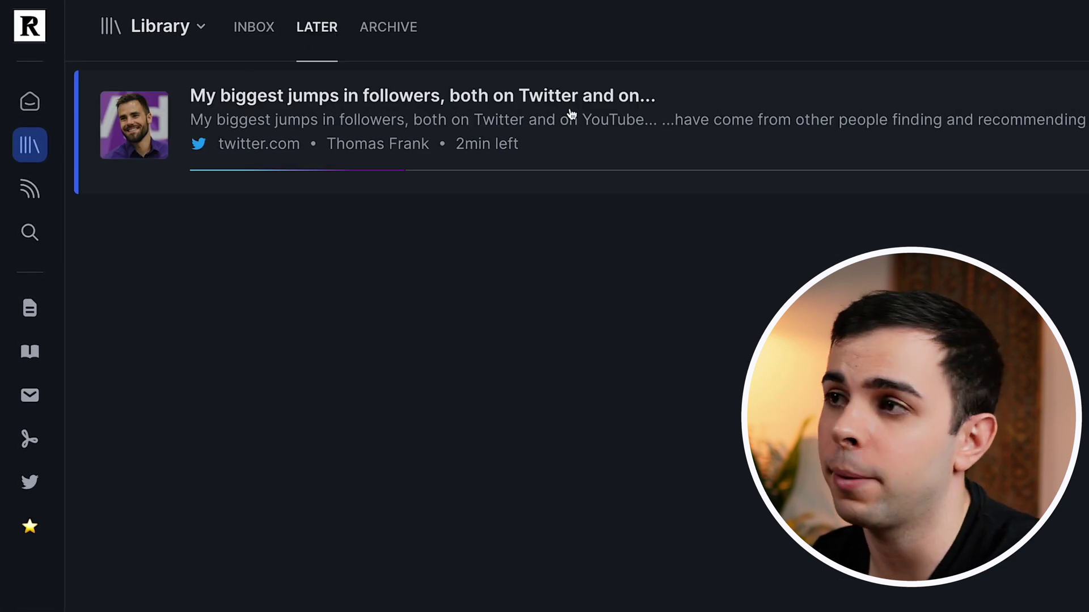
pyautogui.press('e')
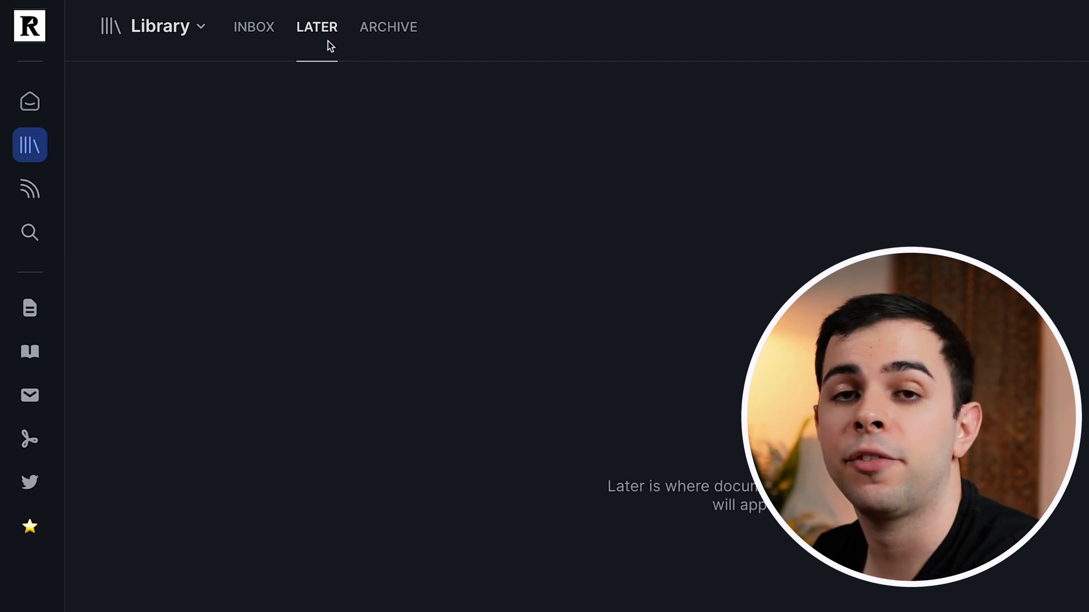
pyautogui.click(383, 25)
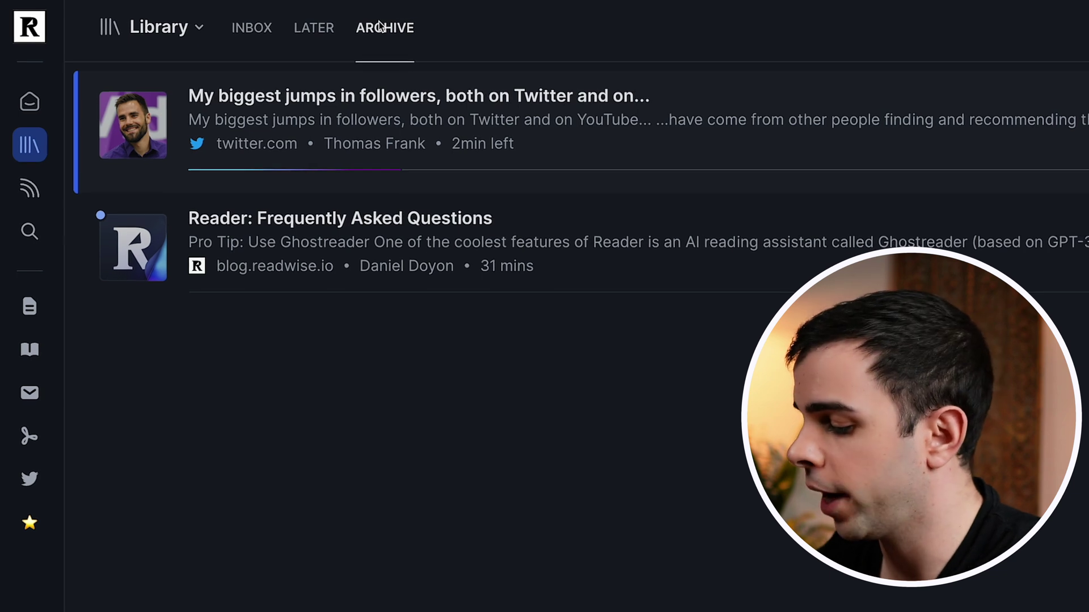
pyautogui.press('/')
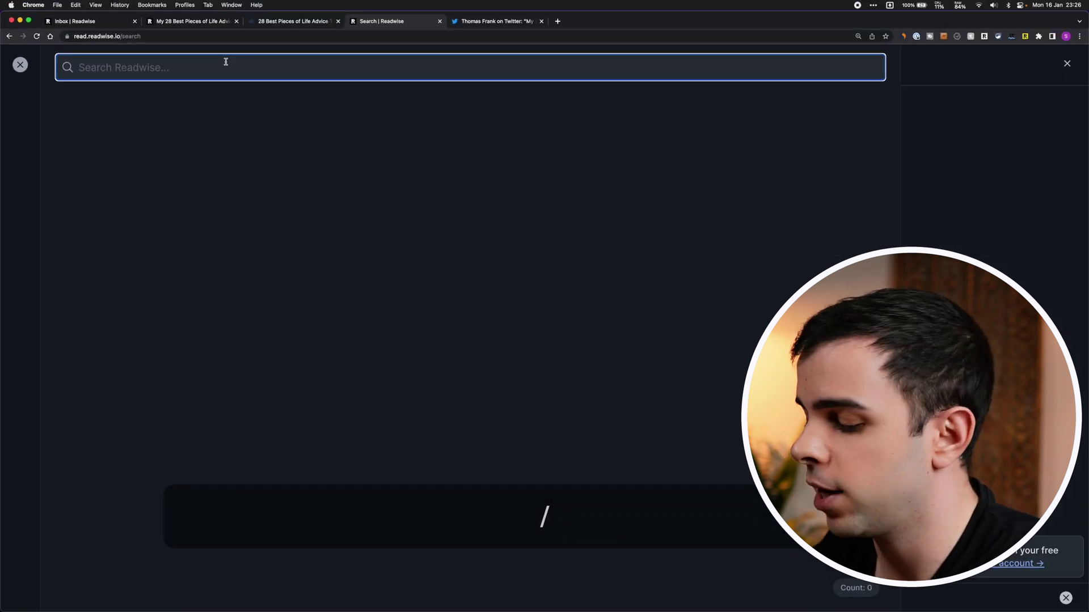
pyautogui.write('thomas')
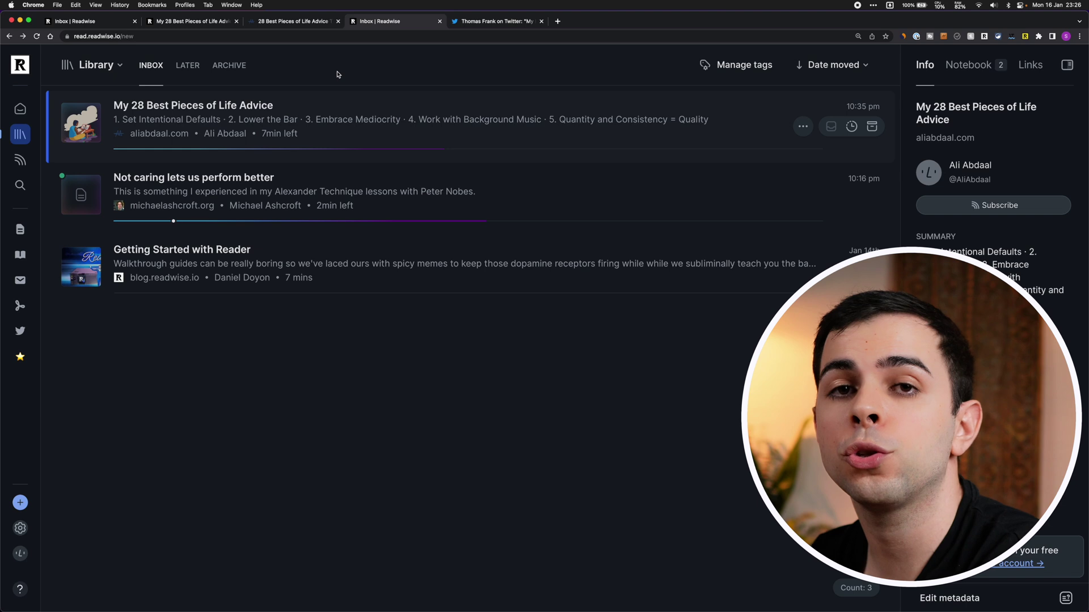
# Open Edit Library locations from the Library dropdown to see the Shortlist, Triage and Classic workflows.
pyautogui.click(121, 64)
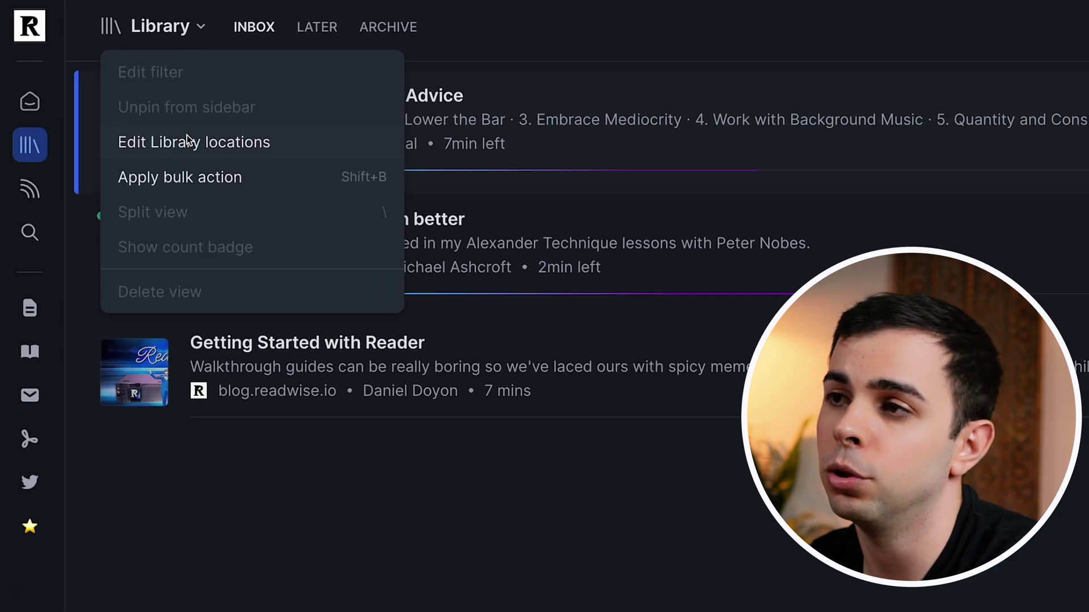
pyautogui.click(116, 121)
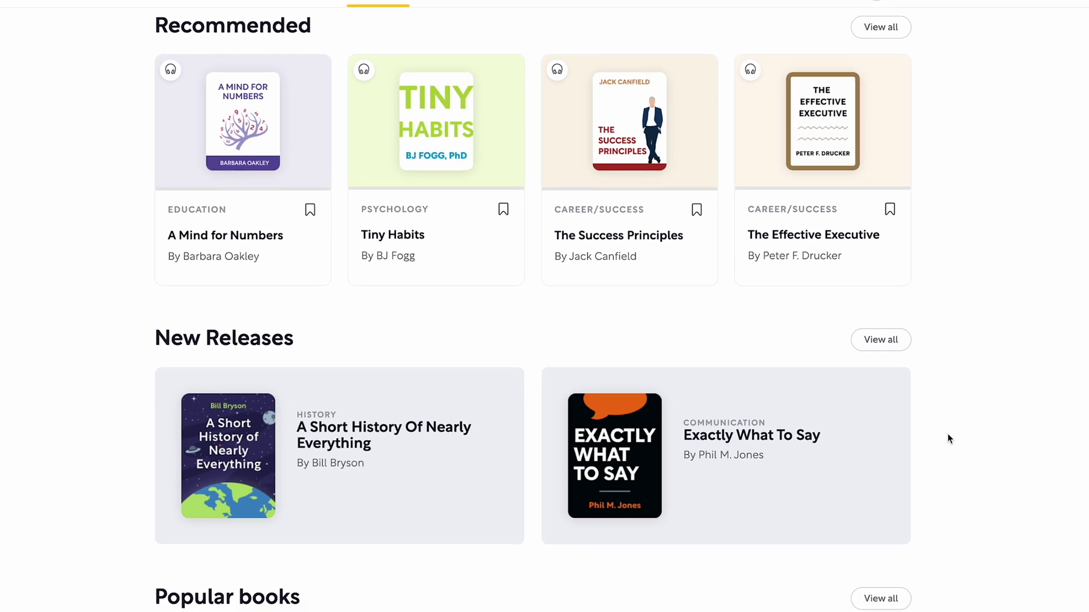
# Open Building a Second Brain, highlight two Shortform notes, including the collaborative-spaces one, and show all categories.
pyautogui.scroll(-4, 948, 437)
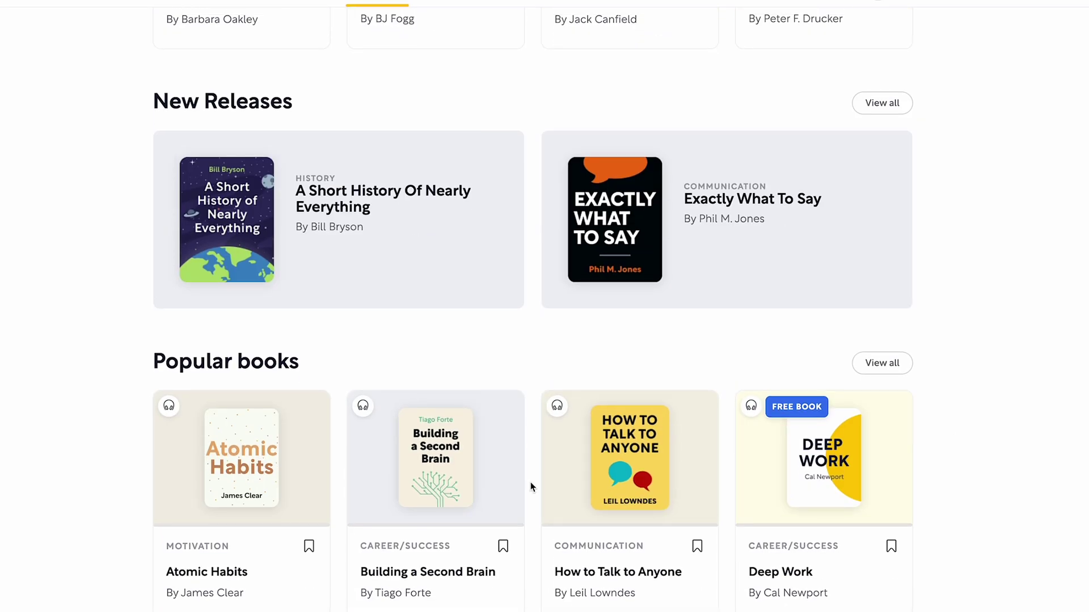
pyautogui.click(466, 470)
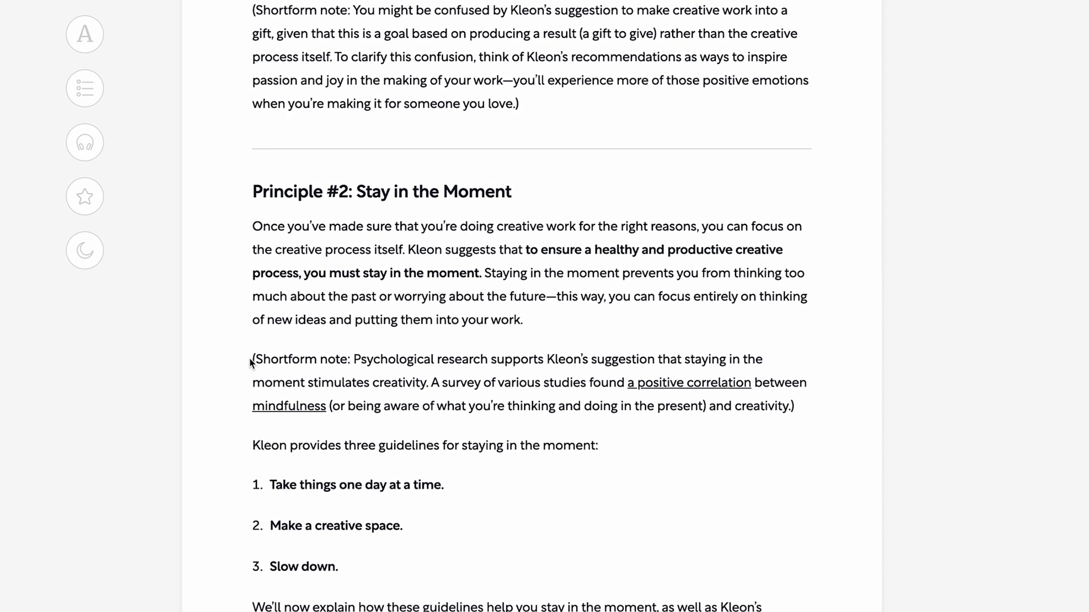
pyautogui.moveTo(253, 357); pyautogui.dragTo(608, 357)
pyautogui.moveTo(760, 359); pyautogui.dragTo(832, 413)
pyautogui.click(191, 337)
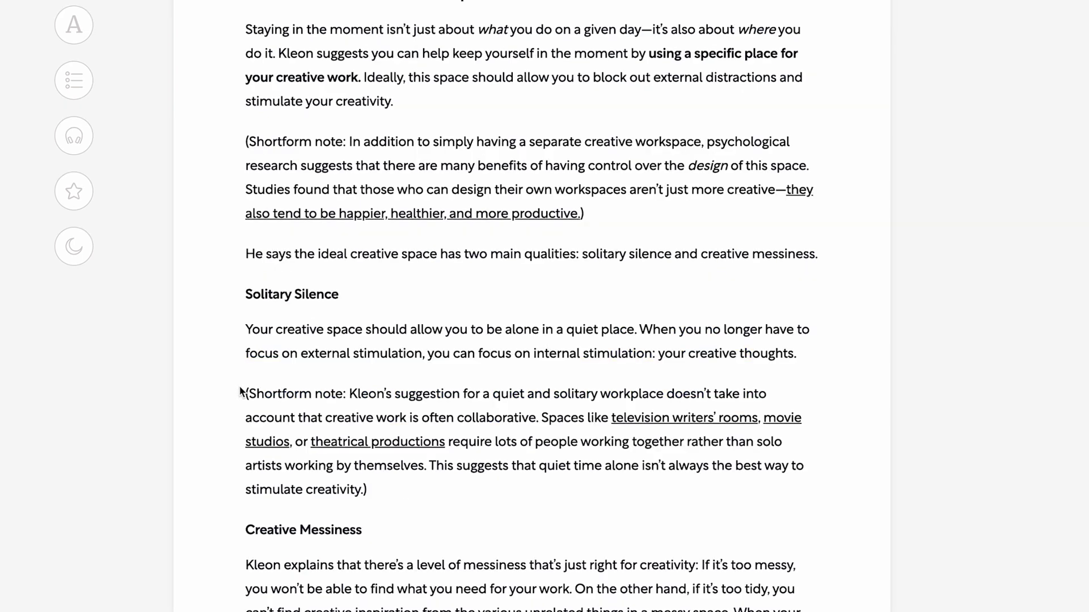
pyautogui.moveTo(244, 393); pyautogui.dragTo(825, 486)
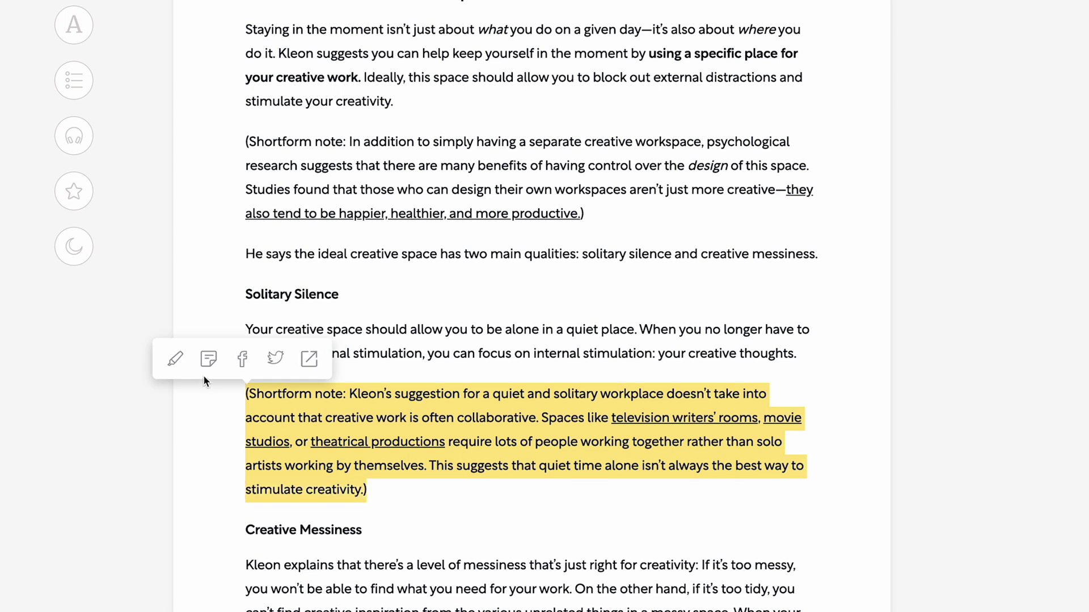
pyautogui.click(179, 366)
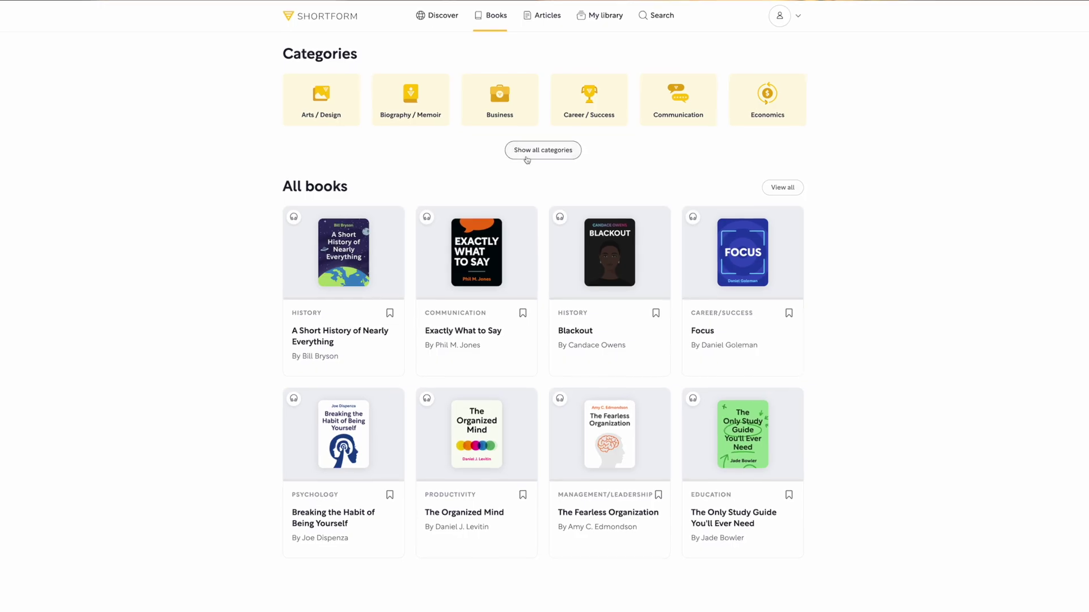
pyautogui.click(527, 150)
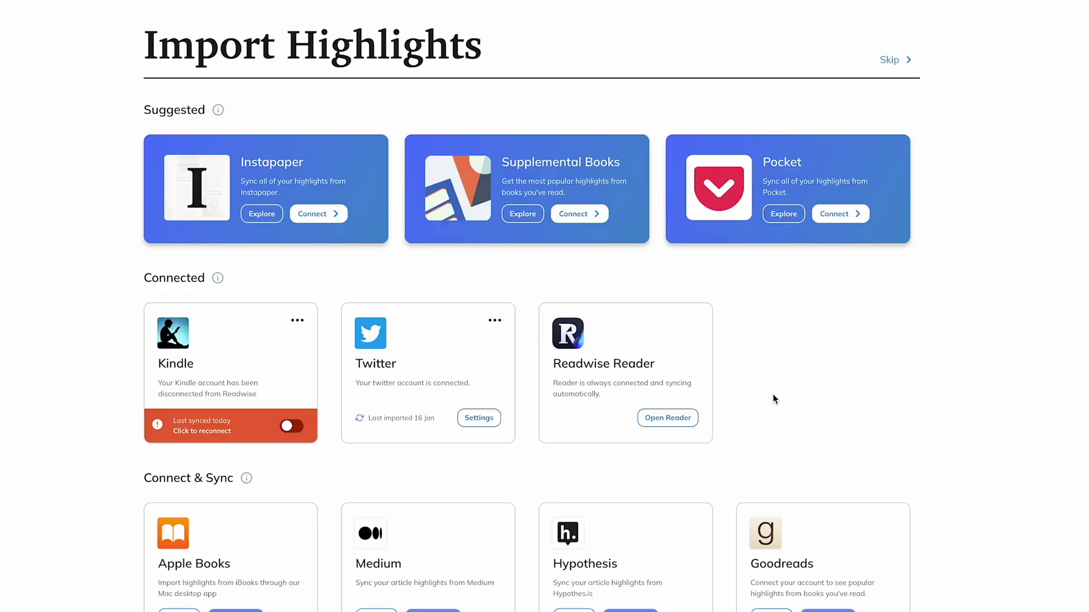
# Connect the Shortform card under Connect & Sync on the Import Highlights page.
pyautogui.scroll(-8, 772, 394)
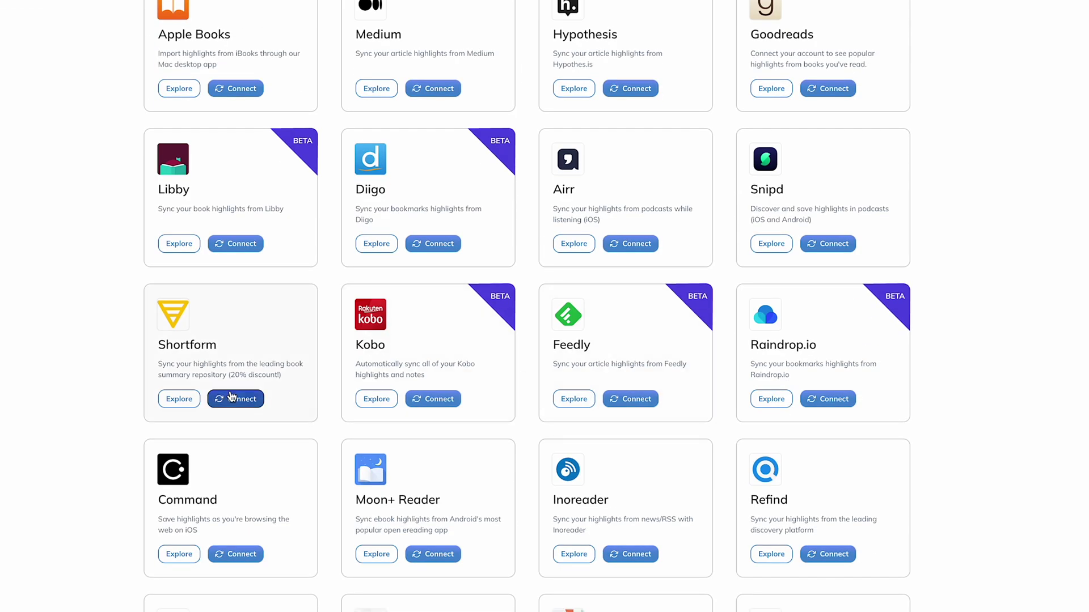
pyautogui.click(230, 393)
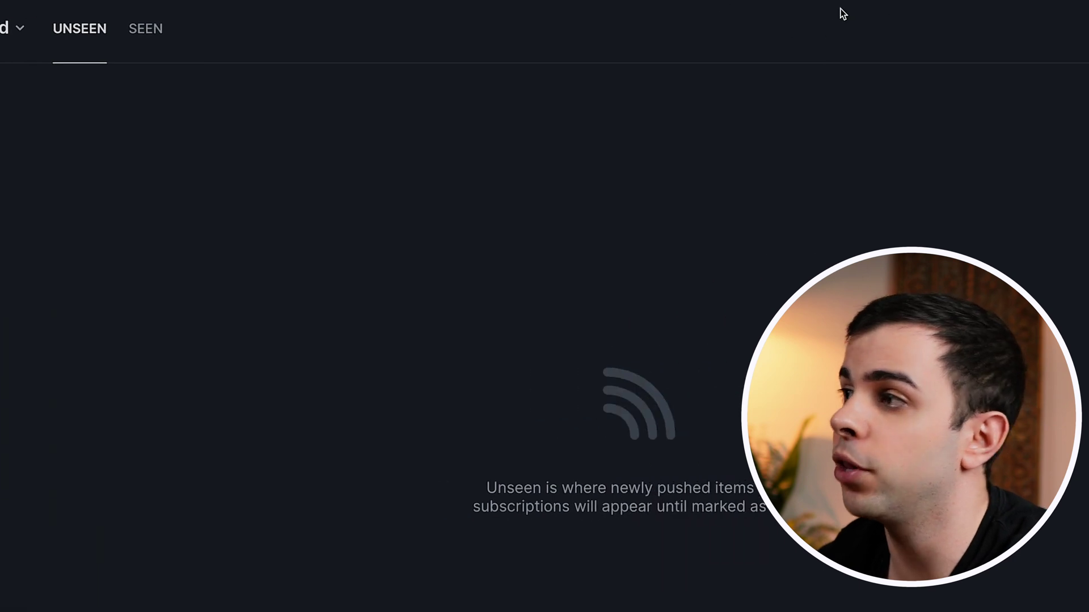
# Open Manage feeds, then copy the link to the Math Twitter list from its Share menu.
pyautogui.click(967, 40)
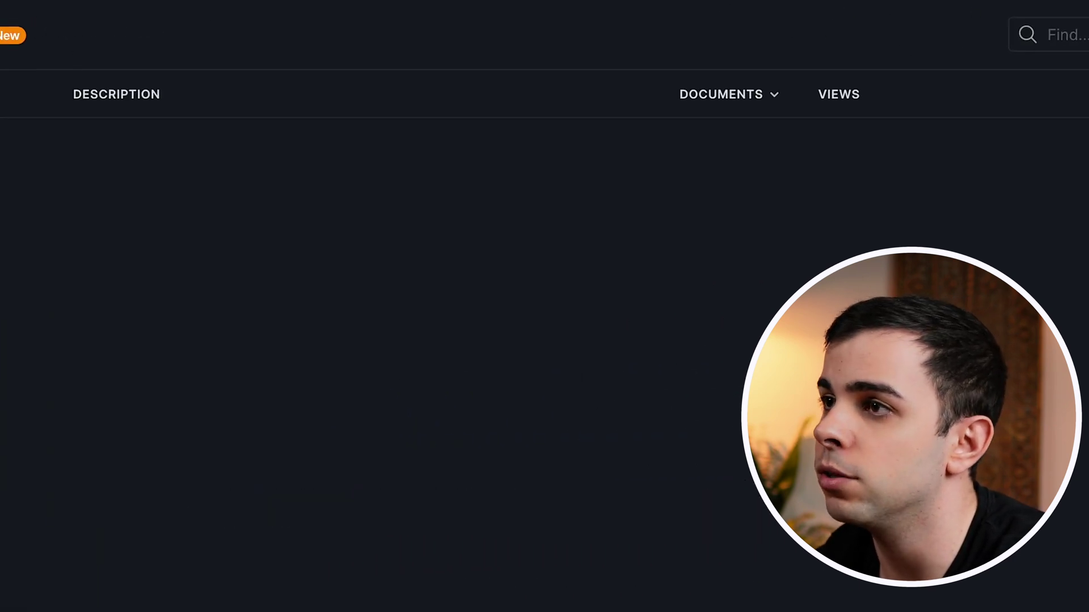
pyautogui.click(379, 18)
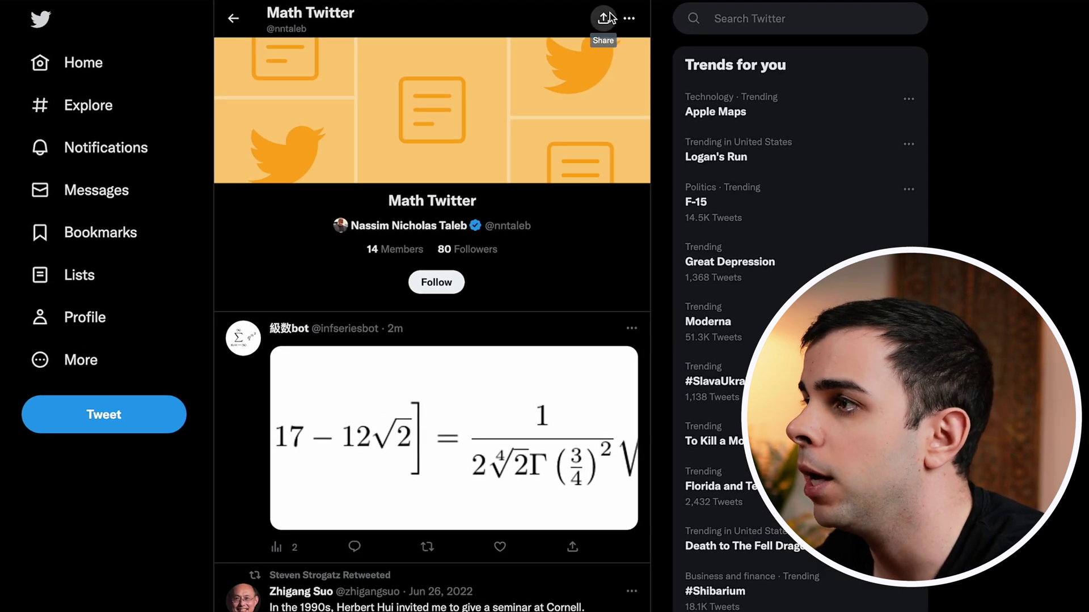
pyautogui.click(605, 19)
pyautogui.click(461, 89)
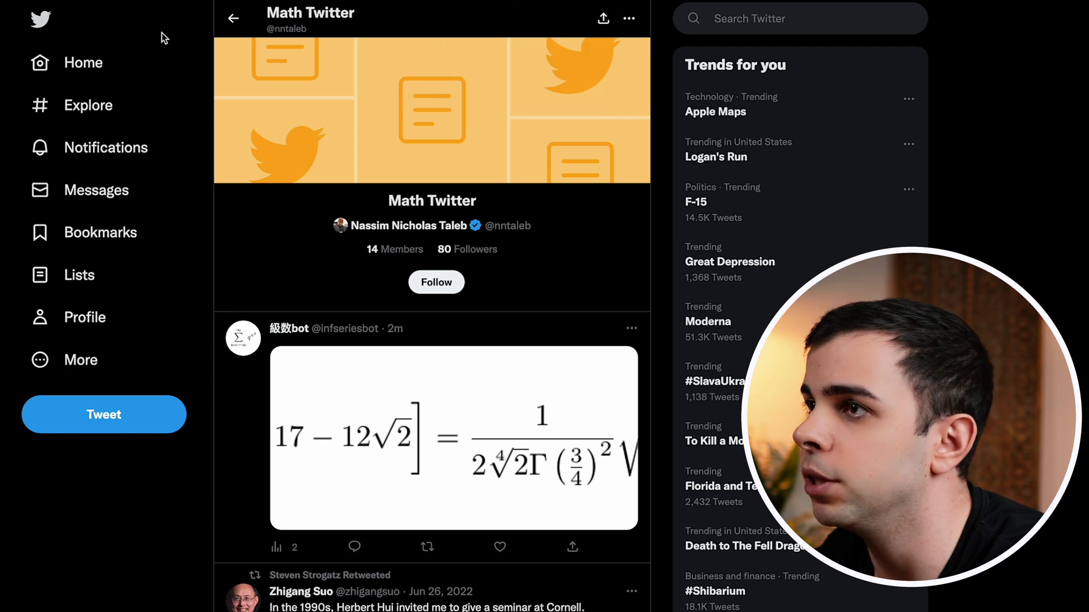
# Add the pasted Math Twitter list URL as a new feed.
pyautogui.click(184, 21)
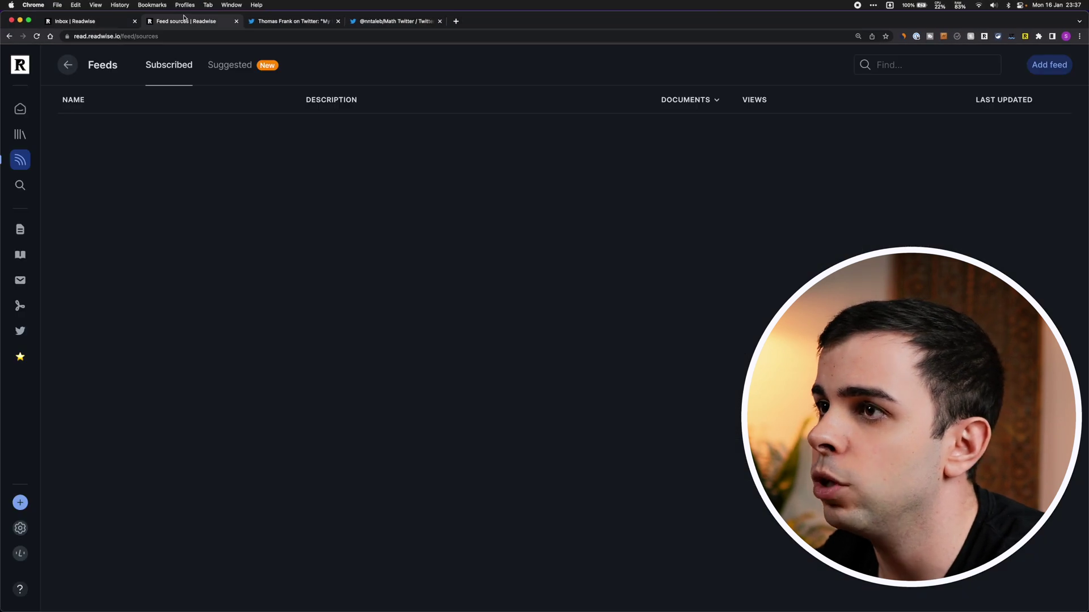
pyautogui.click(1049, 64)
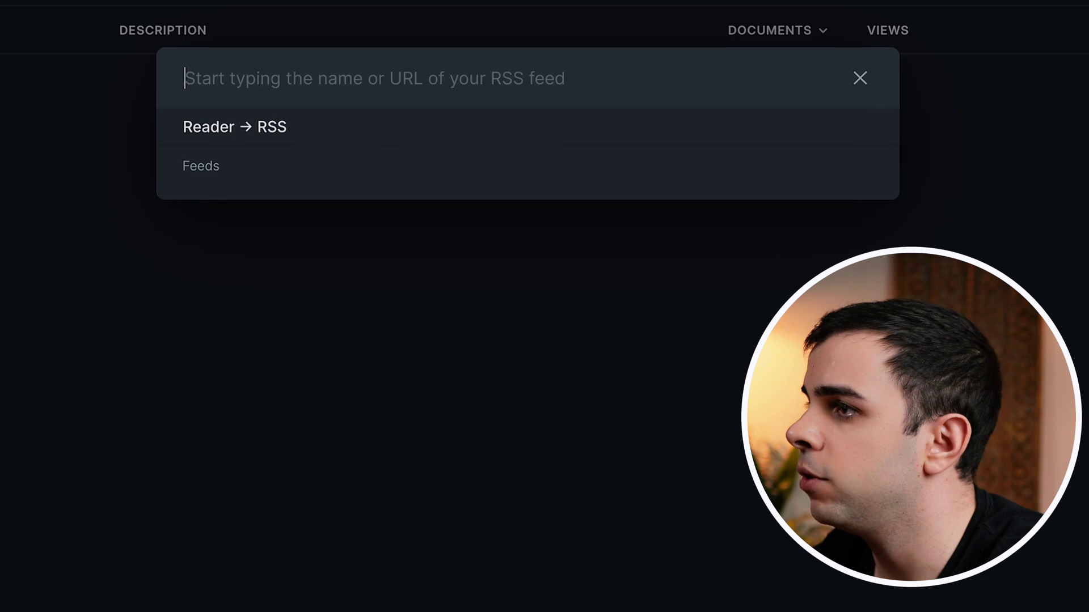
pyautogui.press('super+v')
pyautogui.click(316, 207)
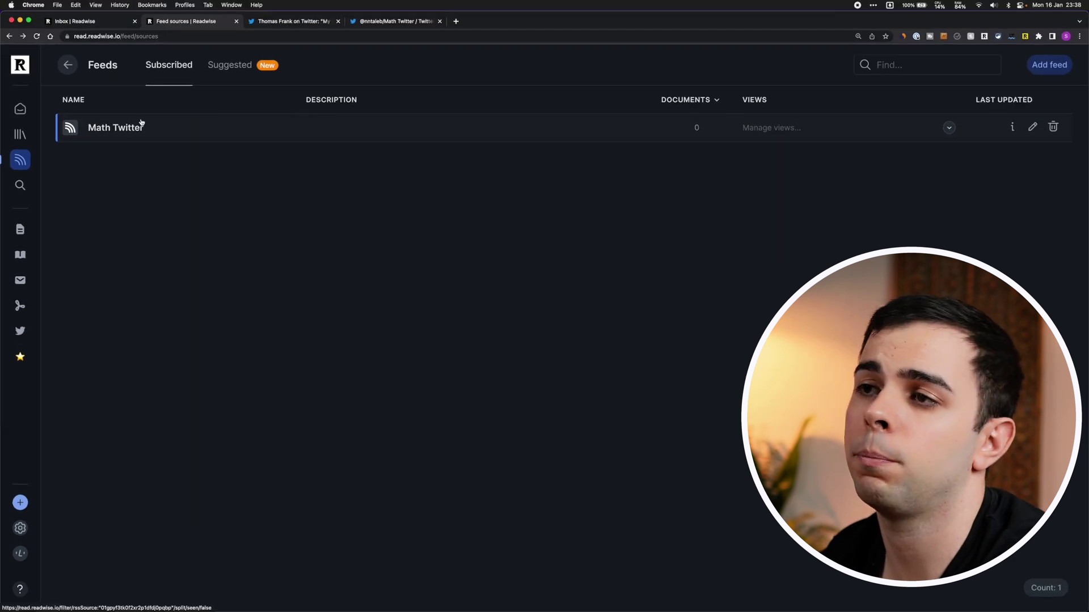
# Open and read the 'January 16, 2023 PM Edition' digest under Feed > SEEN.
pyautogui.click(20, 159)
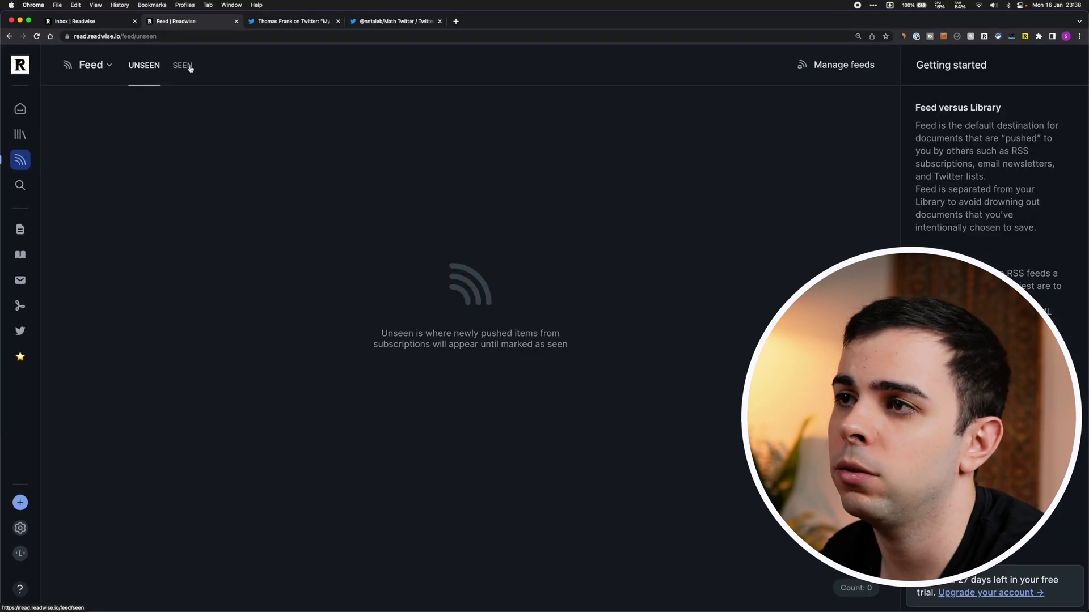
pyautogui.click(182, 66)
pyautogui.click(257, 110)
pyautogui.scroll(-10, 311, 134)
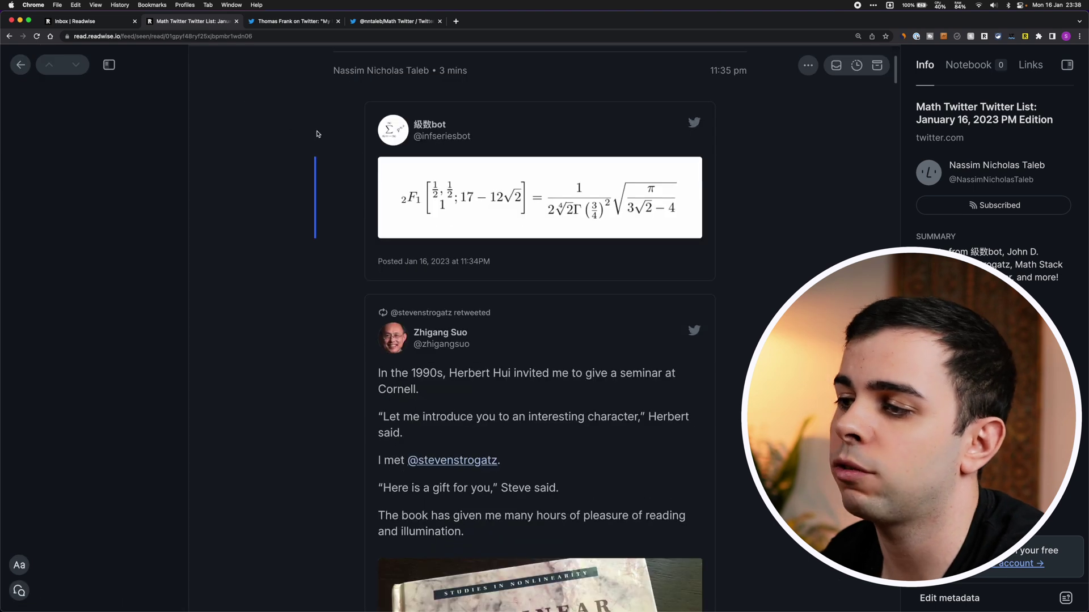
pyautogui.scroll(-15, 317, 136)
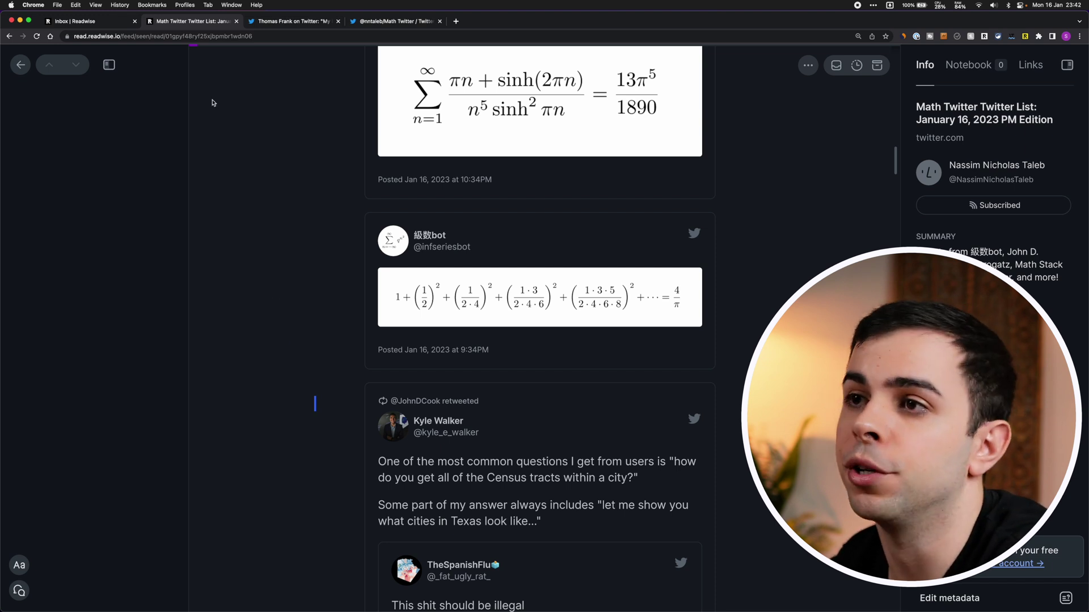
# Browse More import options, covering Add to Library, Add to Feed and the newsletter email address.
pyautogui.click(20, 64)
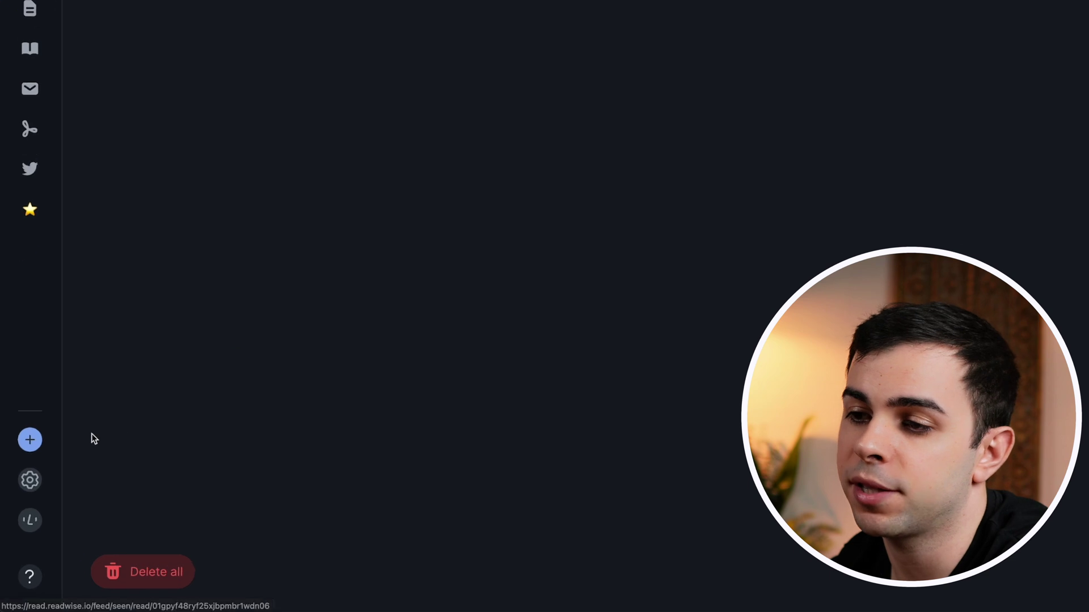
pyautogui.click(40, 443)
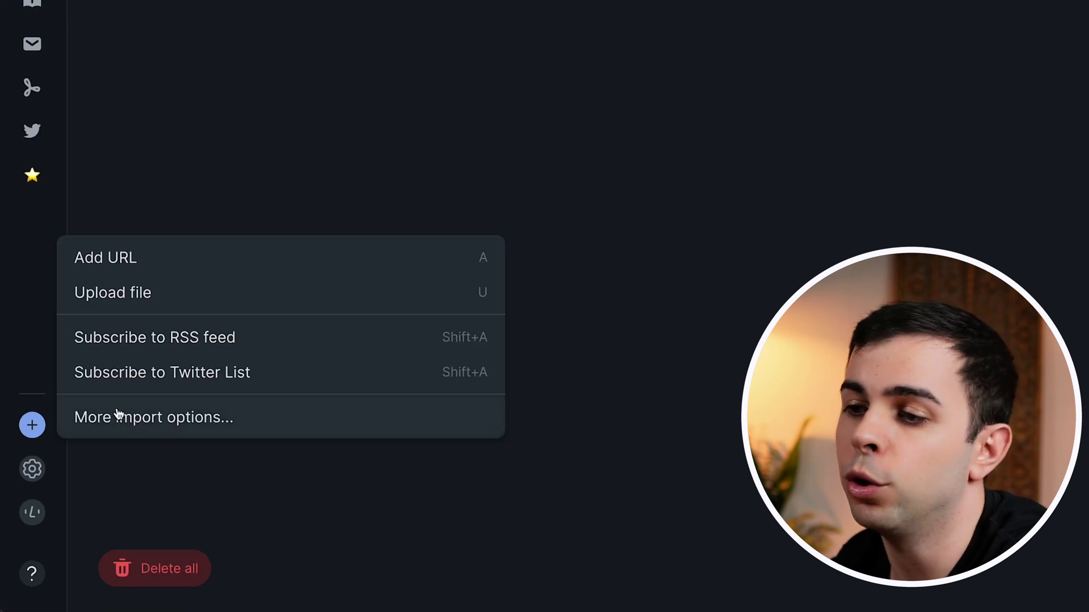
pyautogui.click(160, 416)
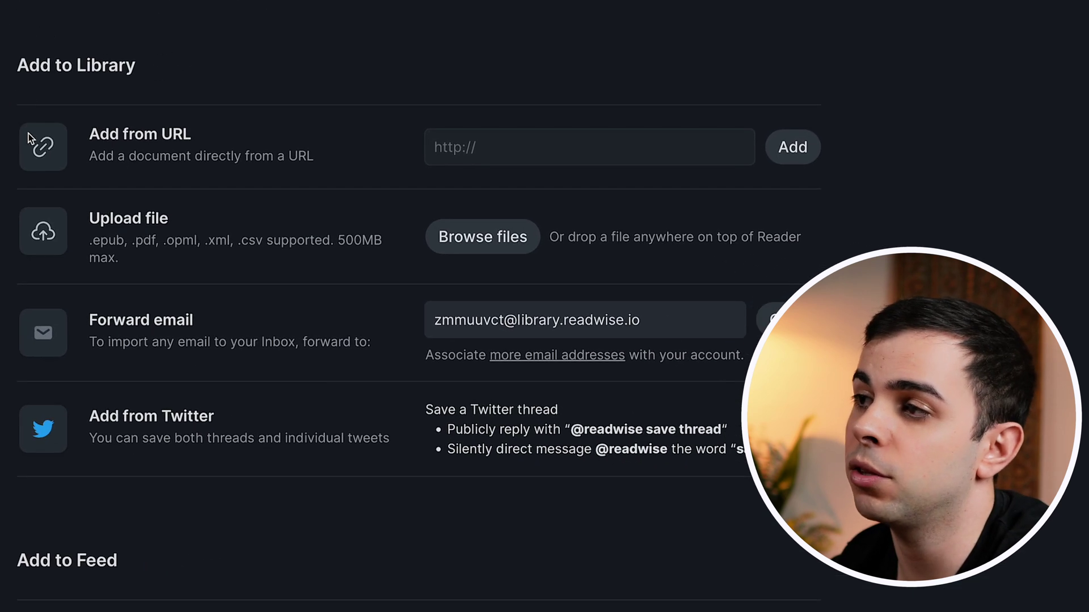
pyautogui.scroll(-6, 148, 47)
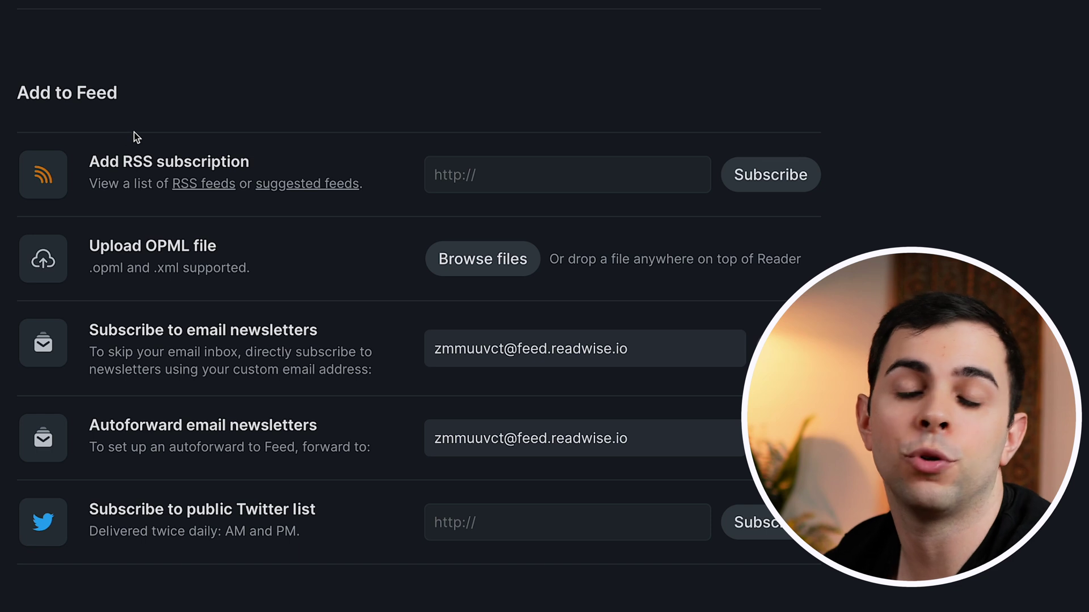
pyautogui.moveTo(689, 346); pyautogui.dragTo(398, 341)
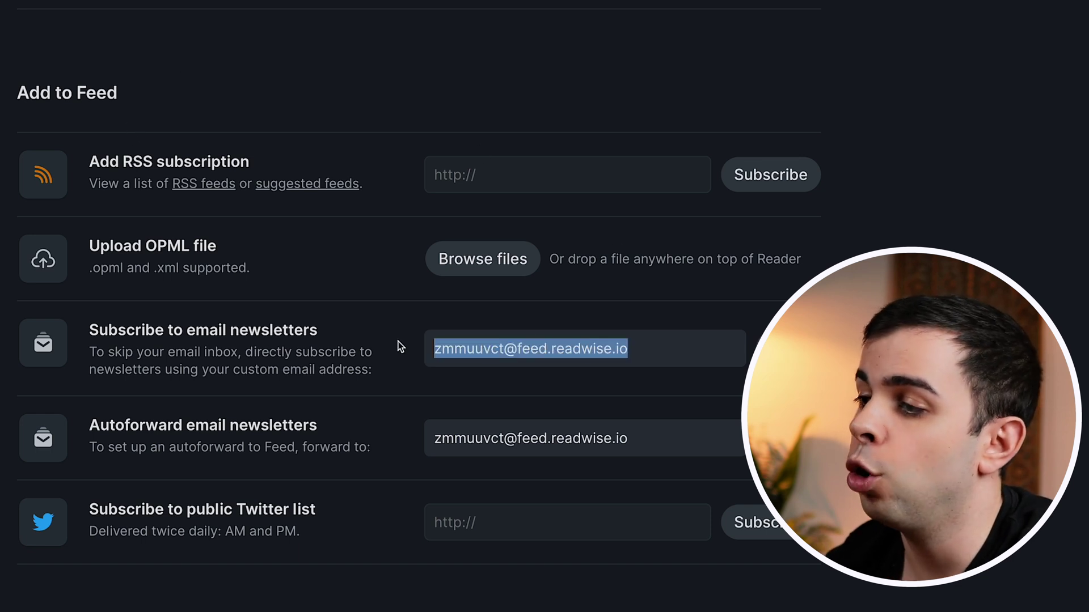
pyautogui.click(481, 176)
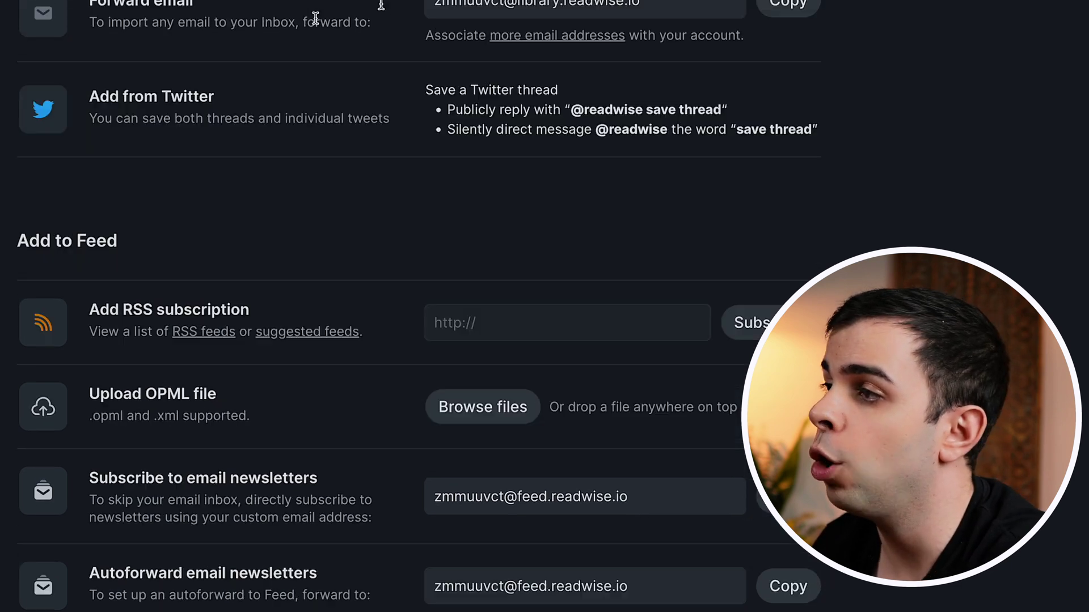
pyautogui.scroll(5, 65, 90)
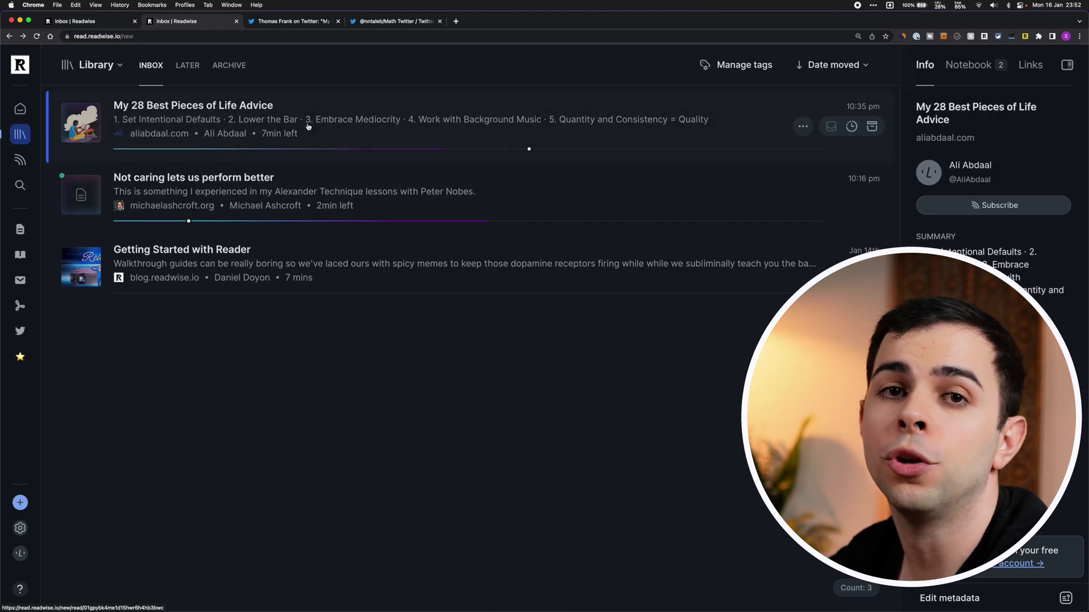
# Open 'My 28 Best Pieces of Life Advice', subscribe to aliabdaal.com from its Info panel, then exit.
pyautogui.click(354, 128)
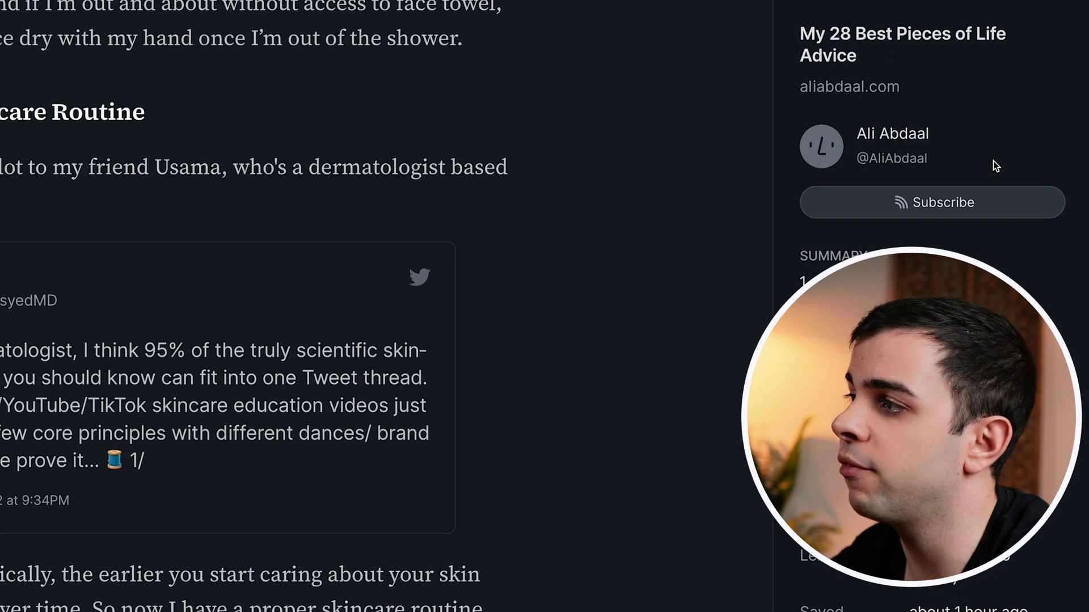
pyautogui.moveTo(873, 91)
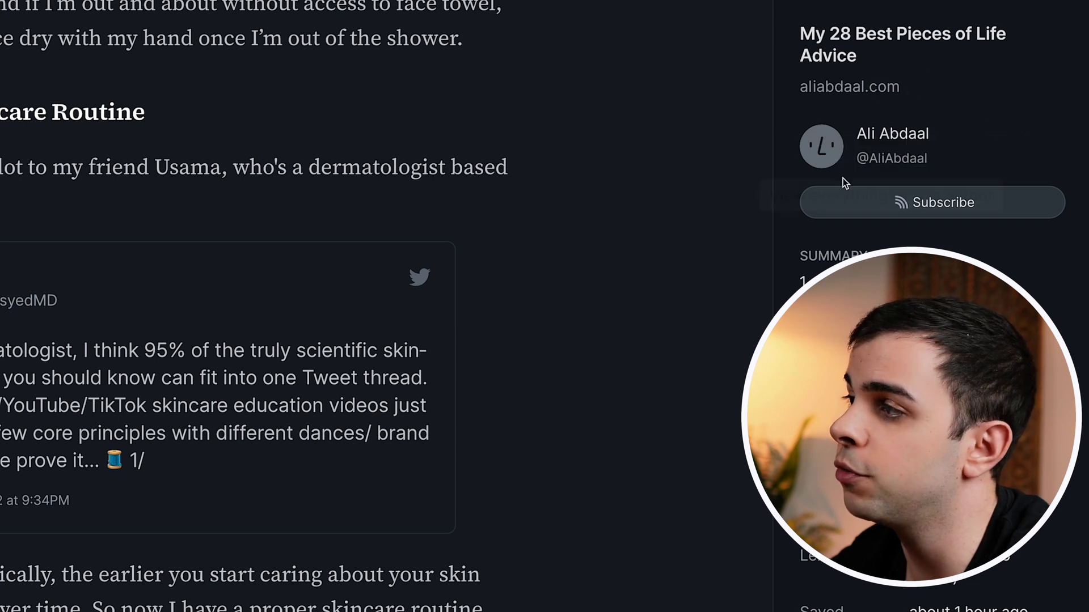
pyautogui.click(941, 213)
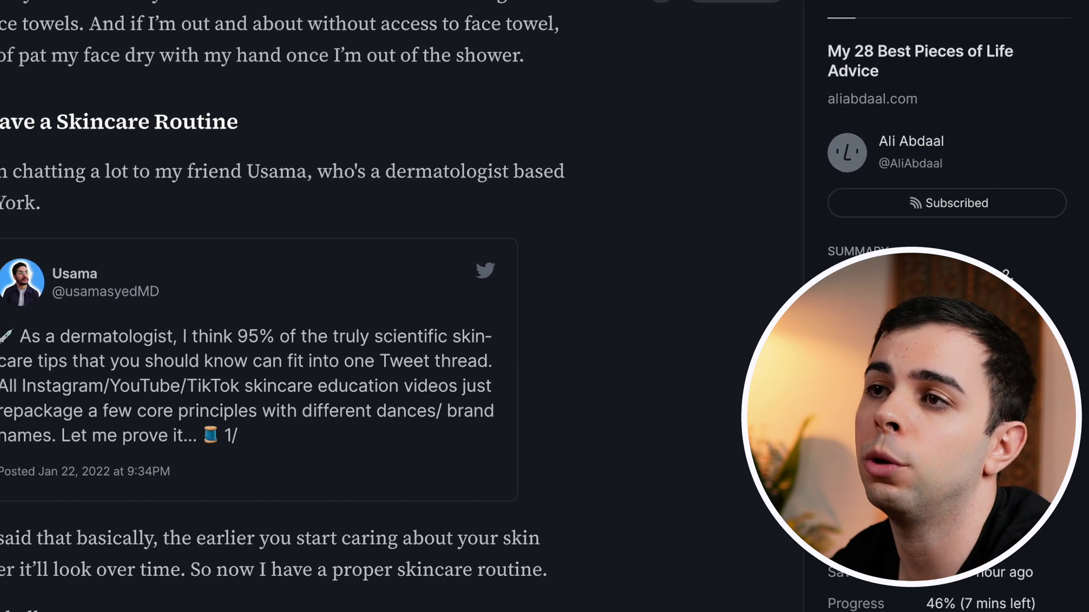
pyautogui.press('Escape')
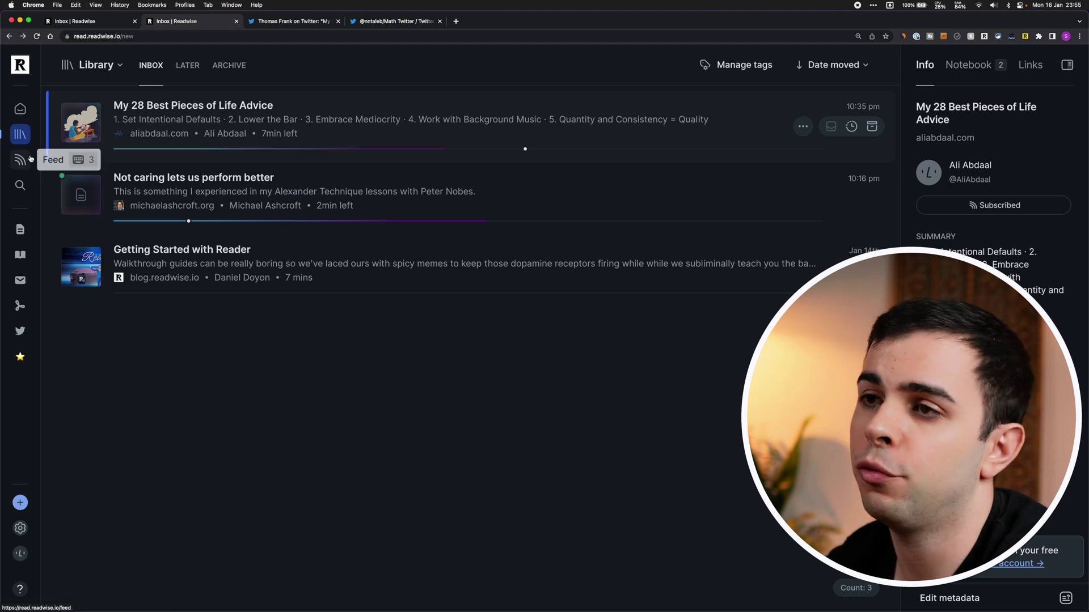
# Review the subscribed feeds and the Suggested feeds list, where Readwise Blog is lower signal.
pyautogui.click(20, 160)
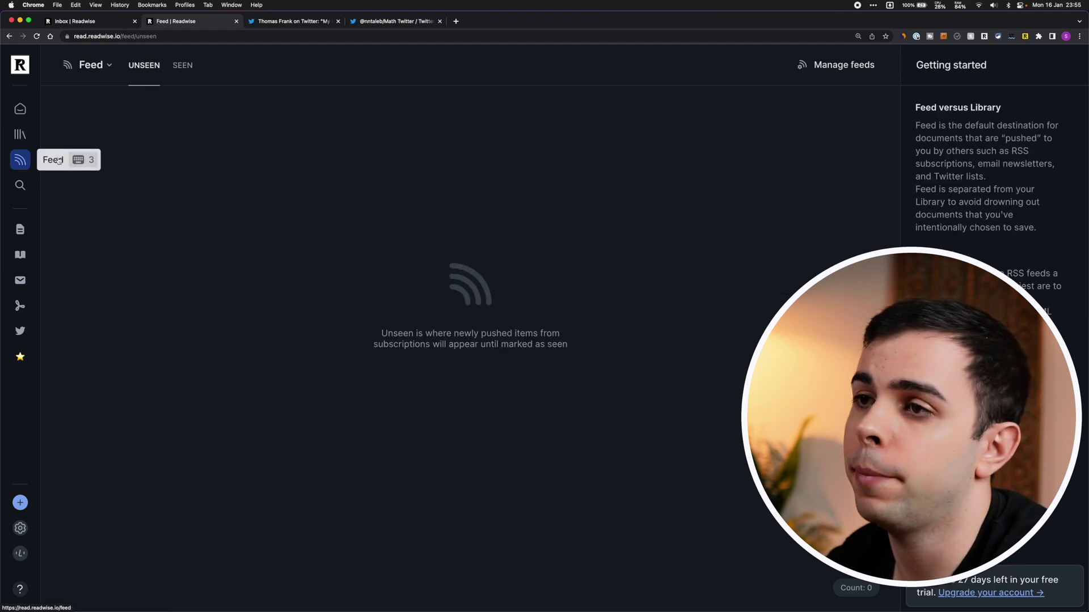
pyautogui.click(819, 66)
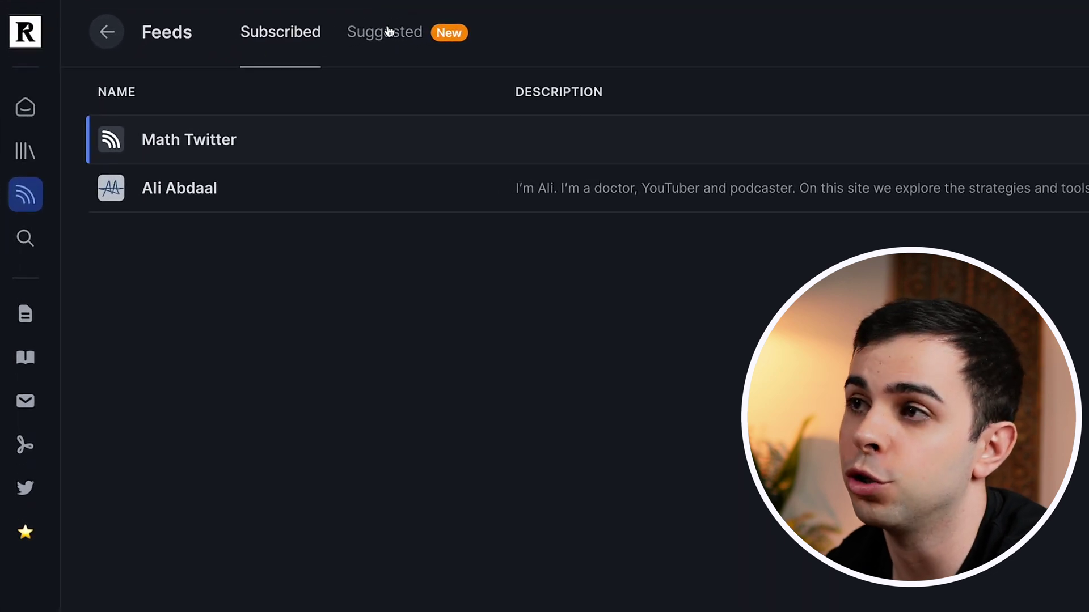
pyautogui.click(388, 31)
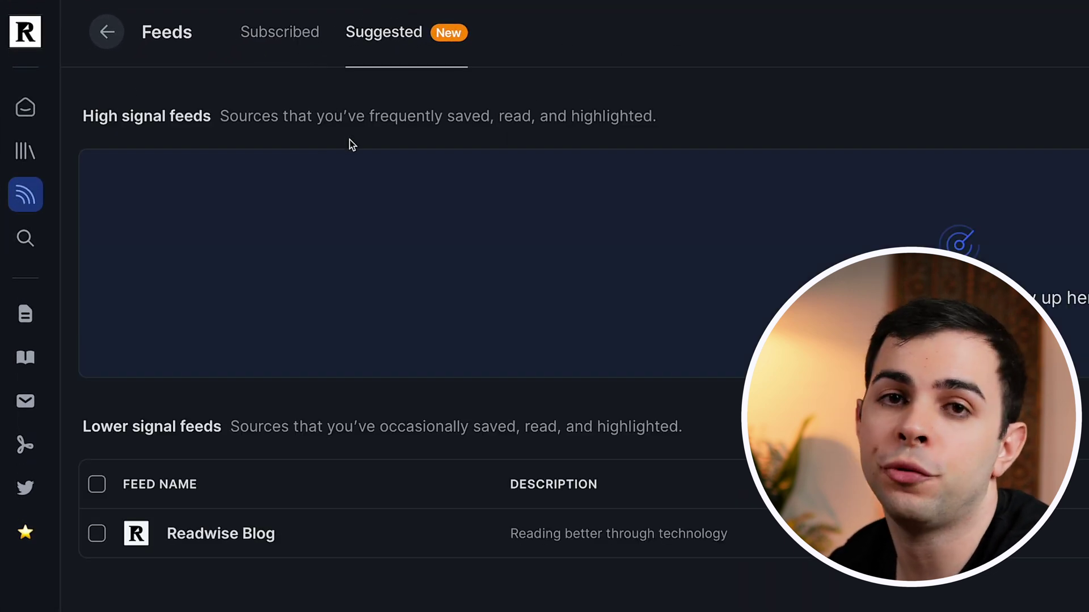
# Return to the Feed's Unseen list, which is empty.
pyautogui.moveTo(141, 116); pyautogui.dragTo(209, 116)
pyautogui.click(289, 107)
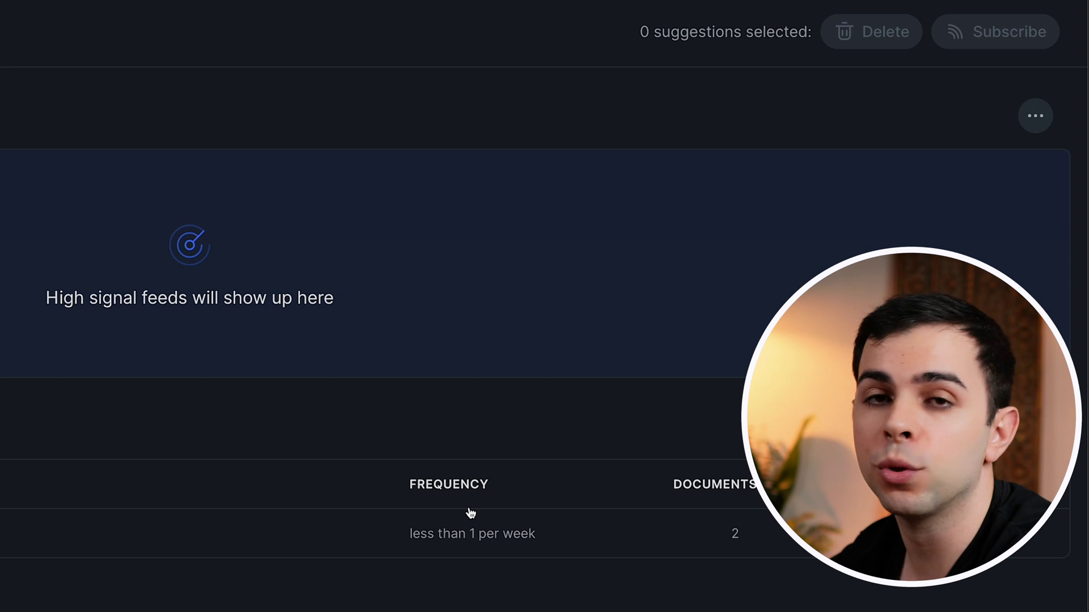
pyautogui.moveTo(499, 536); pyautogui.dragTo(406, 559)
pyautogui.click(407, 560)
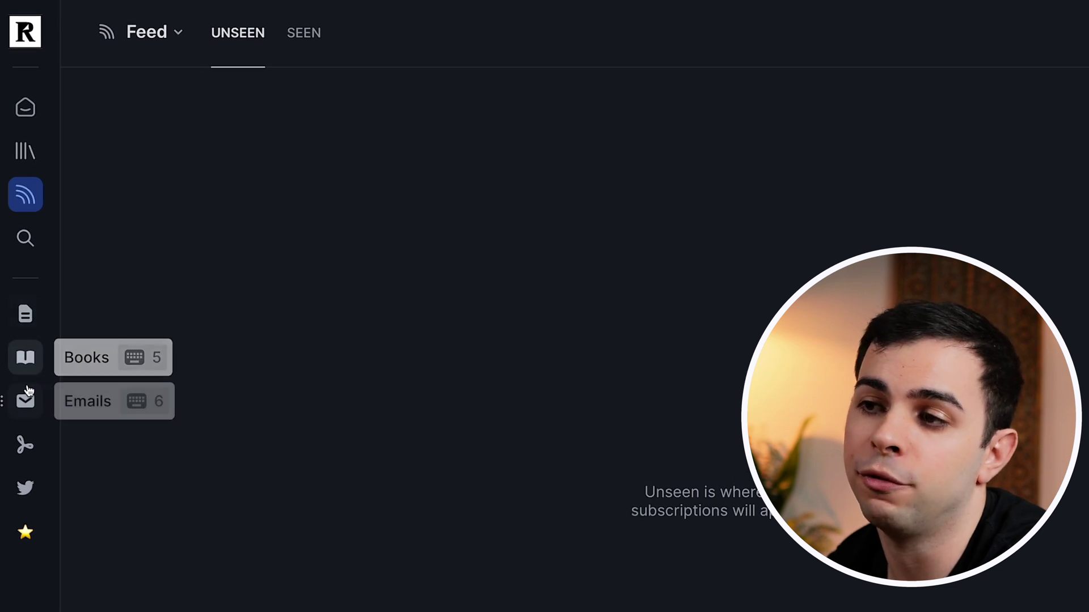
# Browse the Books, Articles, Emails and Tweets views in the sidebar.
pyautogui.press('5')
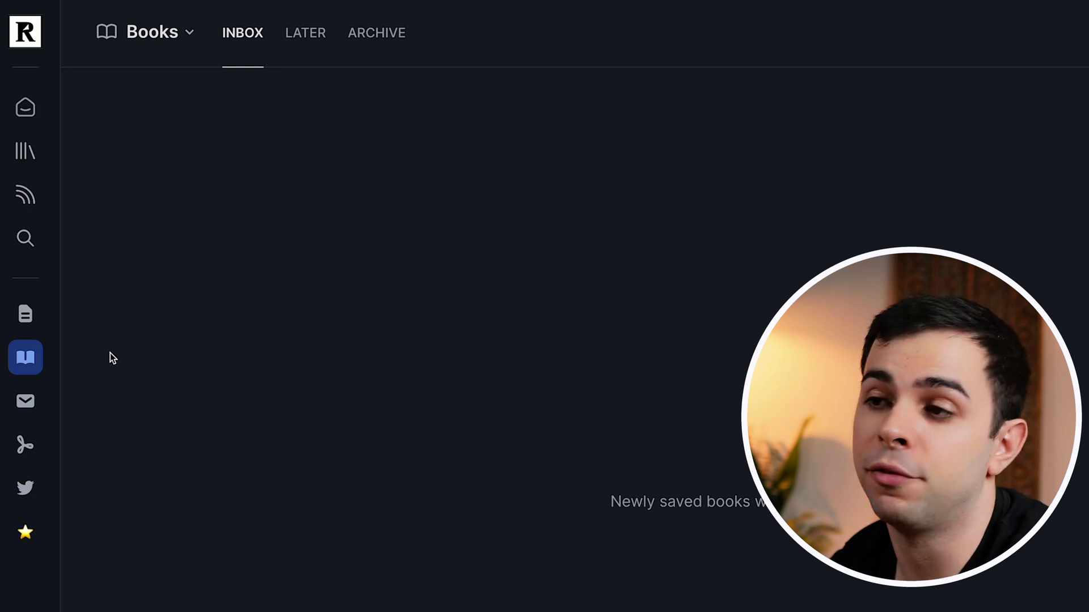
pyautogui.click(25, 312)
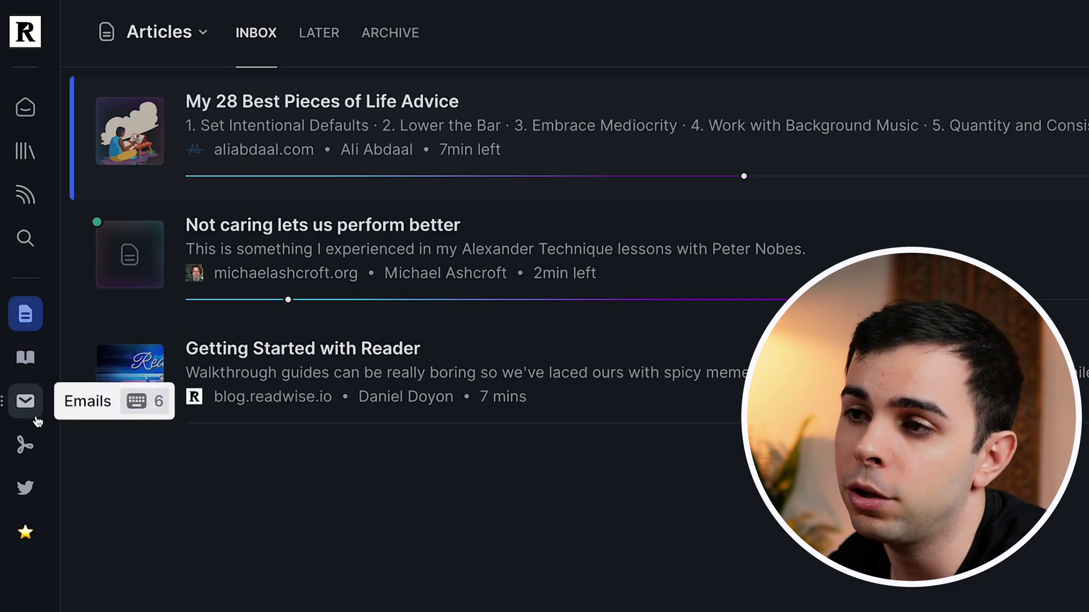
pyautogui.click(29, 412)
pyautogui.click(35, 481)
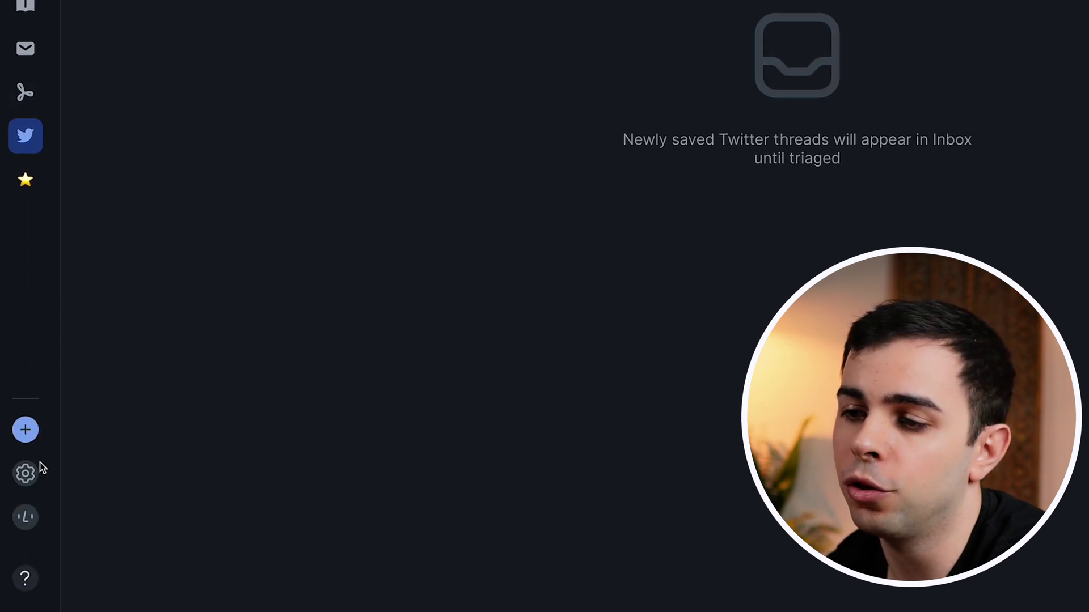
# Unpin the Books view from the sidebar under Manage filtered views.
pyautogui.click(37, 468)
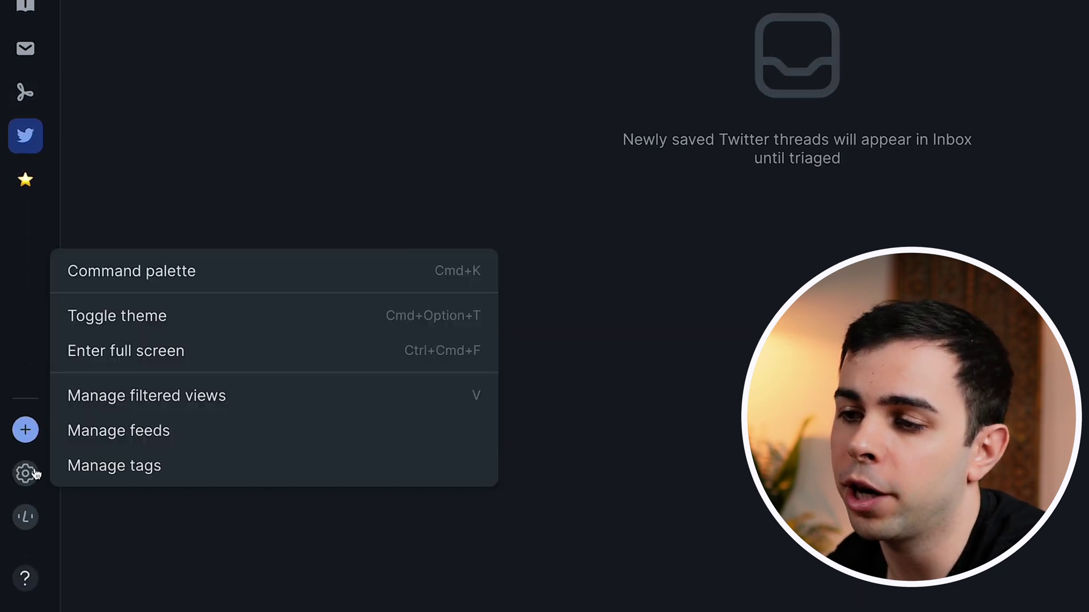
pyautogui.click(129, 391)
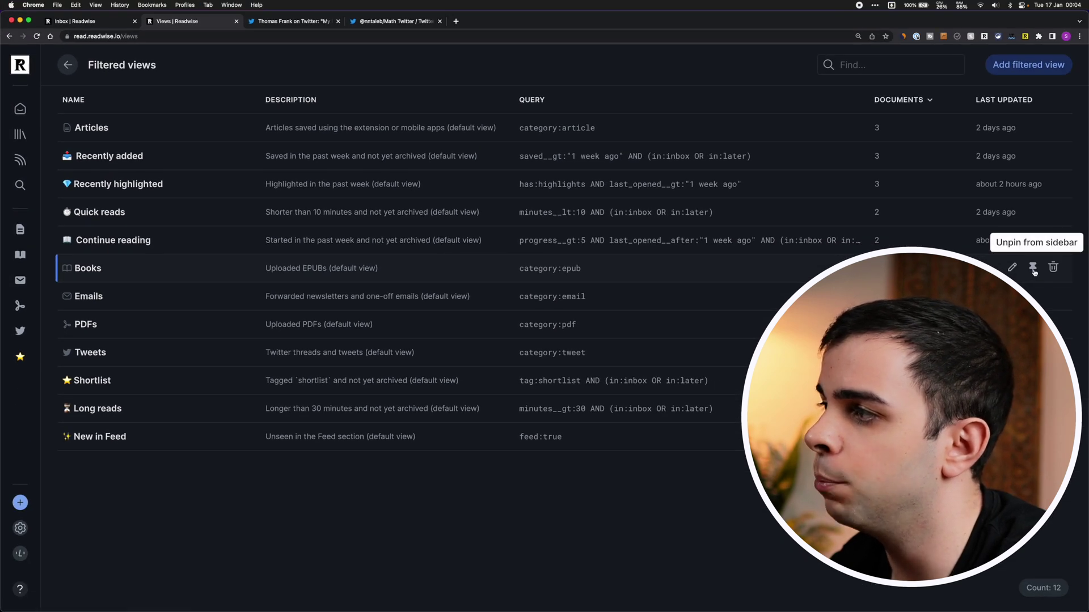
pyautogui.click(1033, 268)
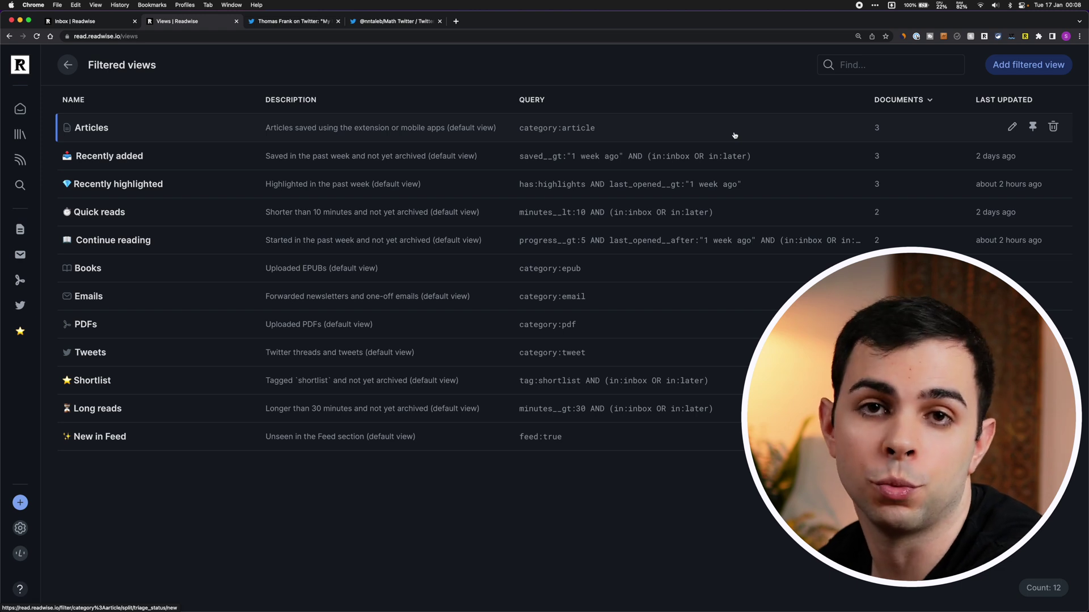
# Add a Ghostreader 'Summarize the document' summary as the note of My 28 Best Pieces of Life Advice.
pyautogui.click(735, 135)
pyautogui.click(316, 106)
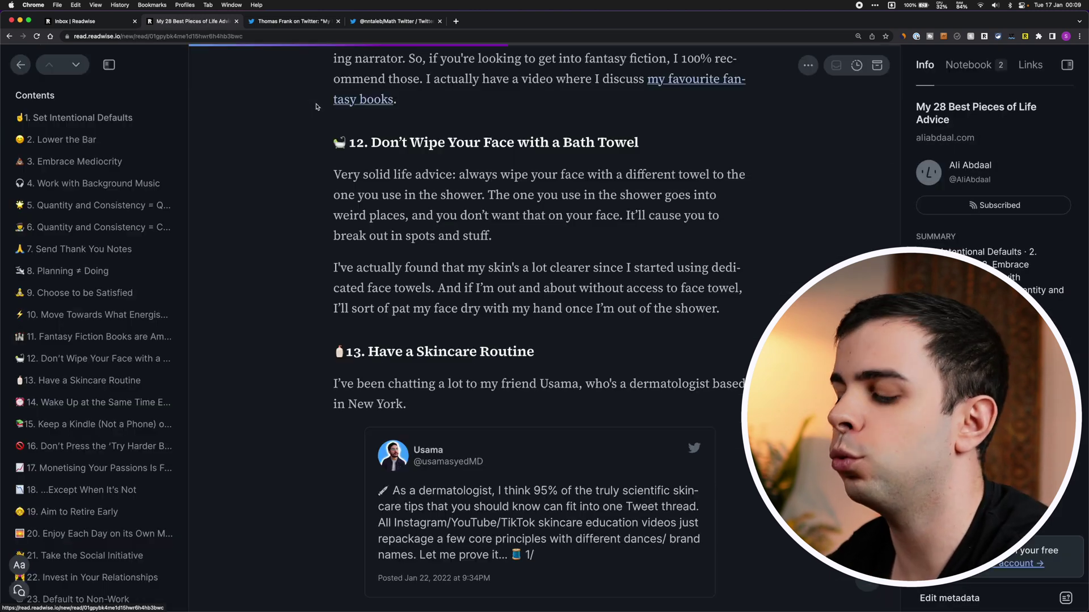
pyautogui.press('super+k')
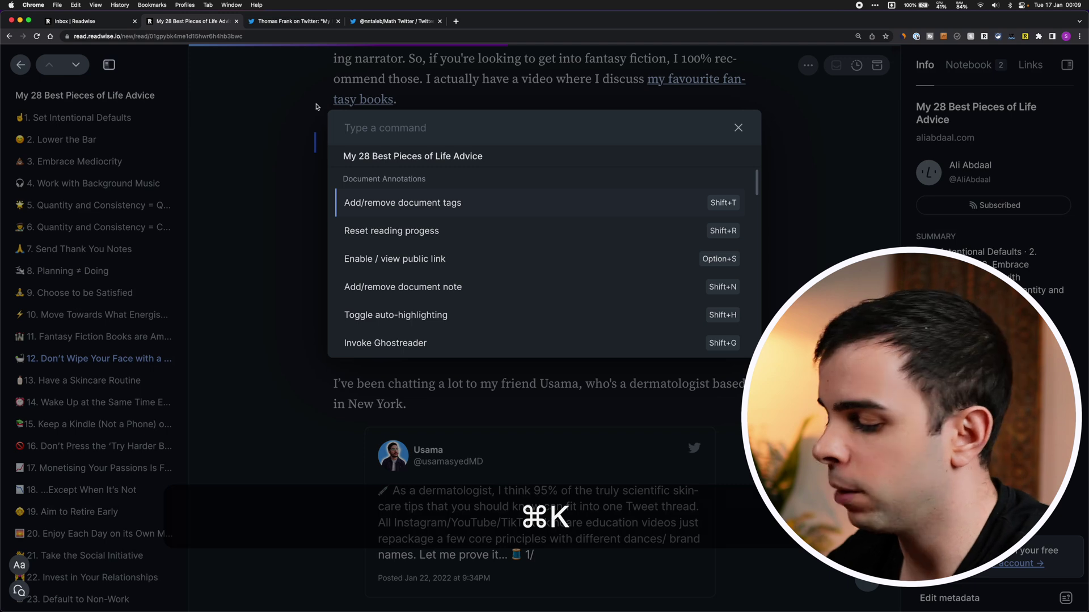
pyautogui.write('invok')
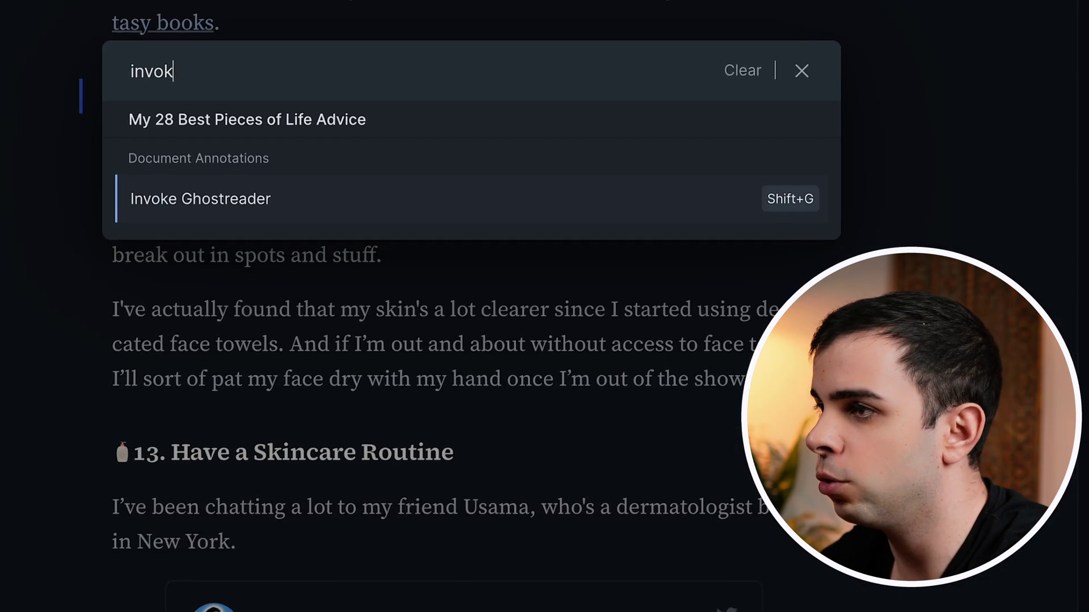
pyautogui.write('e')
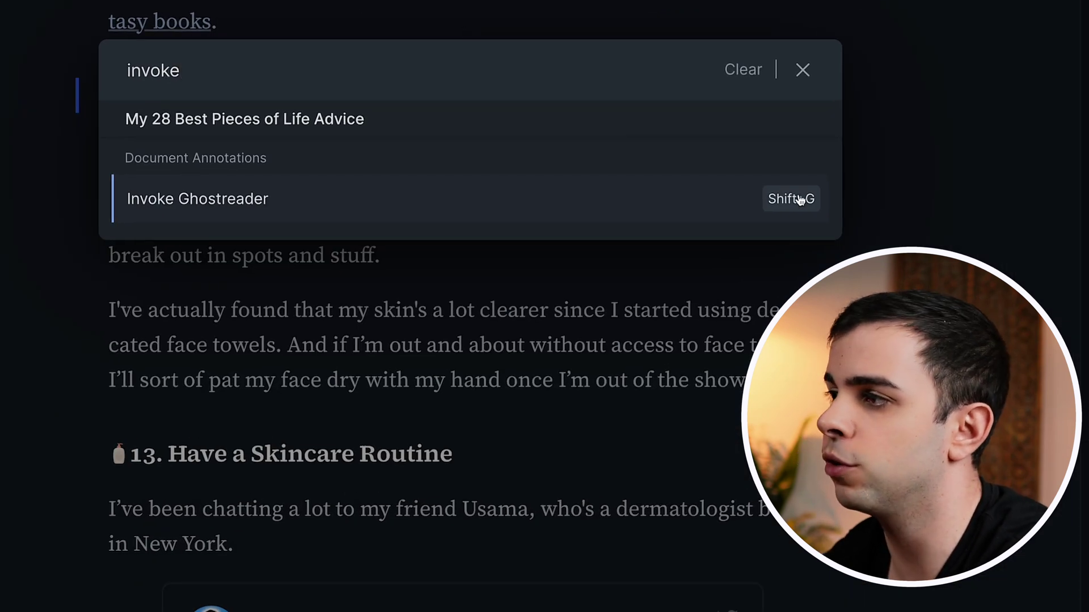
pyautogui.click(675, 200)
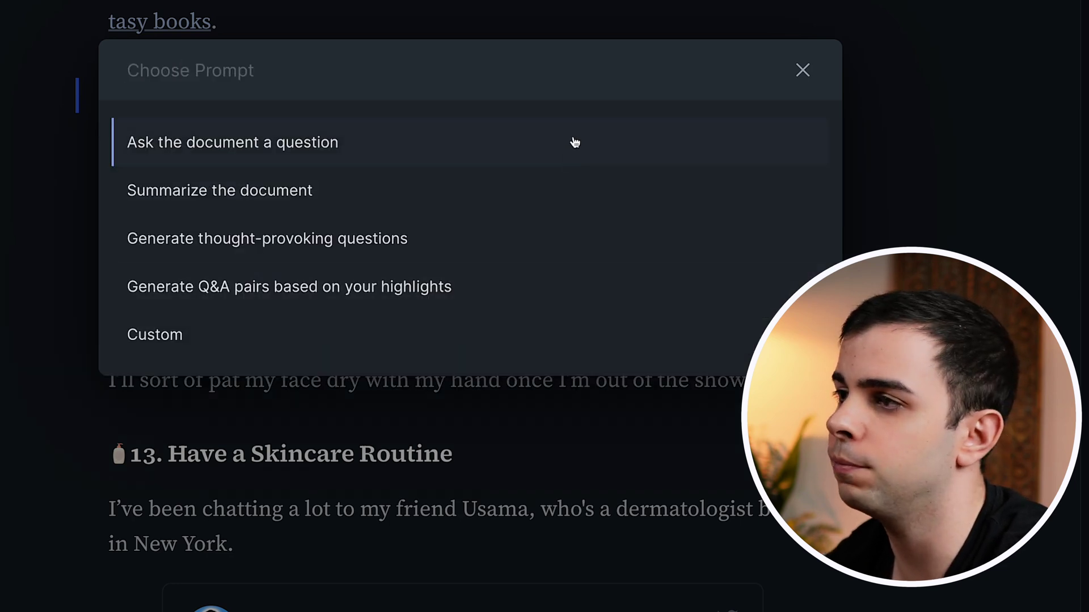
pyautogui.click(221, 181)
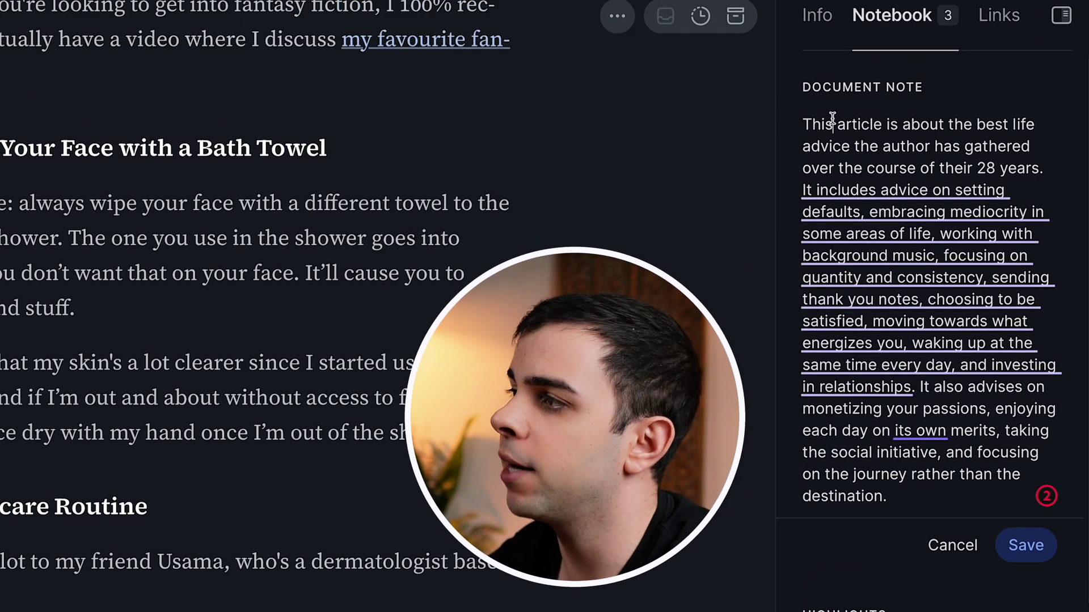
pyautogui.moveTo(835, 124); pyautogui.dragTo(1024, 439)
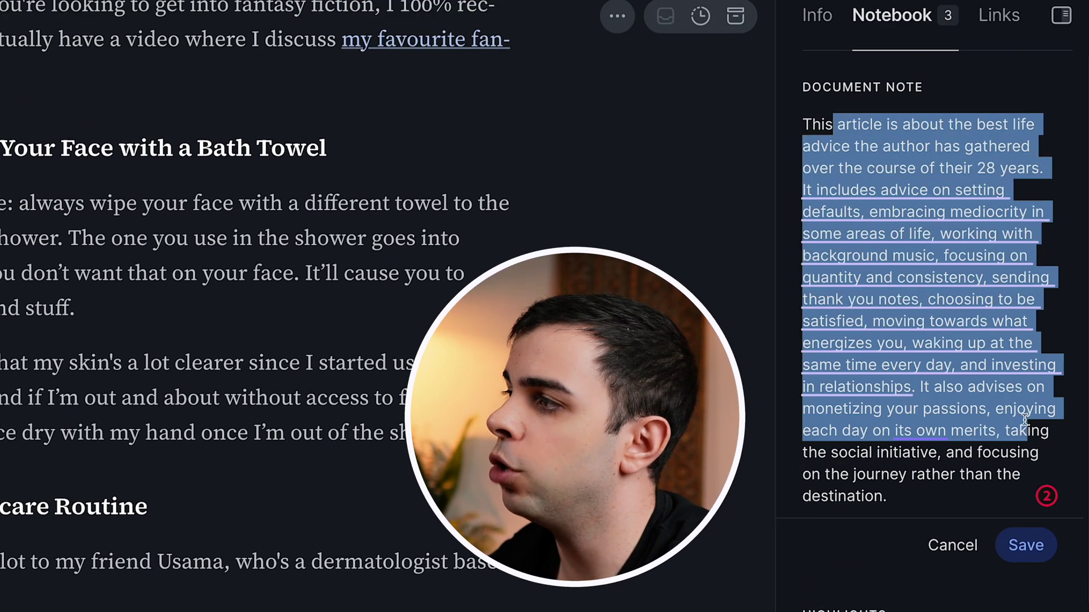
pyautogui.press('Right')
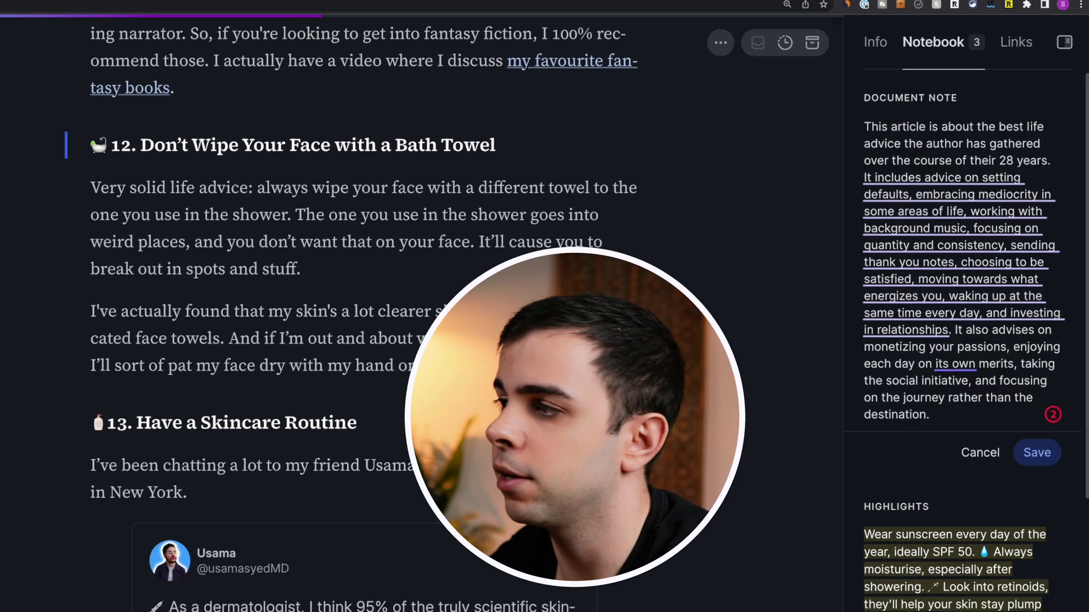
# Bring up Ghostreader's prompt choices again from the command palette.
pyautogui.press('super+k')
pyautogui.write('ghost')
pyautogui.press('Return')
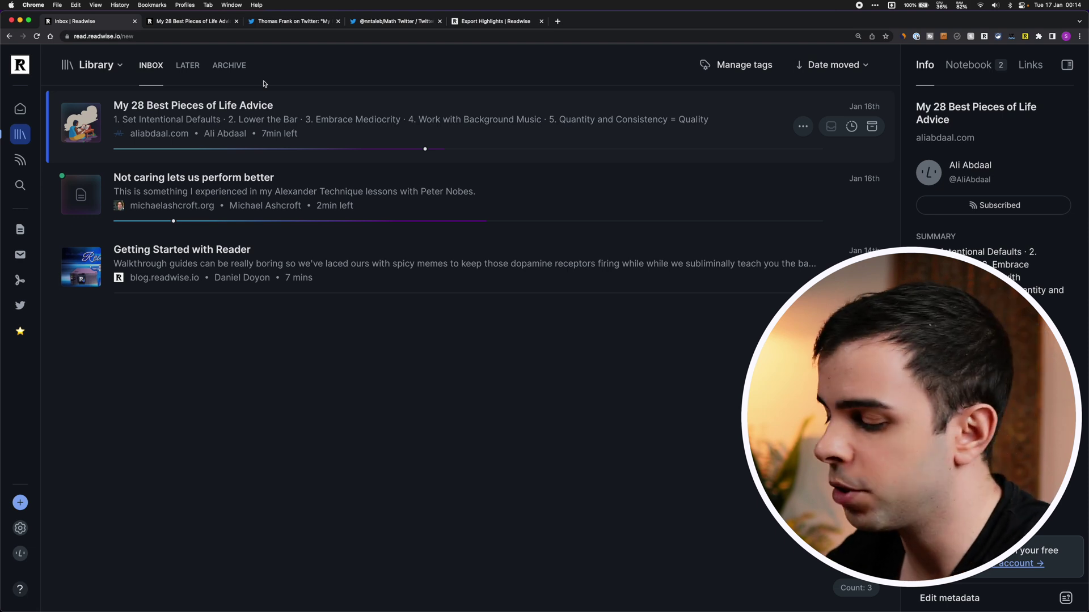
# Switch to Obsidian via the launcher.
pyautogui.press('super+space')
pyautogui.write('o')
pyautogui.press('Return')
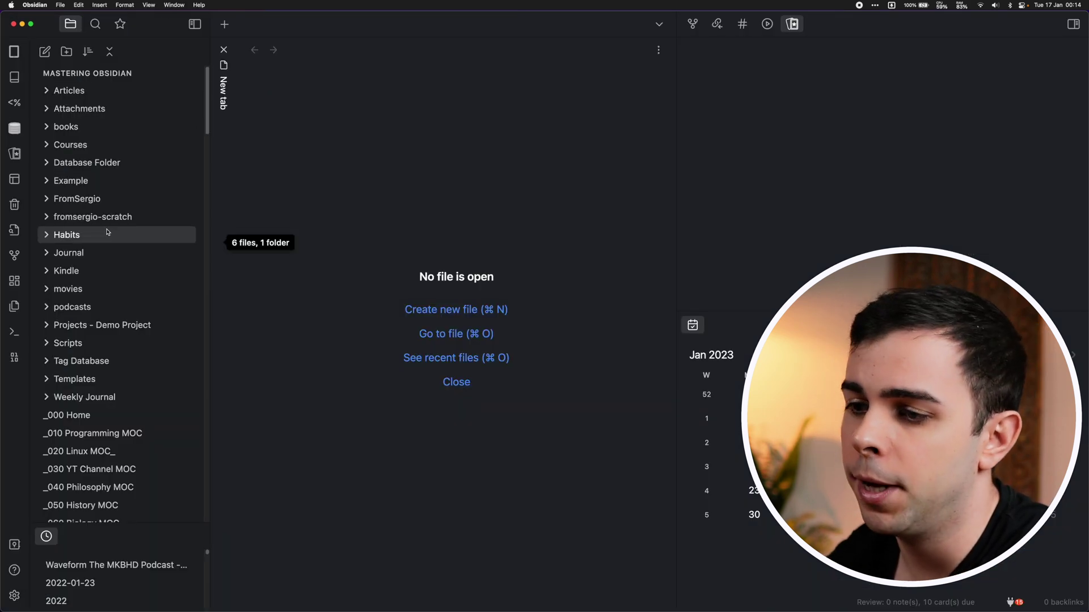
# Search community plugins for 'readwise o', install and enable Readwise Official, and open its options.
pyautogui.click(15, 595)
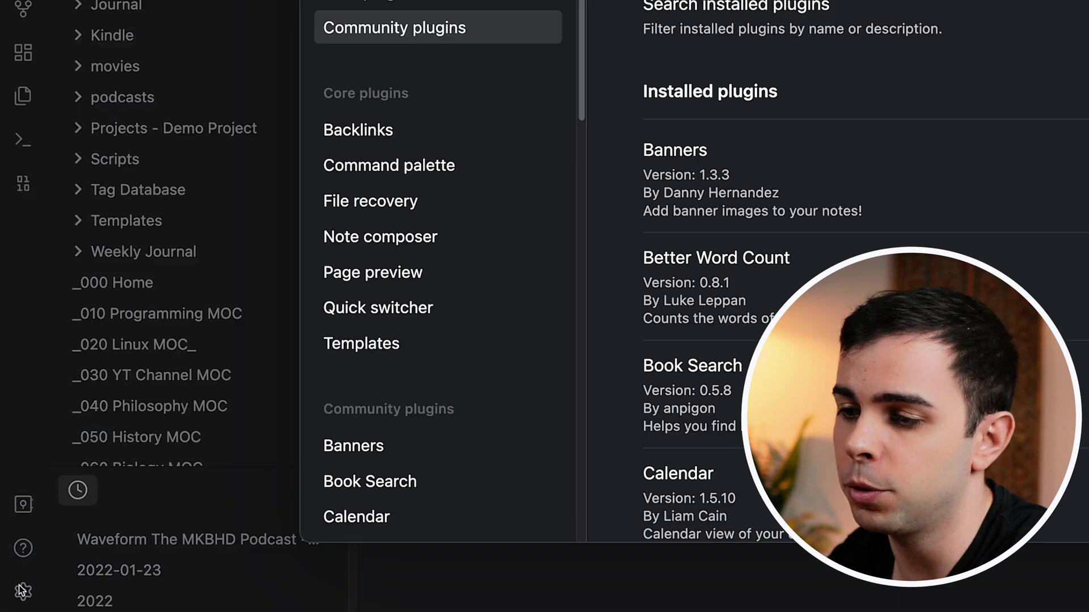
pyautogui.click(919, 131)
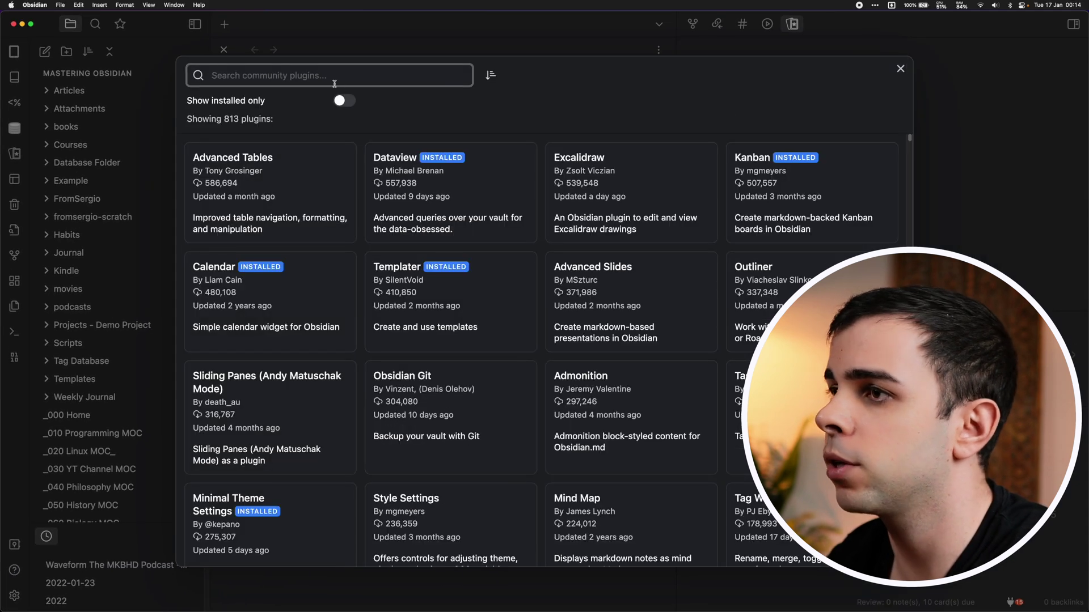
pyautogui.write('readwise o')
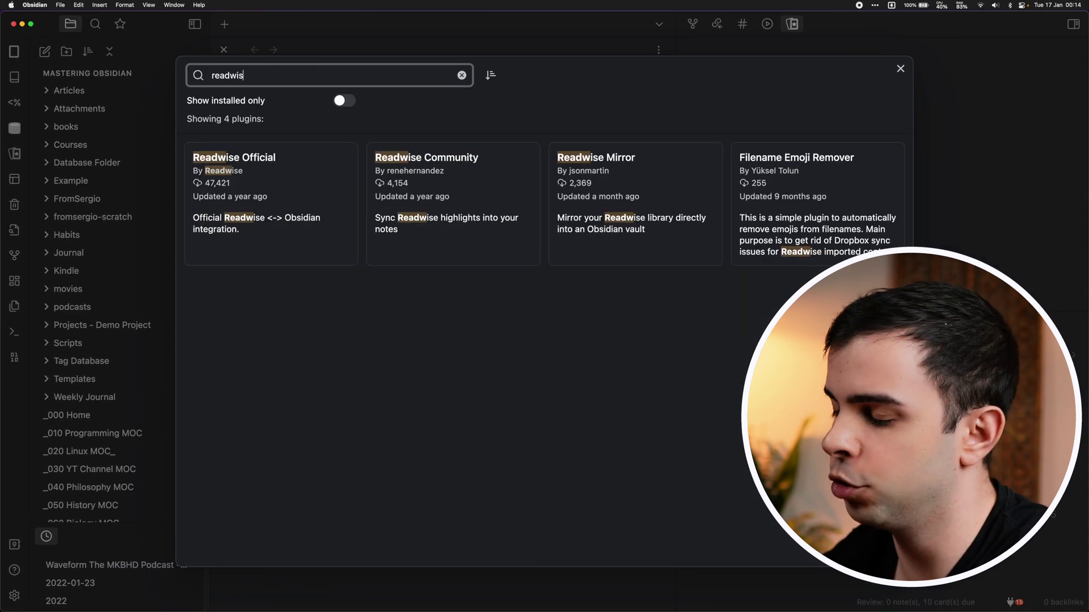
pyautogui.click(262, 157)
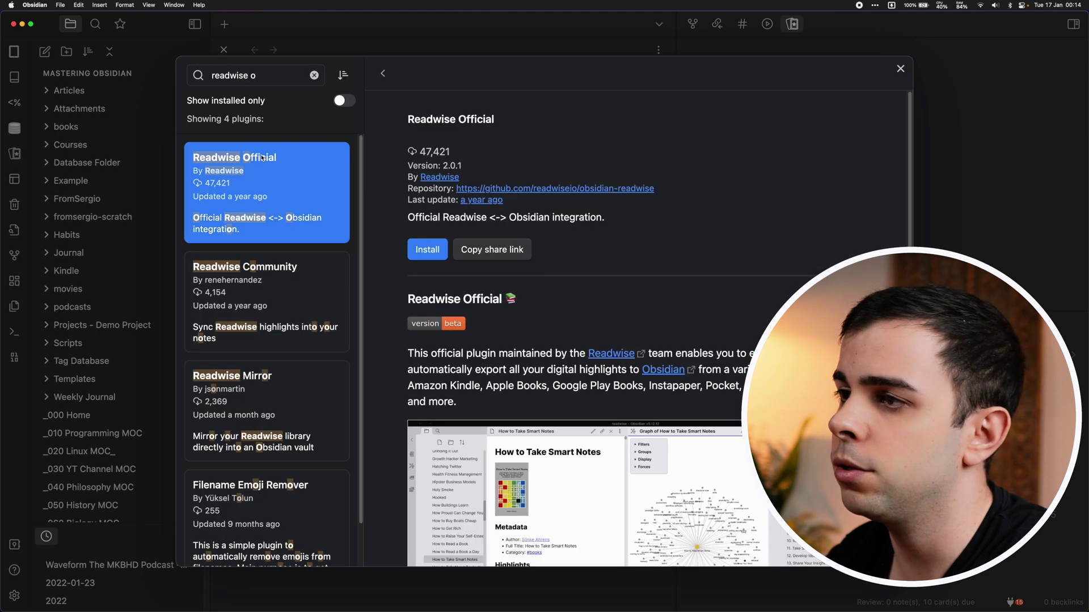
pyautogui.click(428, 247)
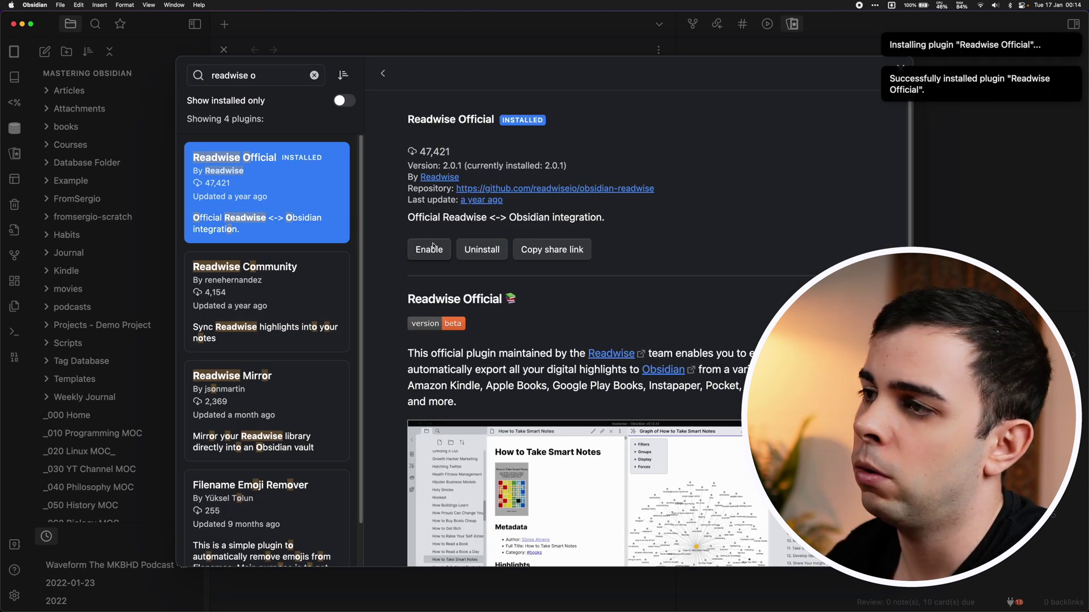
pyautogui.click(427, 247)
pyautogui.click(427, 247)
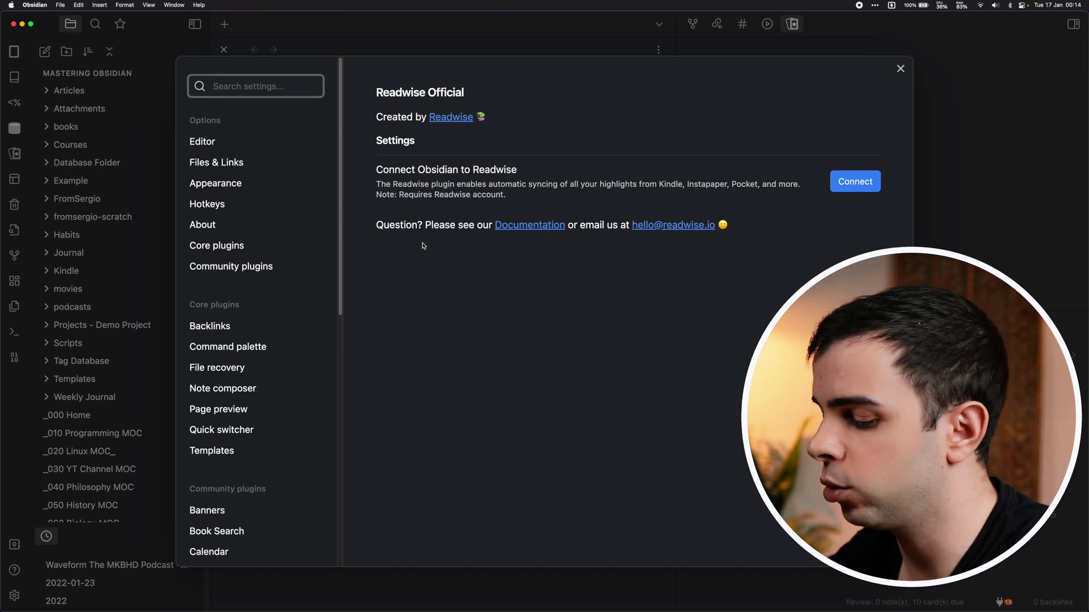
# In the browser, load readwise.io in a new tab and open the Dashboard's Export connections page.
pyautogui.press('super+space')
pyautogui.press('Return')
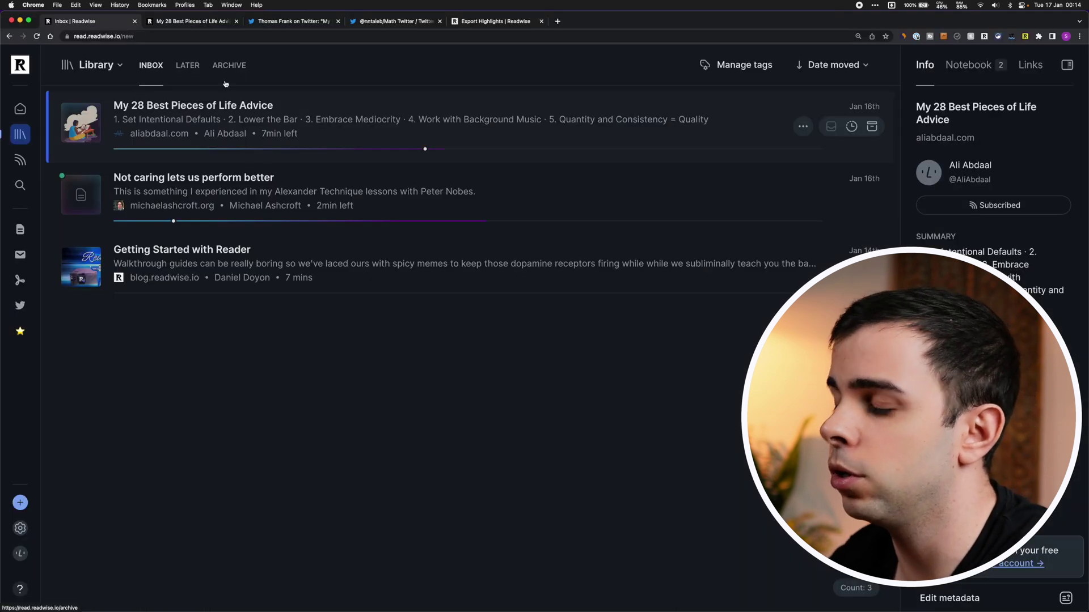
pyautogui.press('super+t')
pyautogui.write('re')
pyautogui.press('Return')
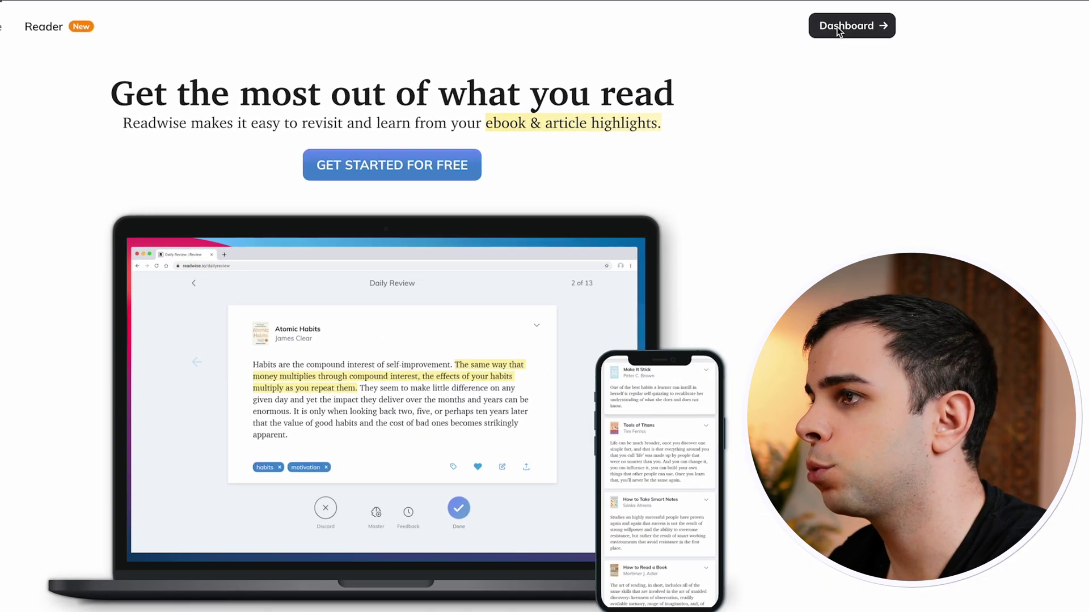
pyautogui.click(822, 57)
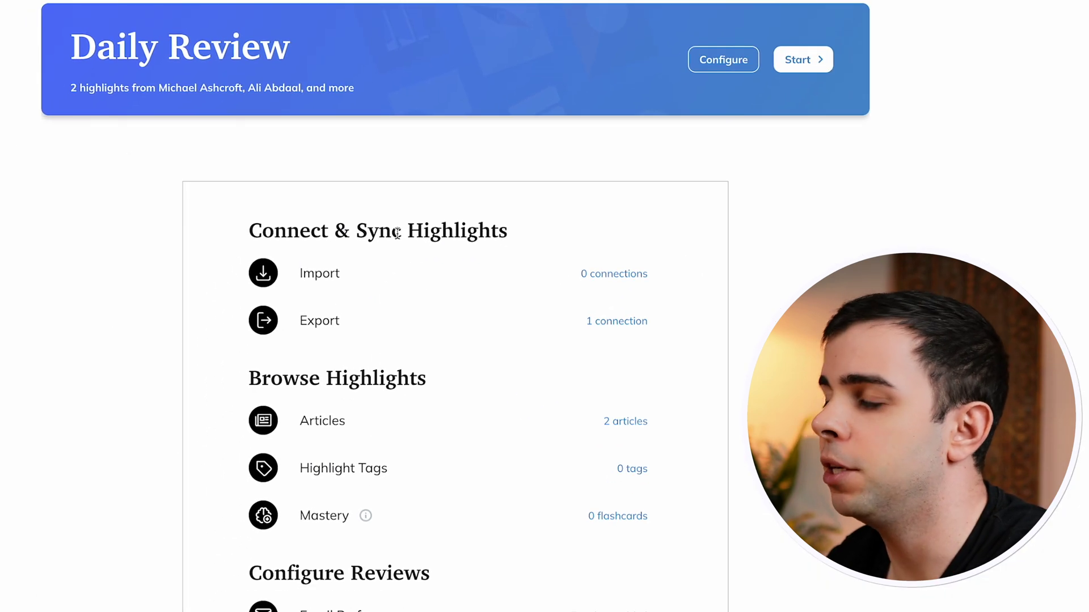
pyautogui.click(614, 325)
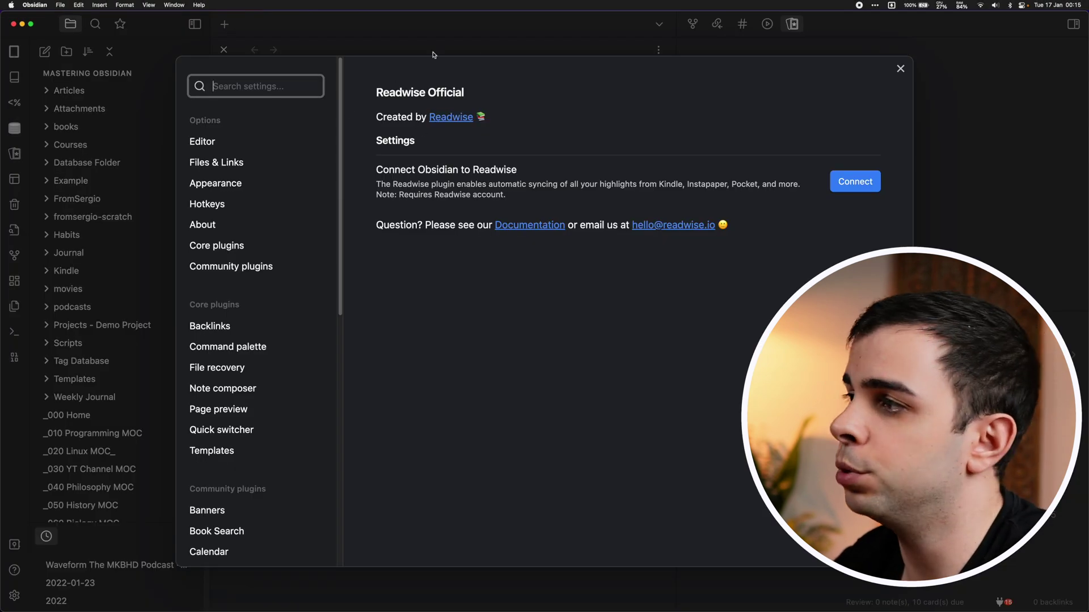
# Connect Obsidian to Readwise and look over the Books and Articles folder names.
pyautogui.click(830, 186)
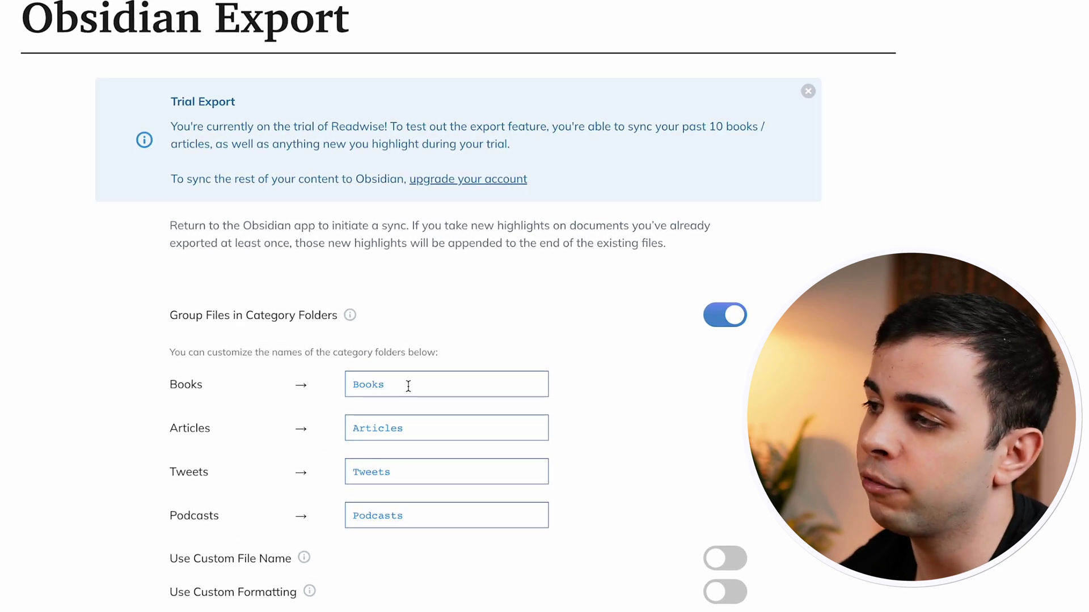
pyautogui.moveTo(407, 385); pyautogui.dragTo(328, 400)
pyautogui.click(351, 435)
# Turn on Use Custom File Name with the pattern '{{author}} - {{title}}'.
pyautogui.scroll(-3, 369, 555)
pyautogui.click(742, 347)
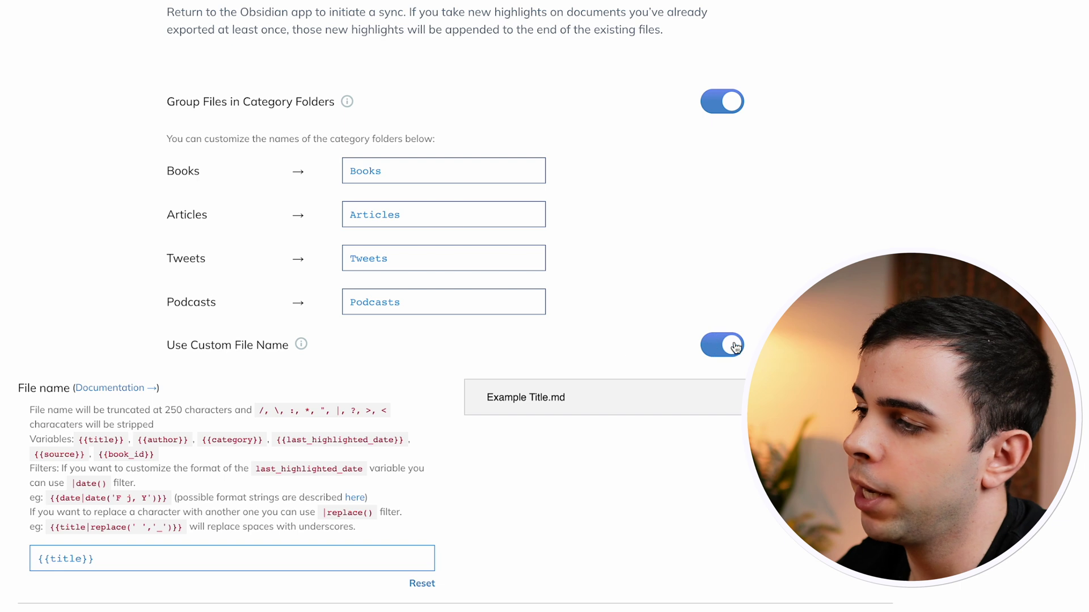
pyautogui.scroll(-1, 493, 321)
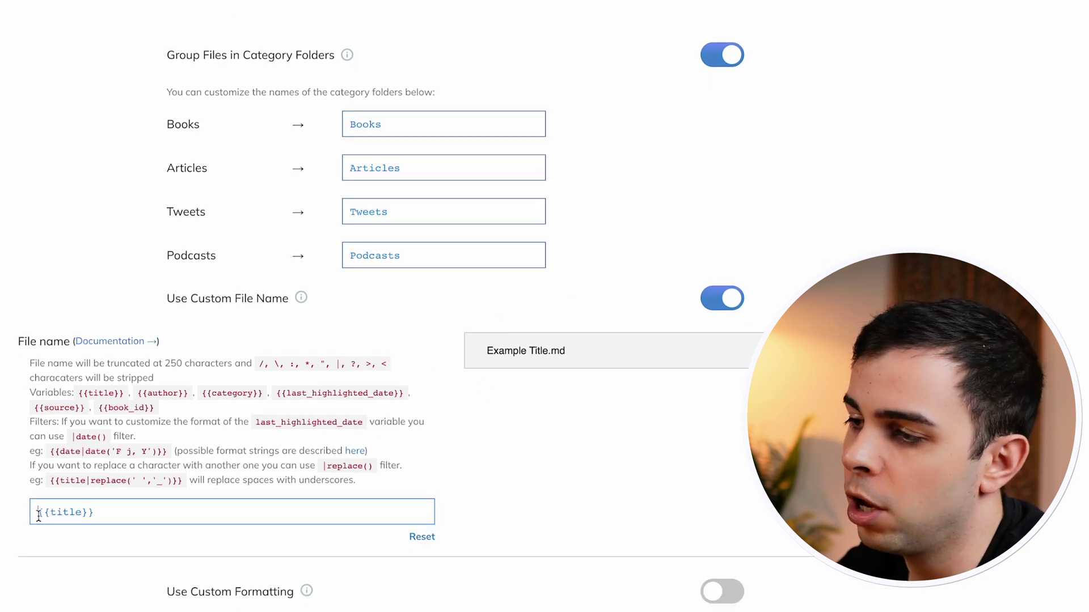
pyautogui.write('{{author}} -')
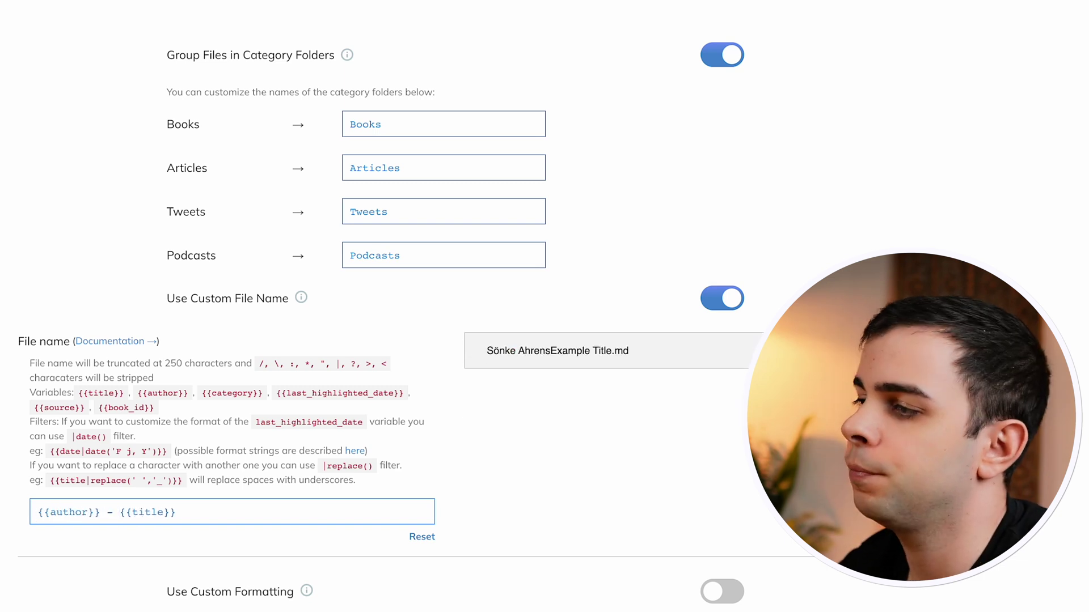
pyautogui.scroll(-1, 106, 459)
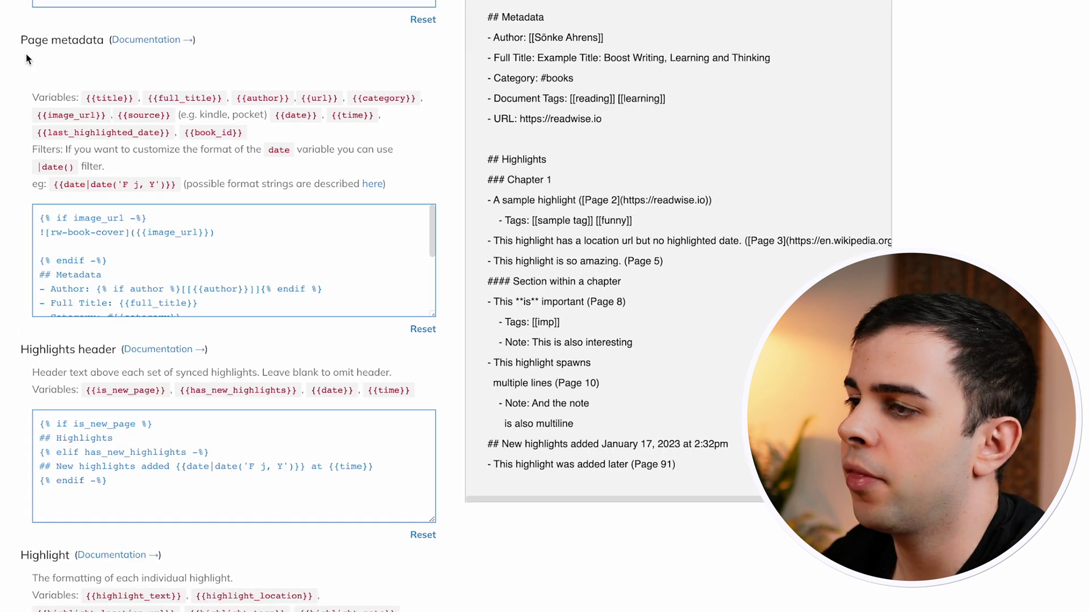
pyautogui.scroll(-4, 311, 104)
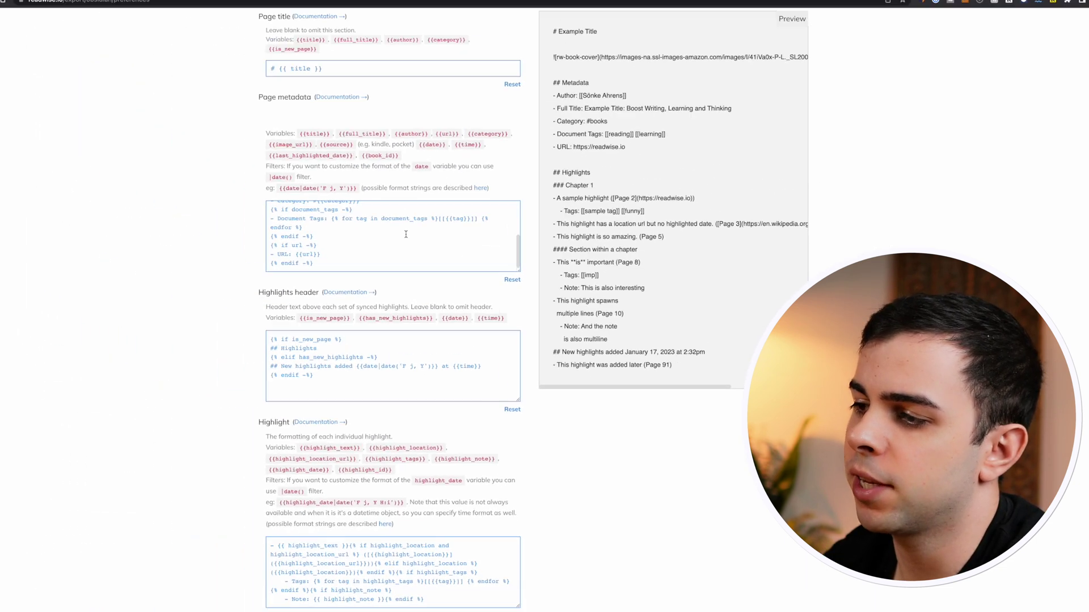
# Paste the Author, Tags and Note Created YAML front matter template and check the Preview.
pyautogui.scroll(-6, 413, 242)
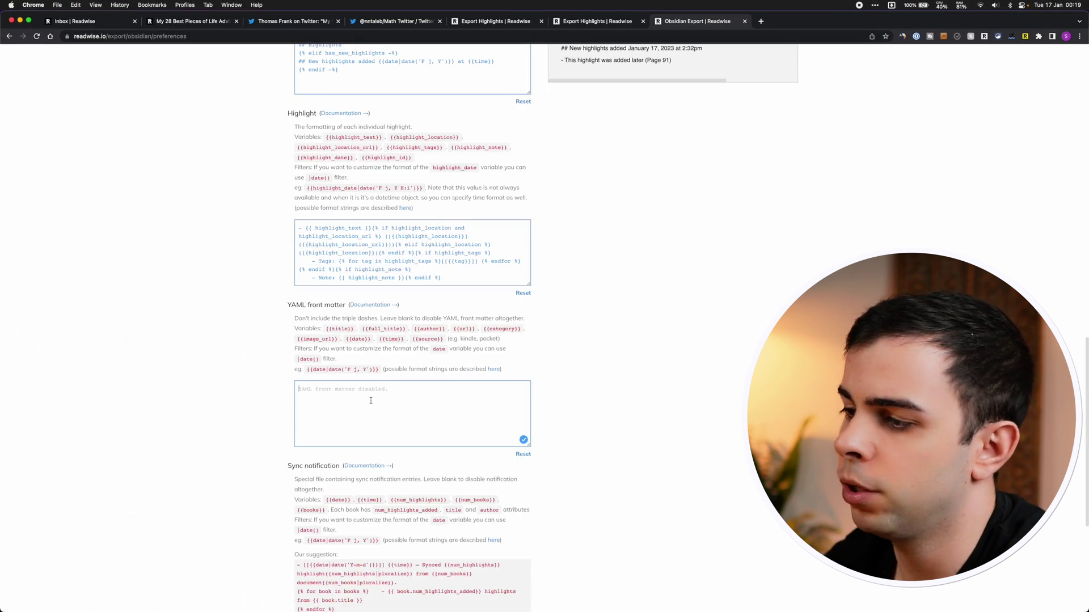
pyautogui.write('Author: {{author}} Tags: Note Created: <% tp.date.now("dddd Do MMMM YYYY HH:mm") %>')
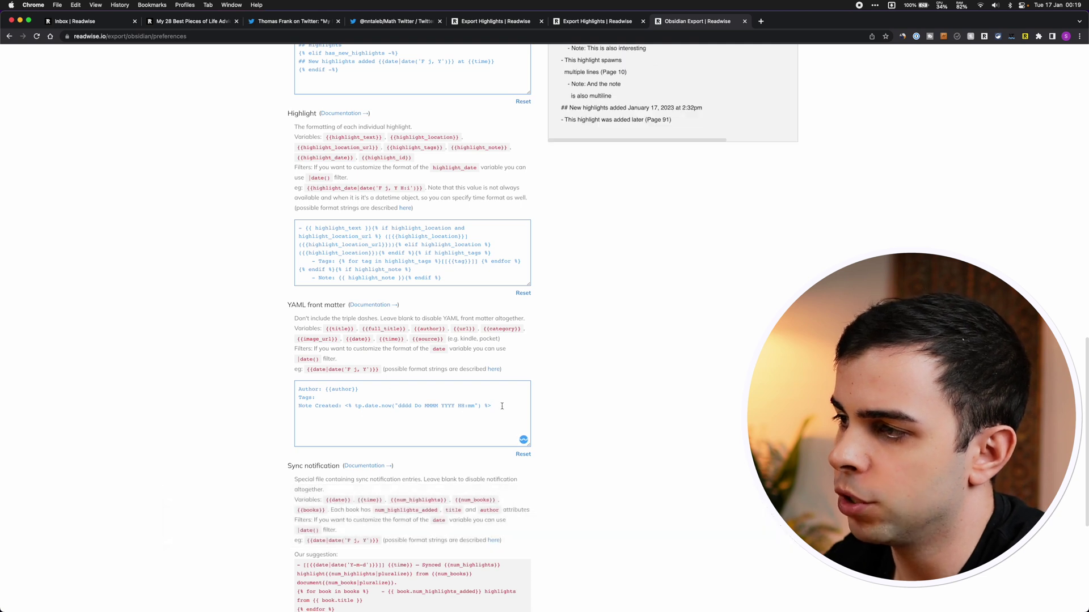
pyautogui.scroll(5, 515, 398)
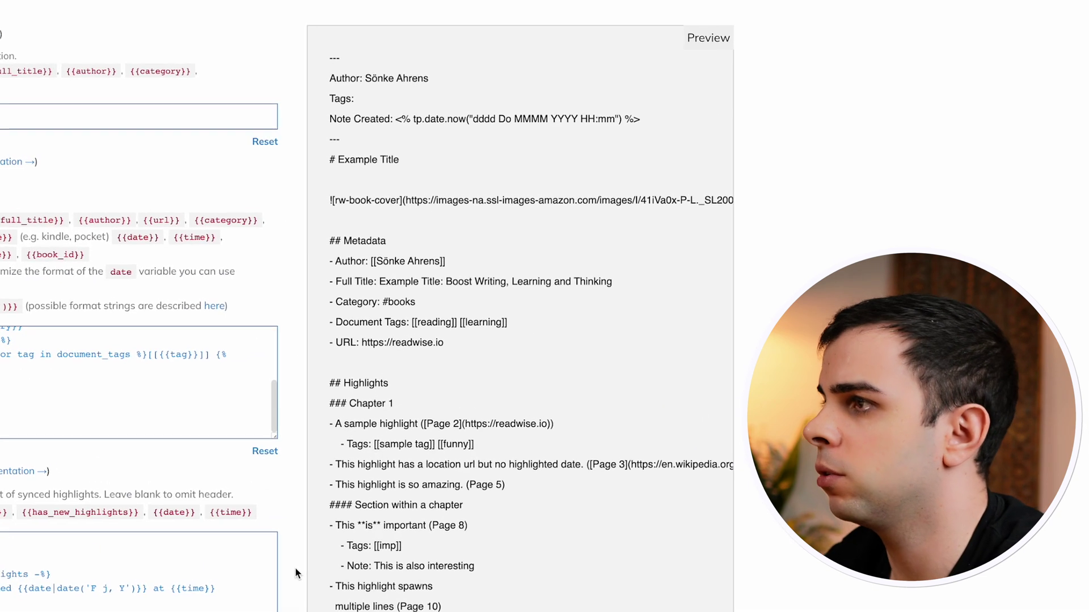
pyautogui.doubleClick(334, 81)
pyautogui.moveTo(327, 99); pyautogui.dragTo(348, 102)
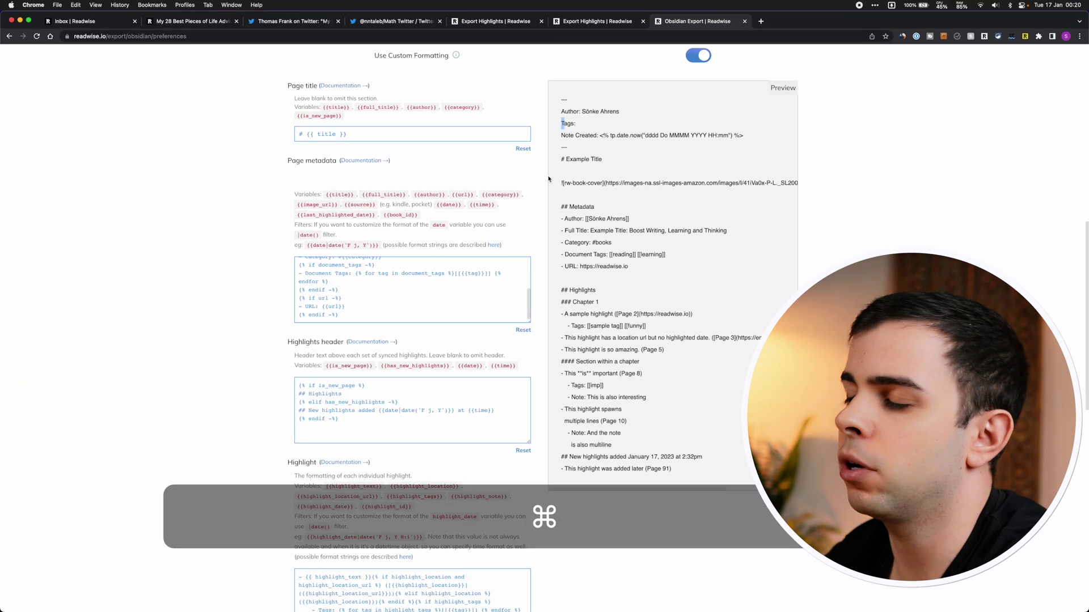
pyautogui.press('super+Tab')
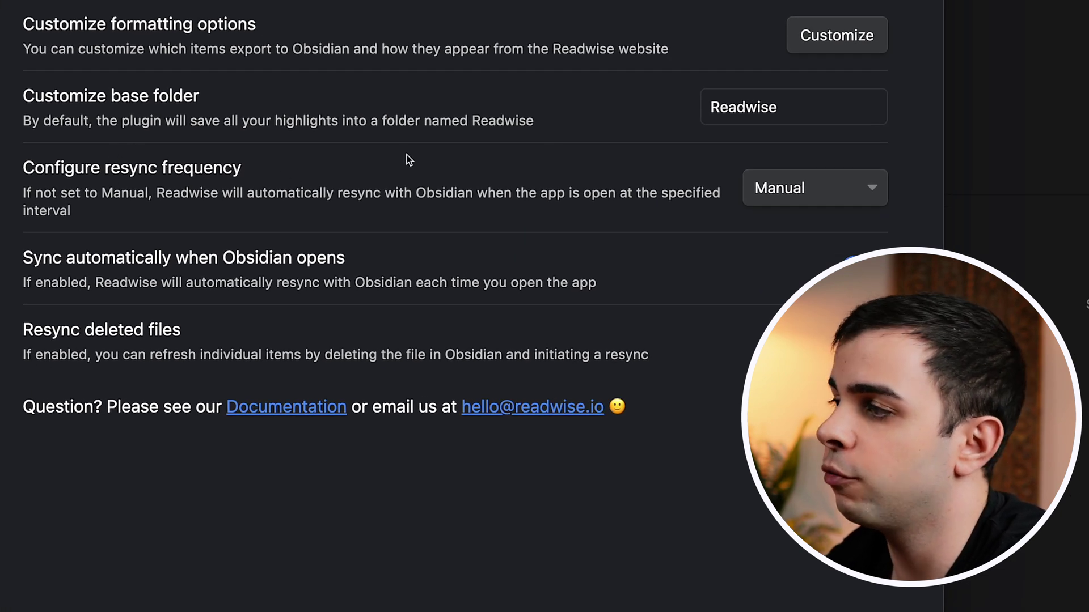
# Set the Readwise resync frequency to every 1 hour and close Settings.
pyautogui.click(871, 188)
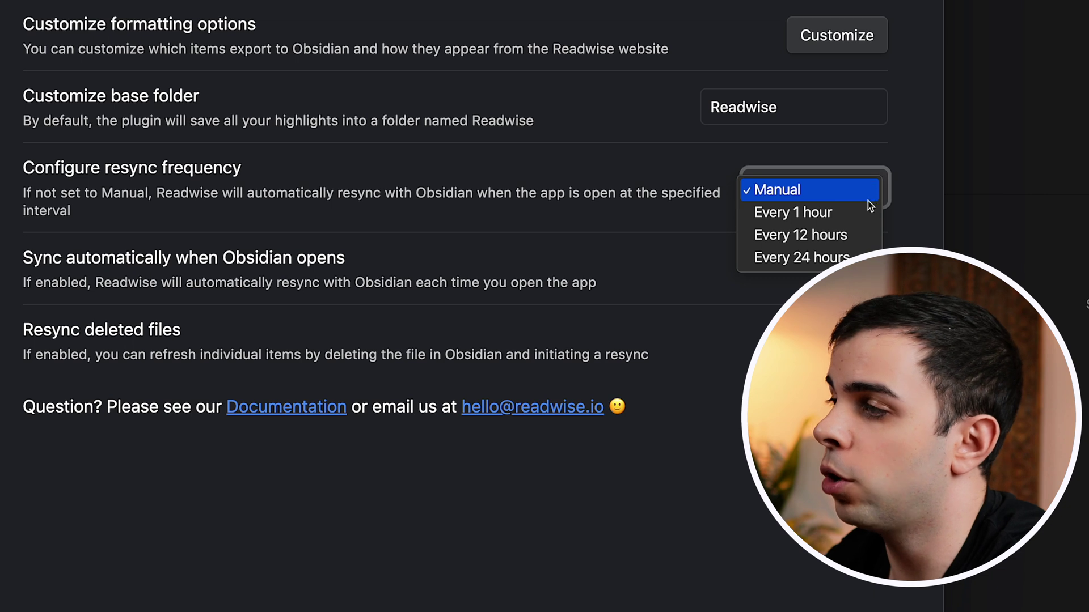
pyautogui.click(862, 213)
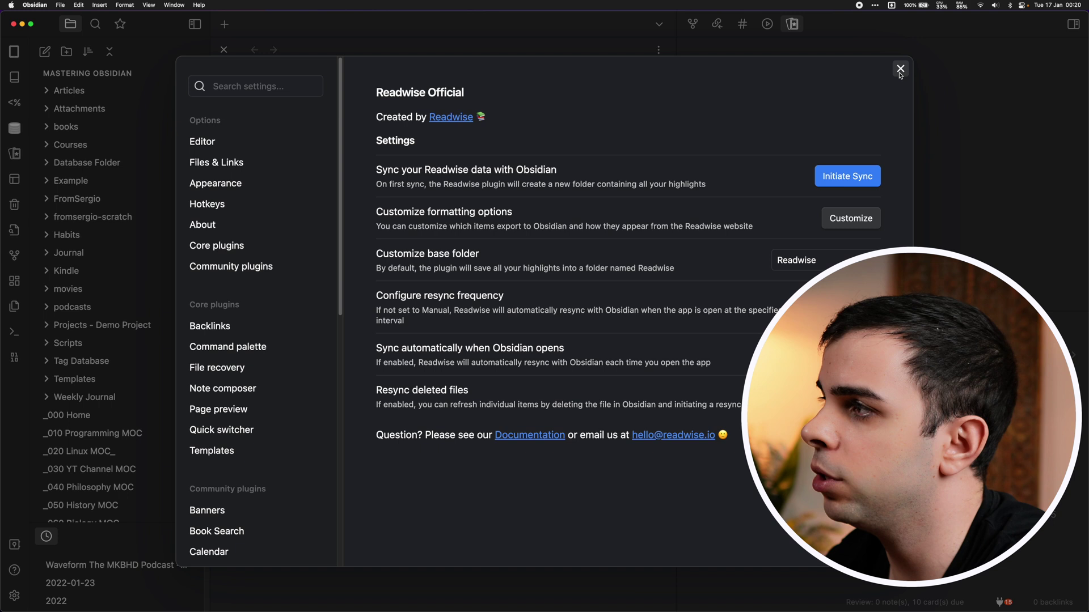
pyautogui.click(900, 69)
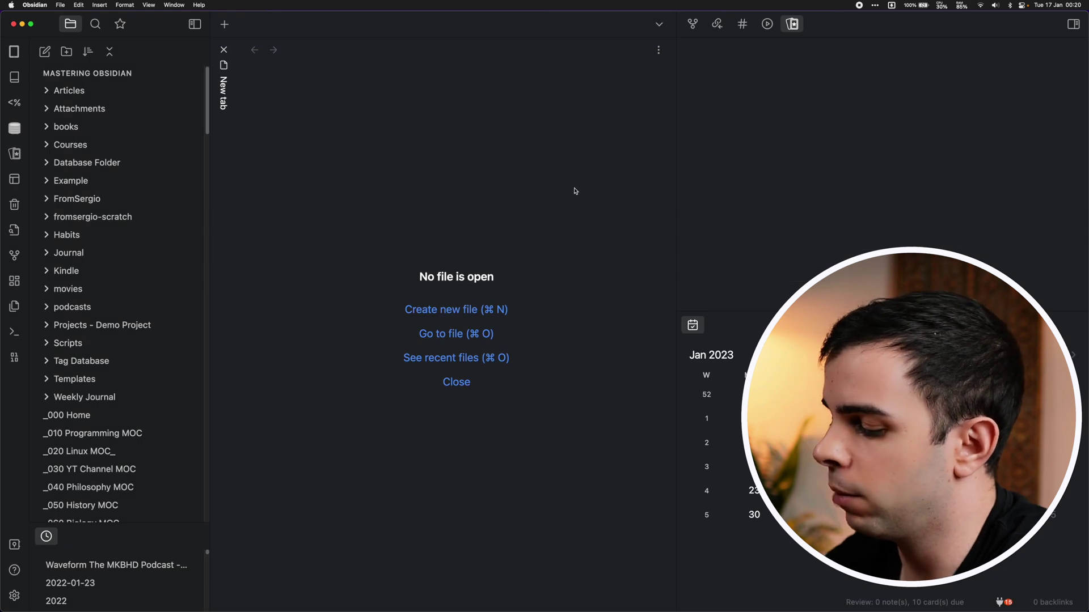
# Run 'Readwise Official: Sync your data now' from the command palette.
pyautogui.press('super+p')
pyautogui.write('readwu')
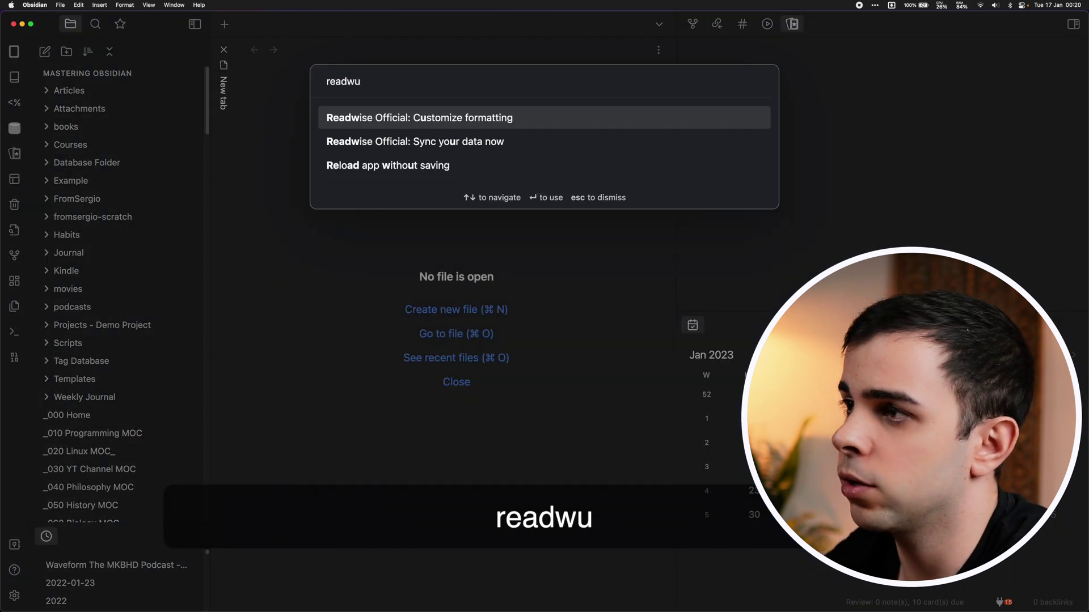
pyautogui.click(509, 150)
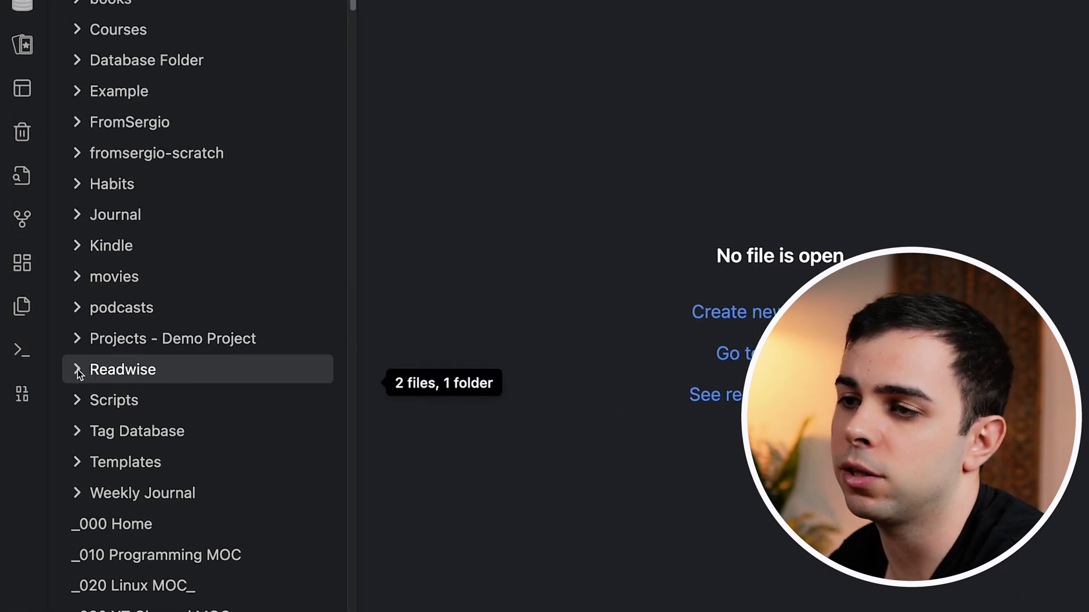
# Open the synced My 28 Best Pieces of Life Advice note and inspect its Author and Tags front matter.
pyautogui.click(77, 370)
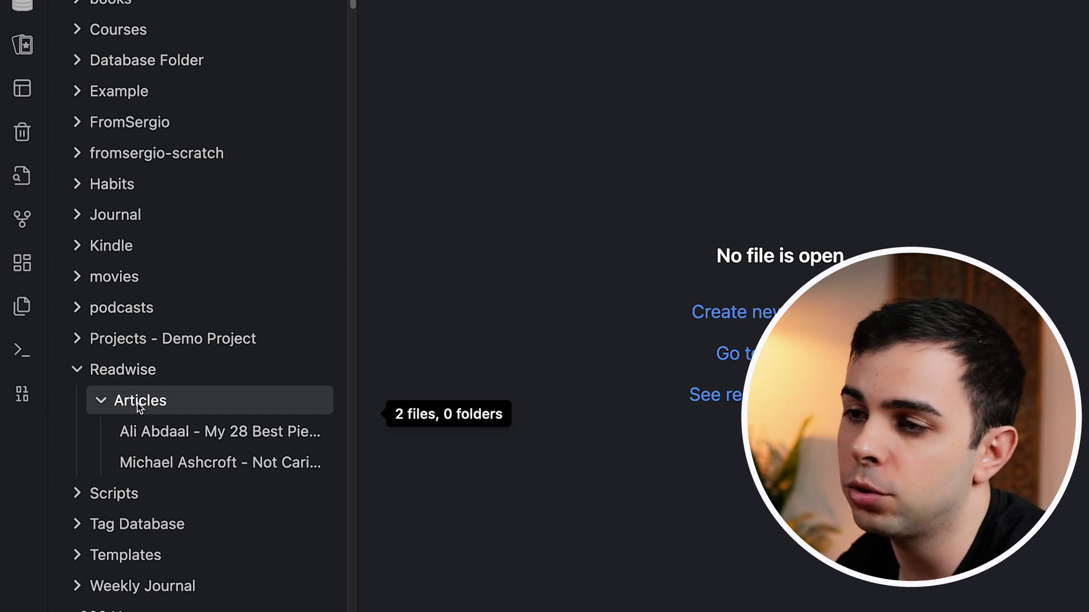
pyautogui.click(147, 440)
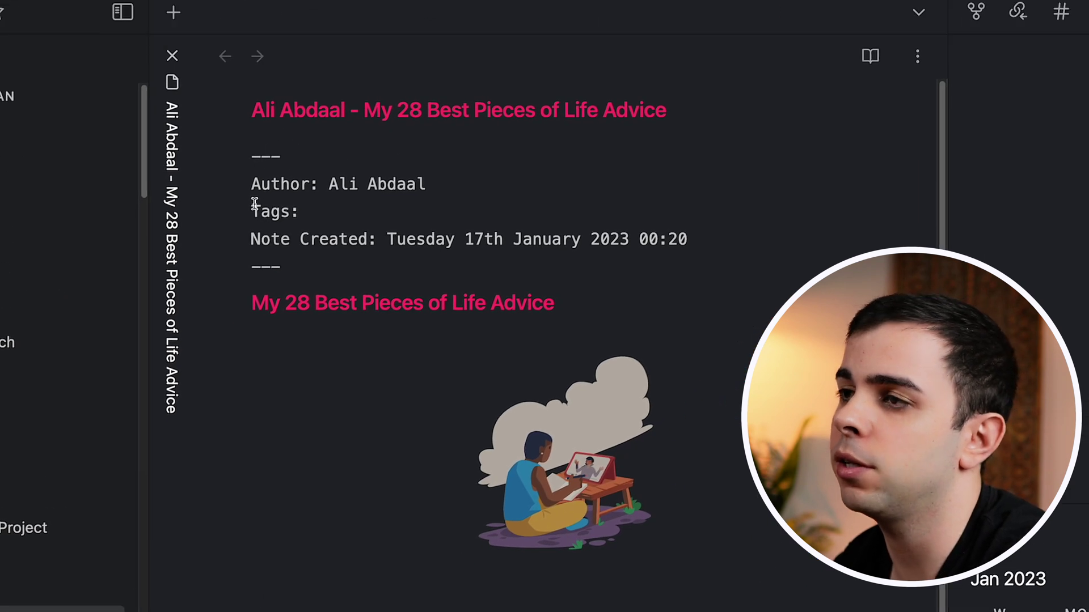
pyautogui.moveTo(251, 185); pyautogui.dragTo(427, 184)
pyautogui.click(451, 212)
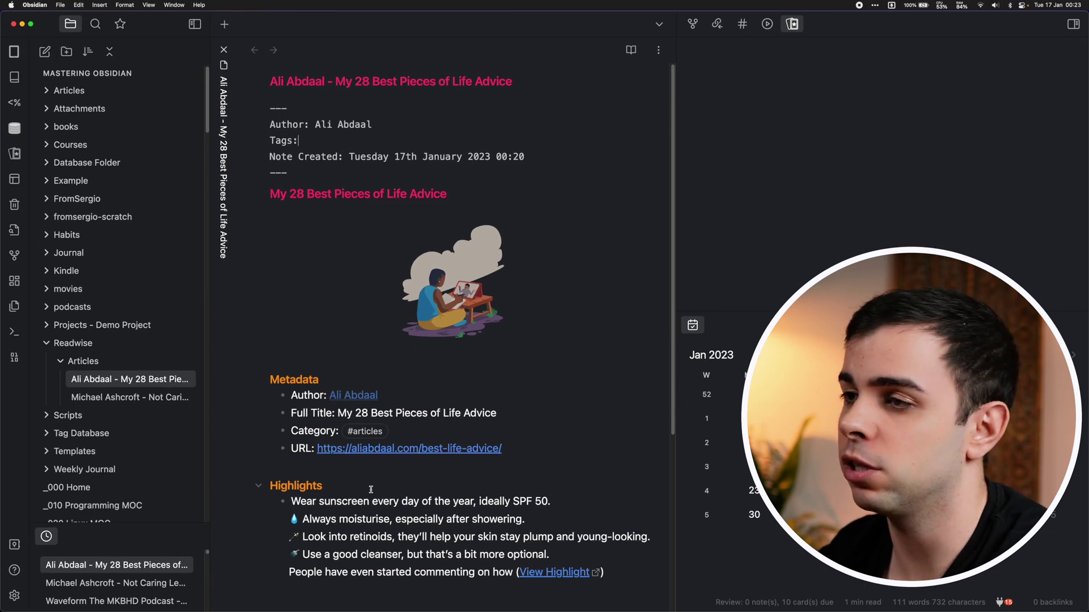
pyautogui.press('super+Tab')
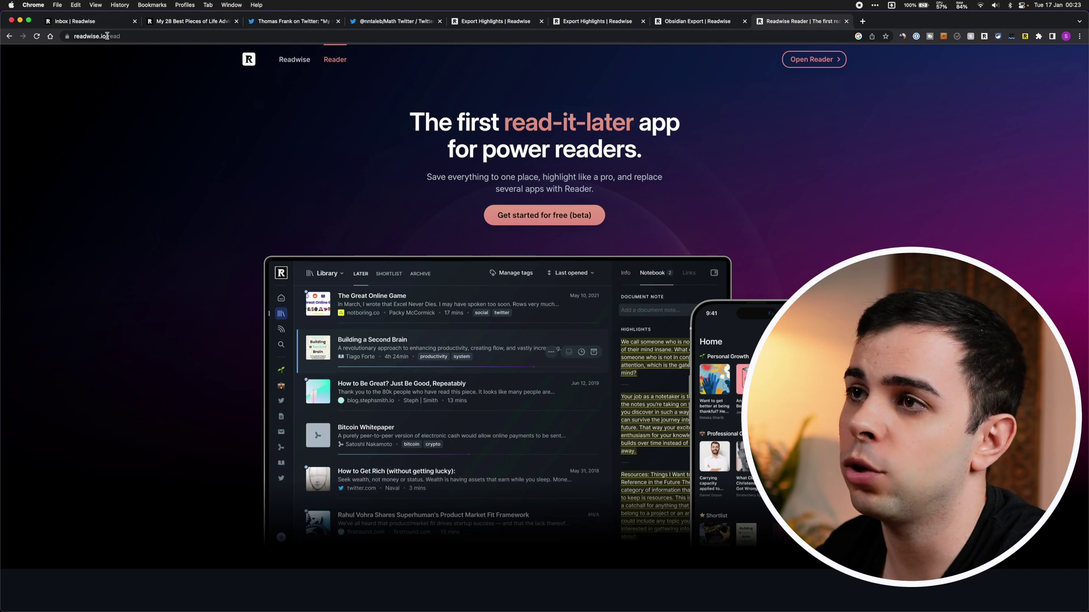
# Scroll to the FAQ and expand 'How will Reader be priced?'.
pyautogui.scroll(-20, 423, 134)
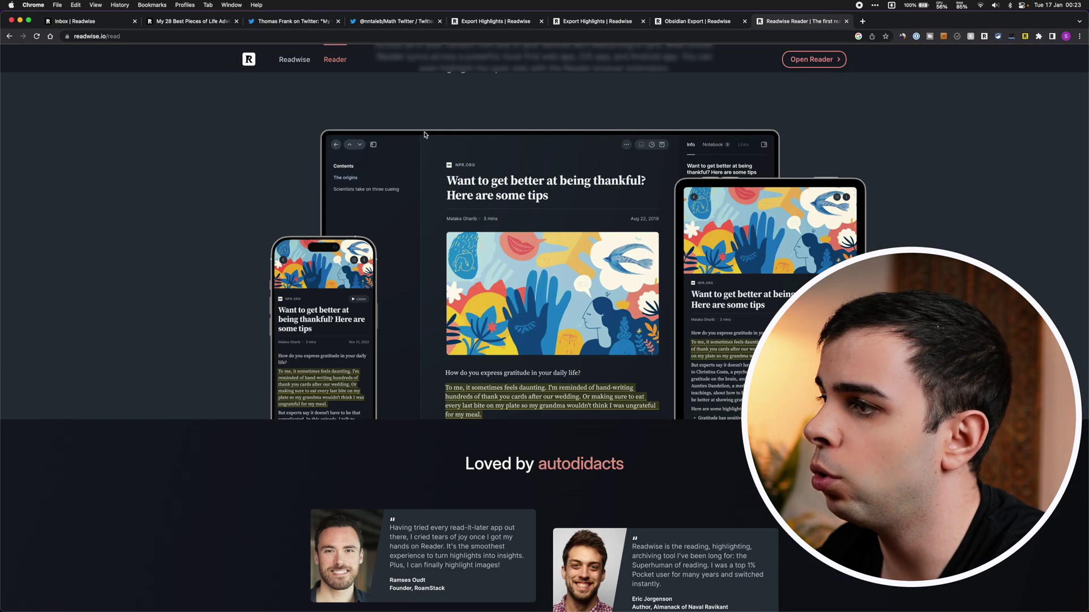
pyautogui.scroll(-10, 424, 134)
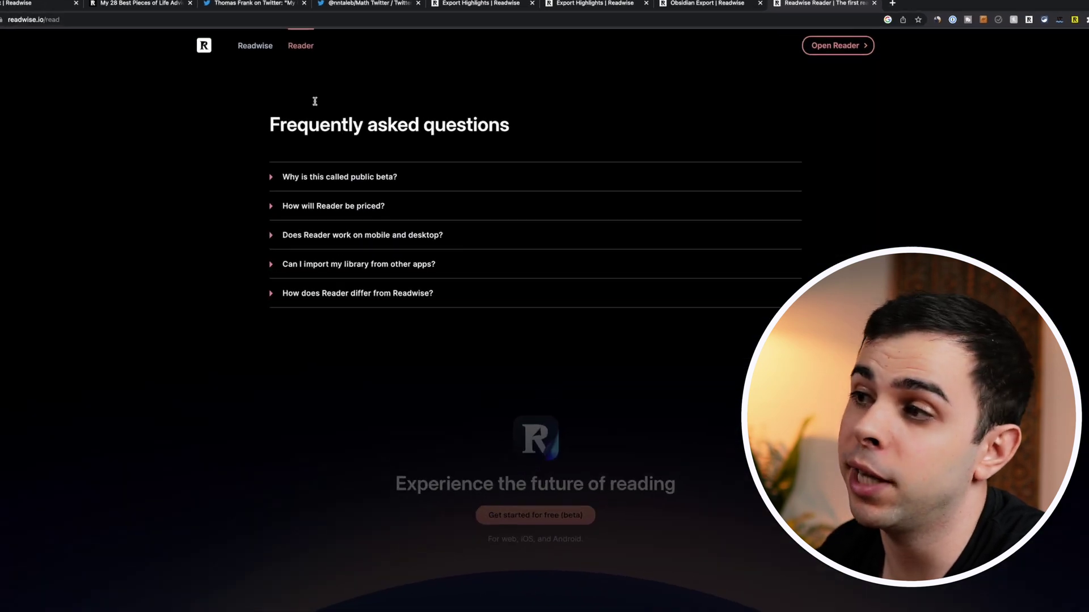
pyautogui.click(252, 208)
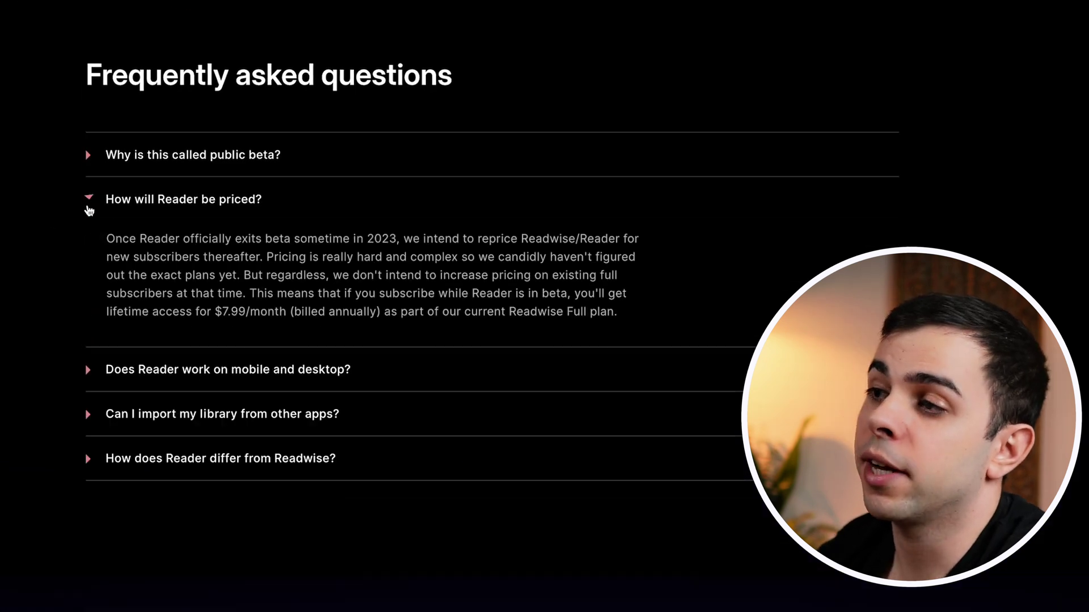
# Highlight the pricing answer's passages on repricing, new subscribers and beta lifetime access.
pyautogui.moveTo(108, 239); pyautogui.dragTo(275, 239)
pyautogui.moveTo(420, 238); pyautogui.dragTo(543, 238)
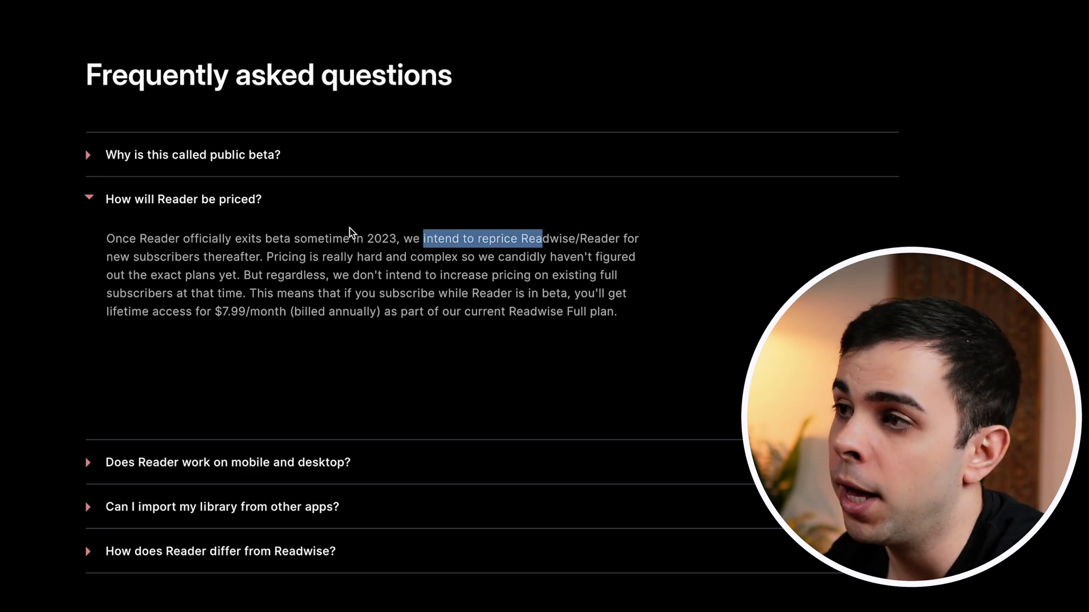
pyautogui.click(161, 253)
pyautogui.moveTo(126, 255); pyautogui.dragTo(258, 253)
pyautogui.click(258, 253)
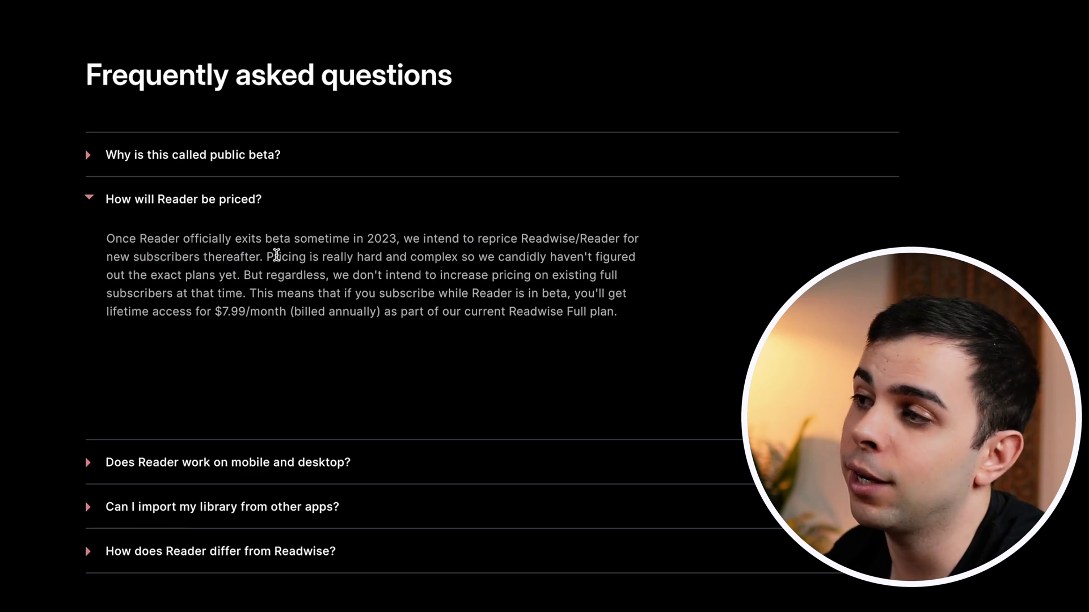
pyautogui.moveTo(294, 293); pyautogui.dragTo(628, 296)
pyautogui.moveTo(155, 304); pyautogui.dragTo(156, 306)
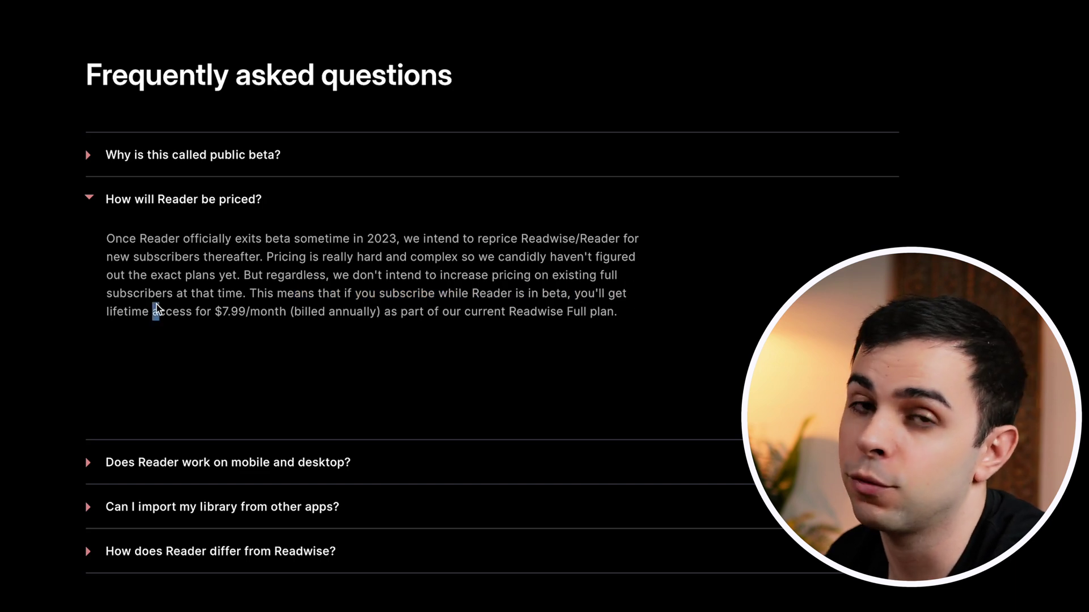